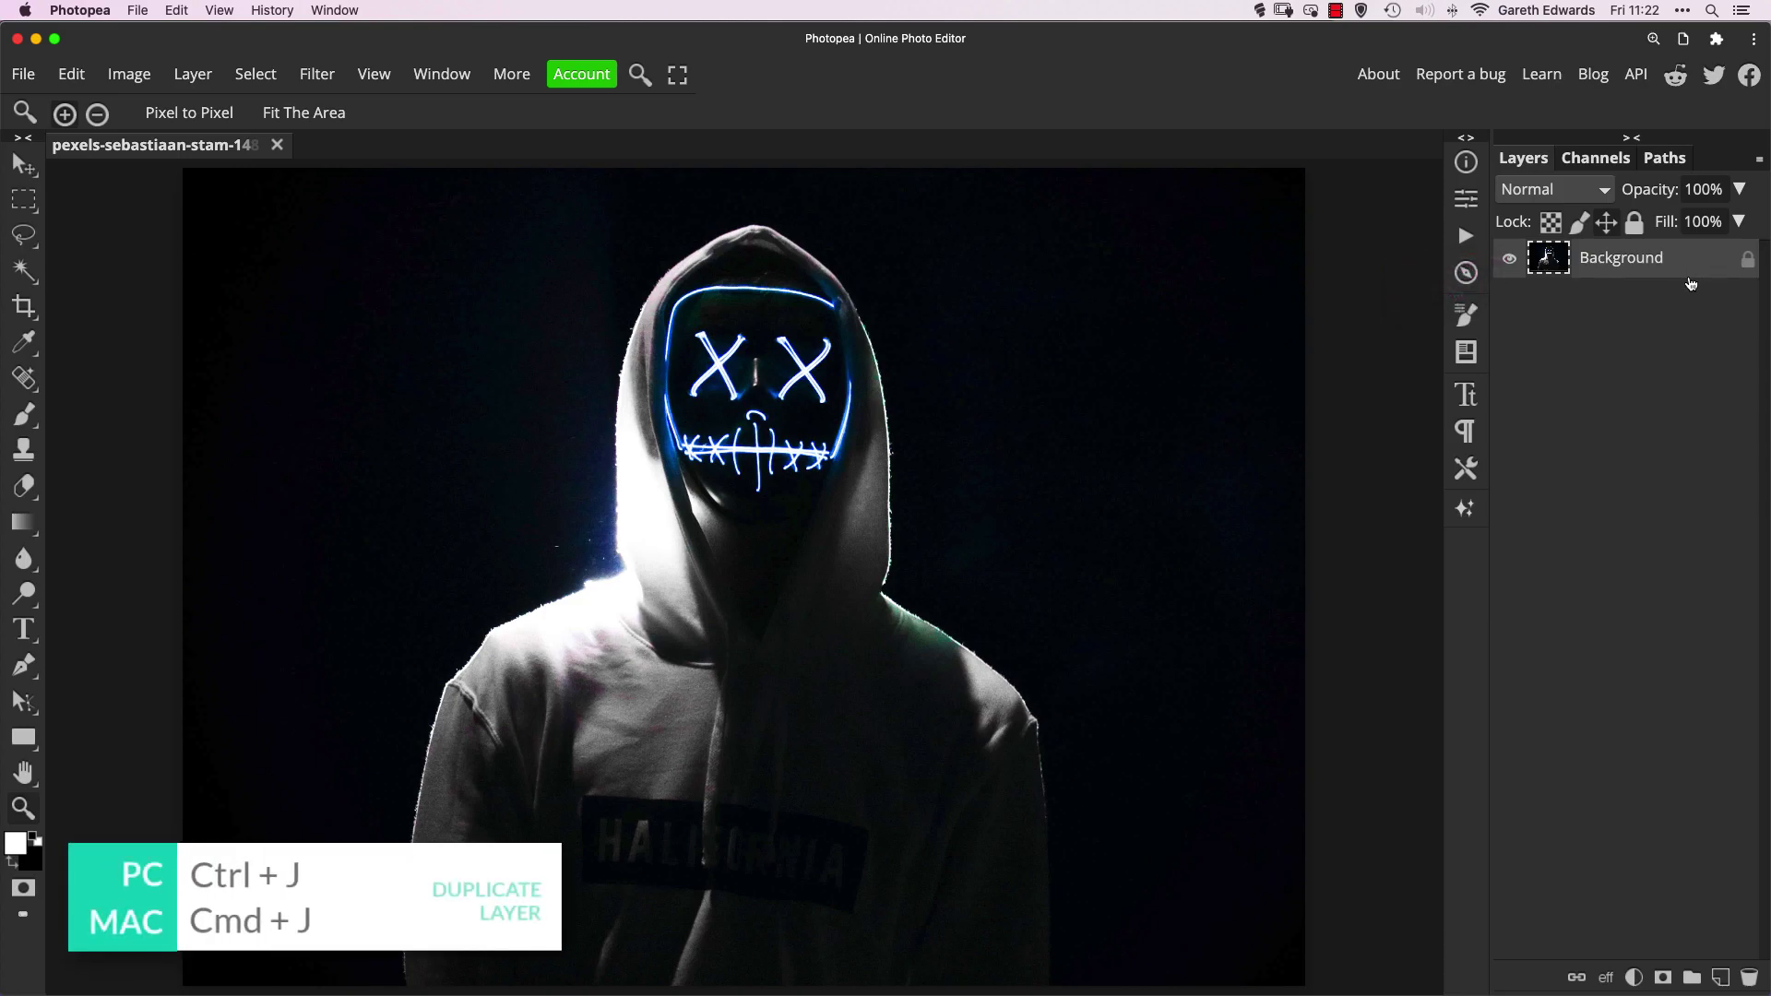
- Duplicate the photo layer and name the copy 1
key("super+j")
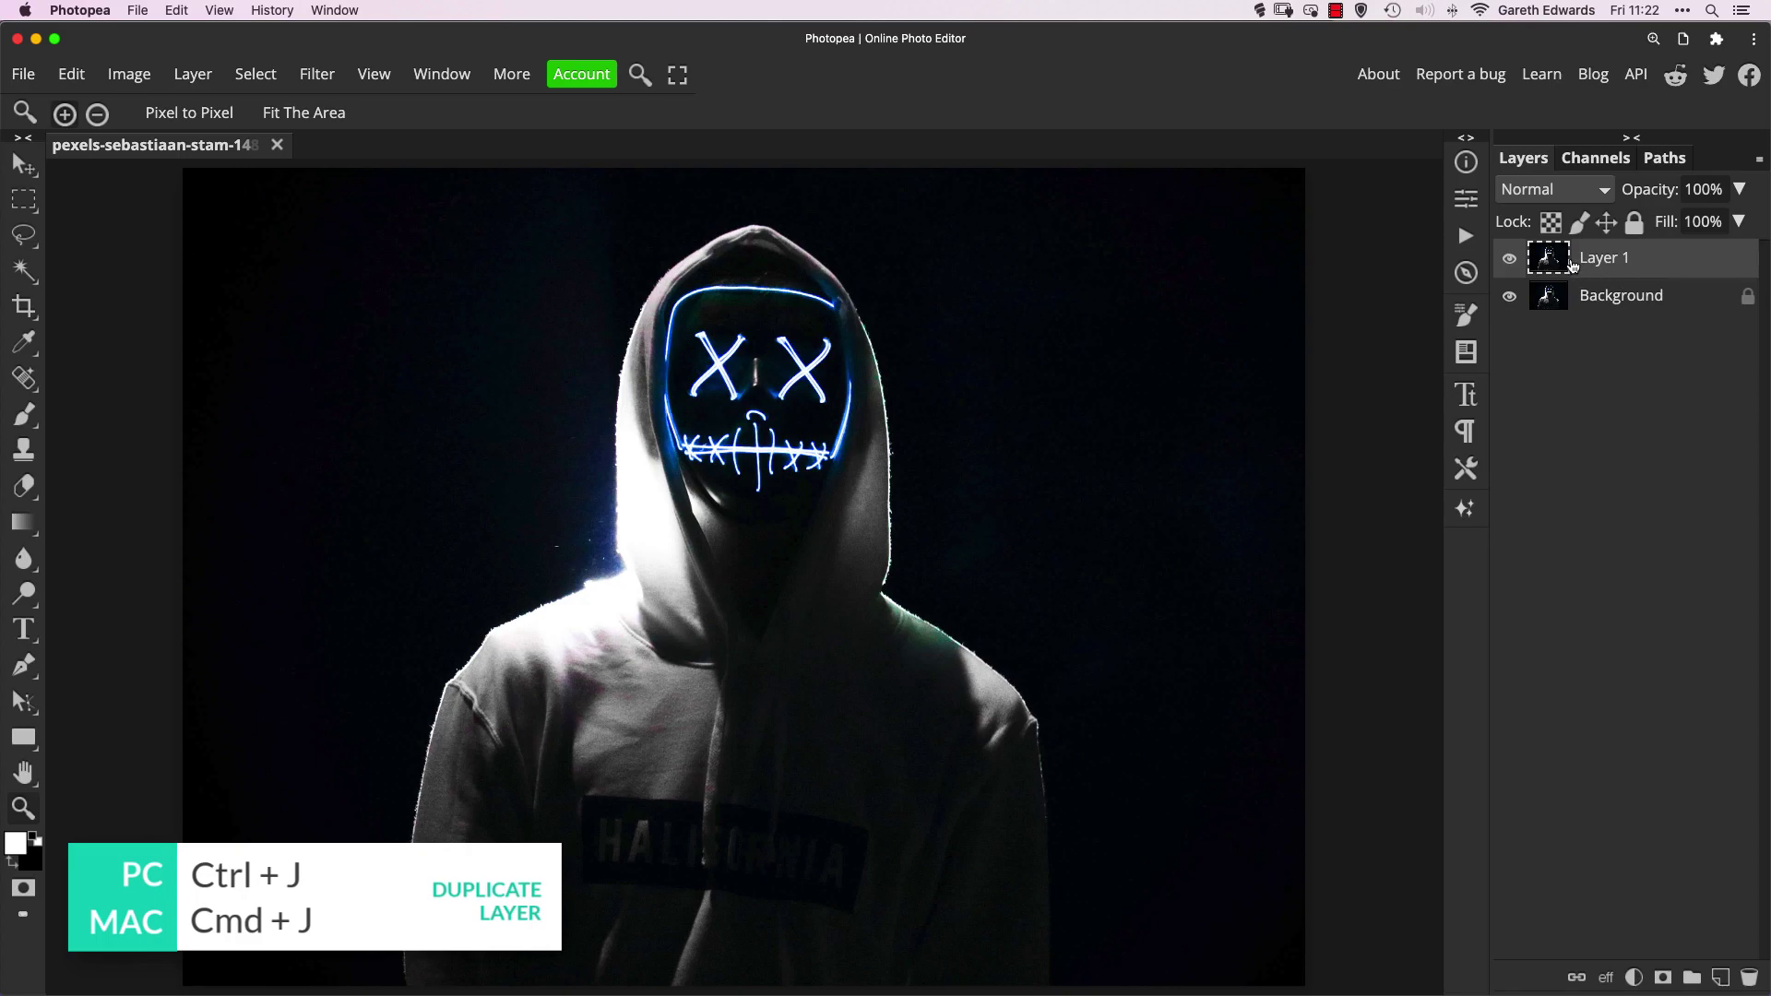
double_click(1592, 262)
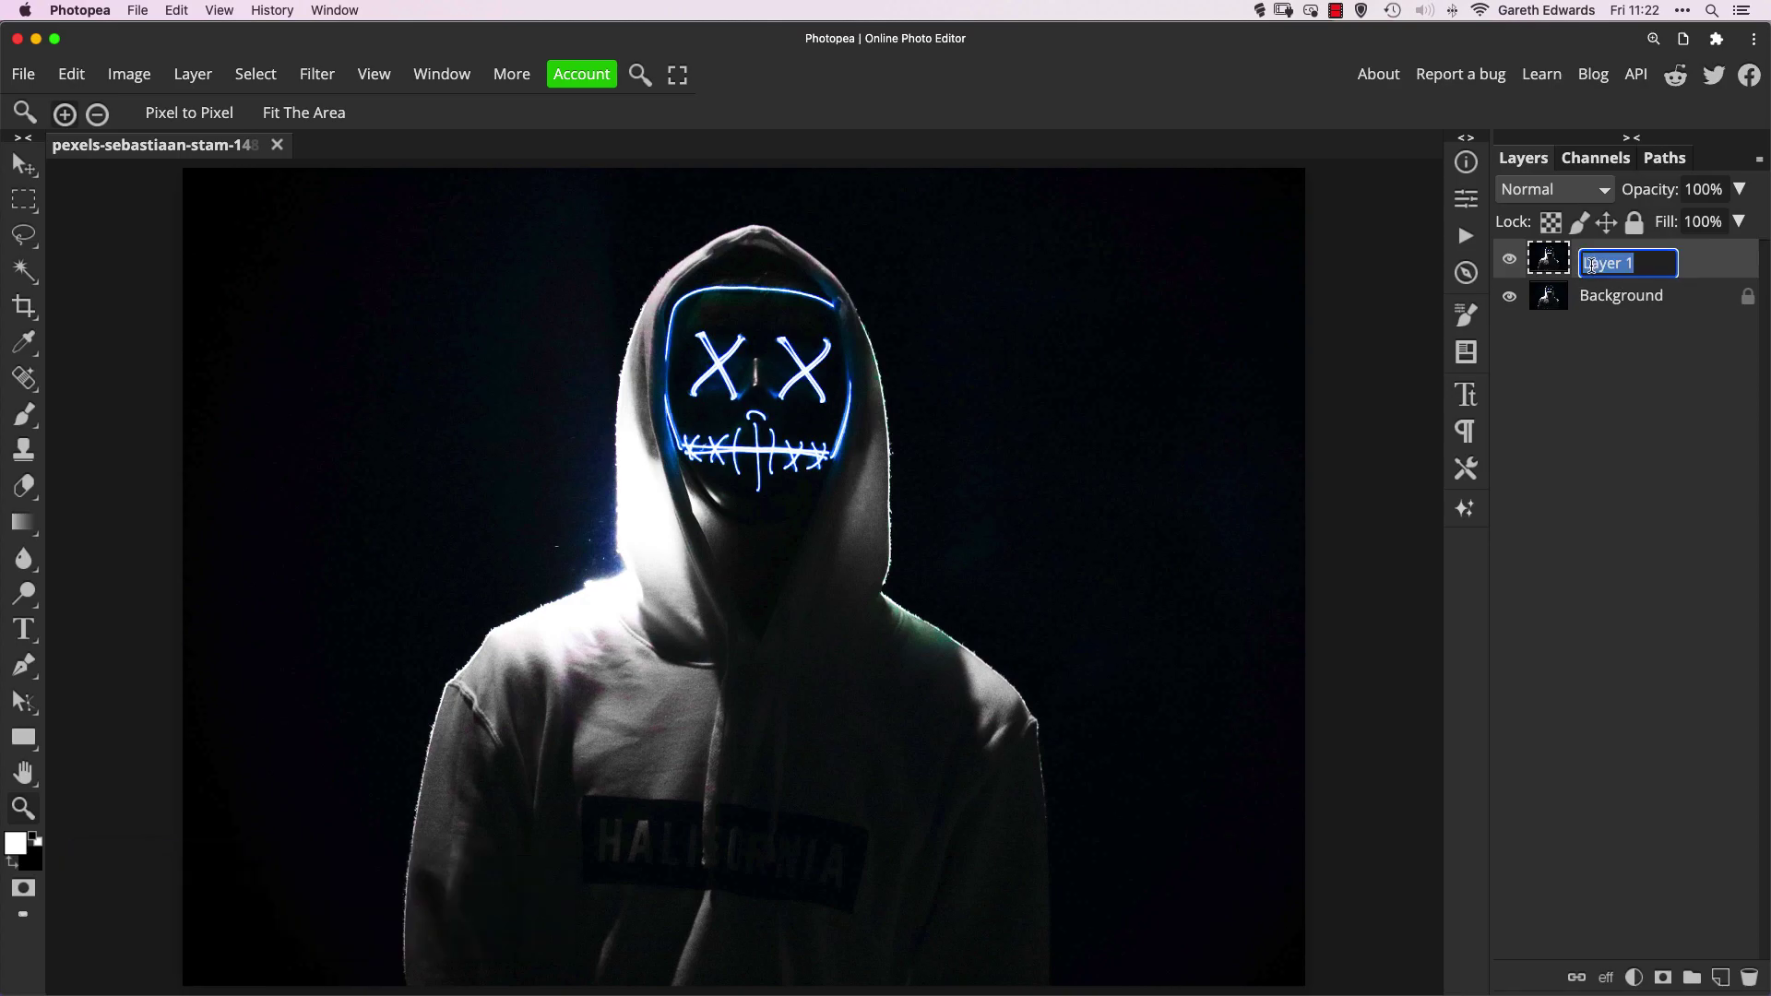
type("1")
key("Return")
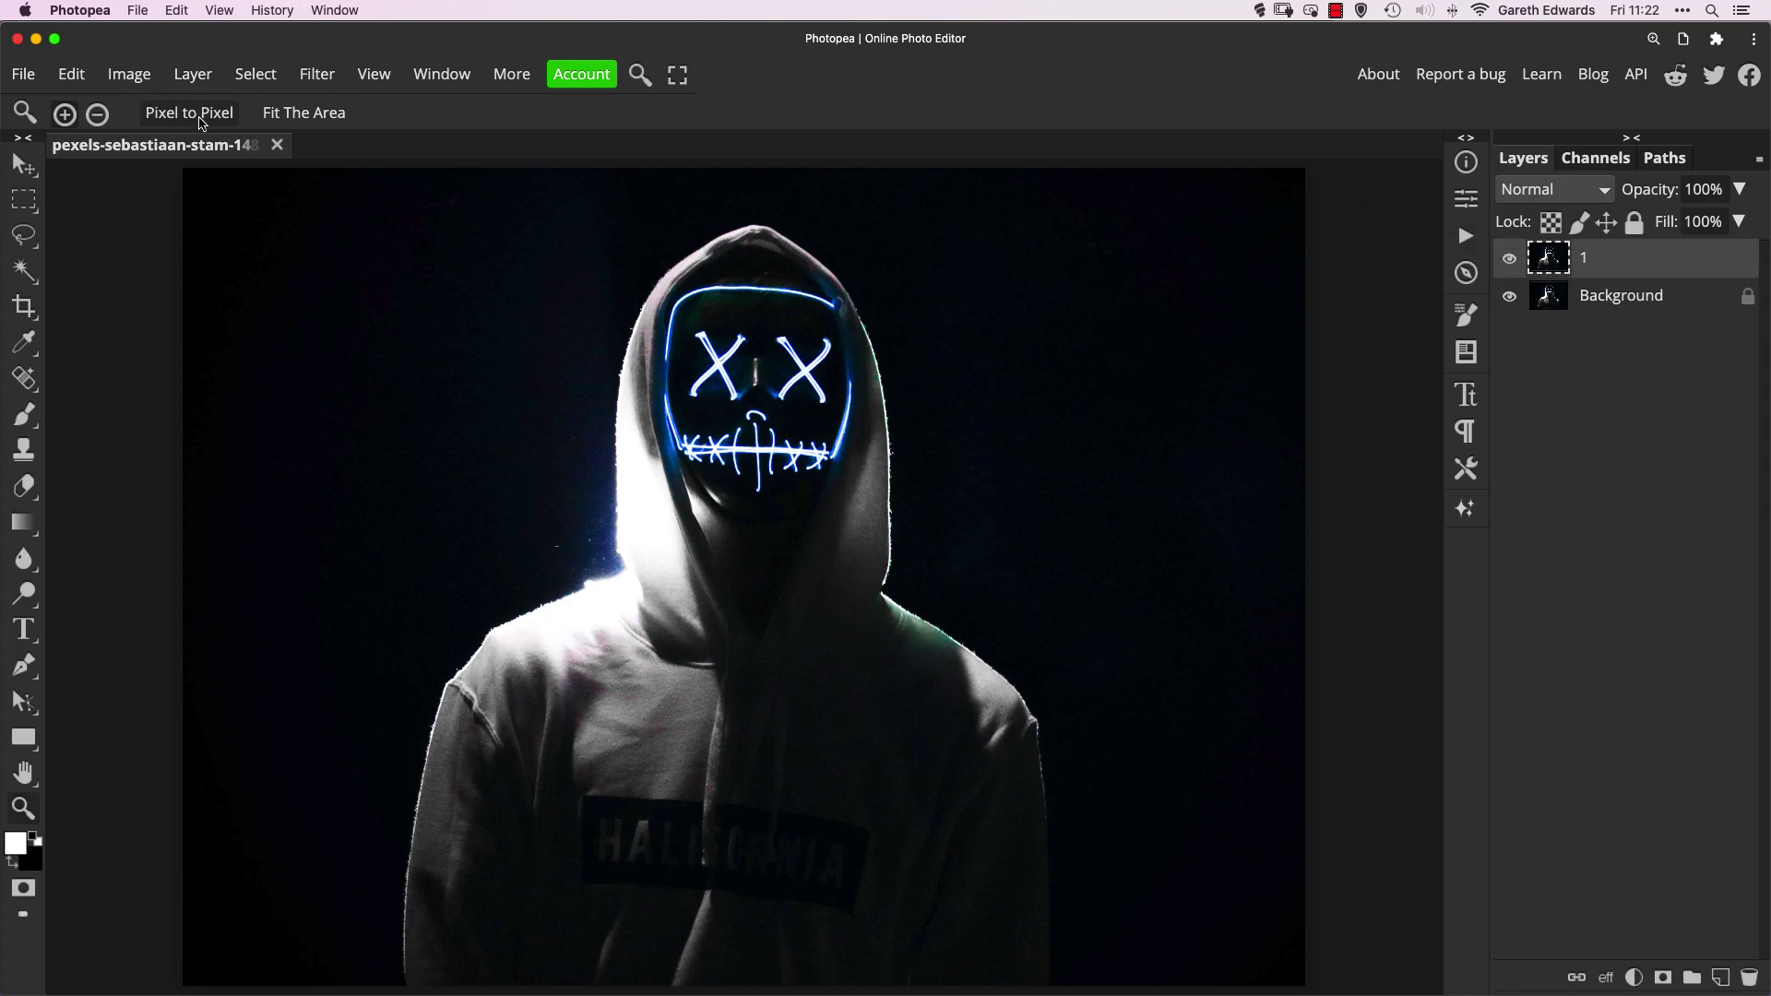
- Desaturate layer 1 to make the photo black and white
left_click(143, 79)
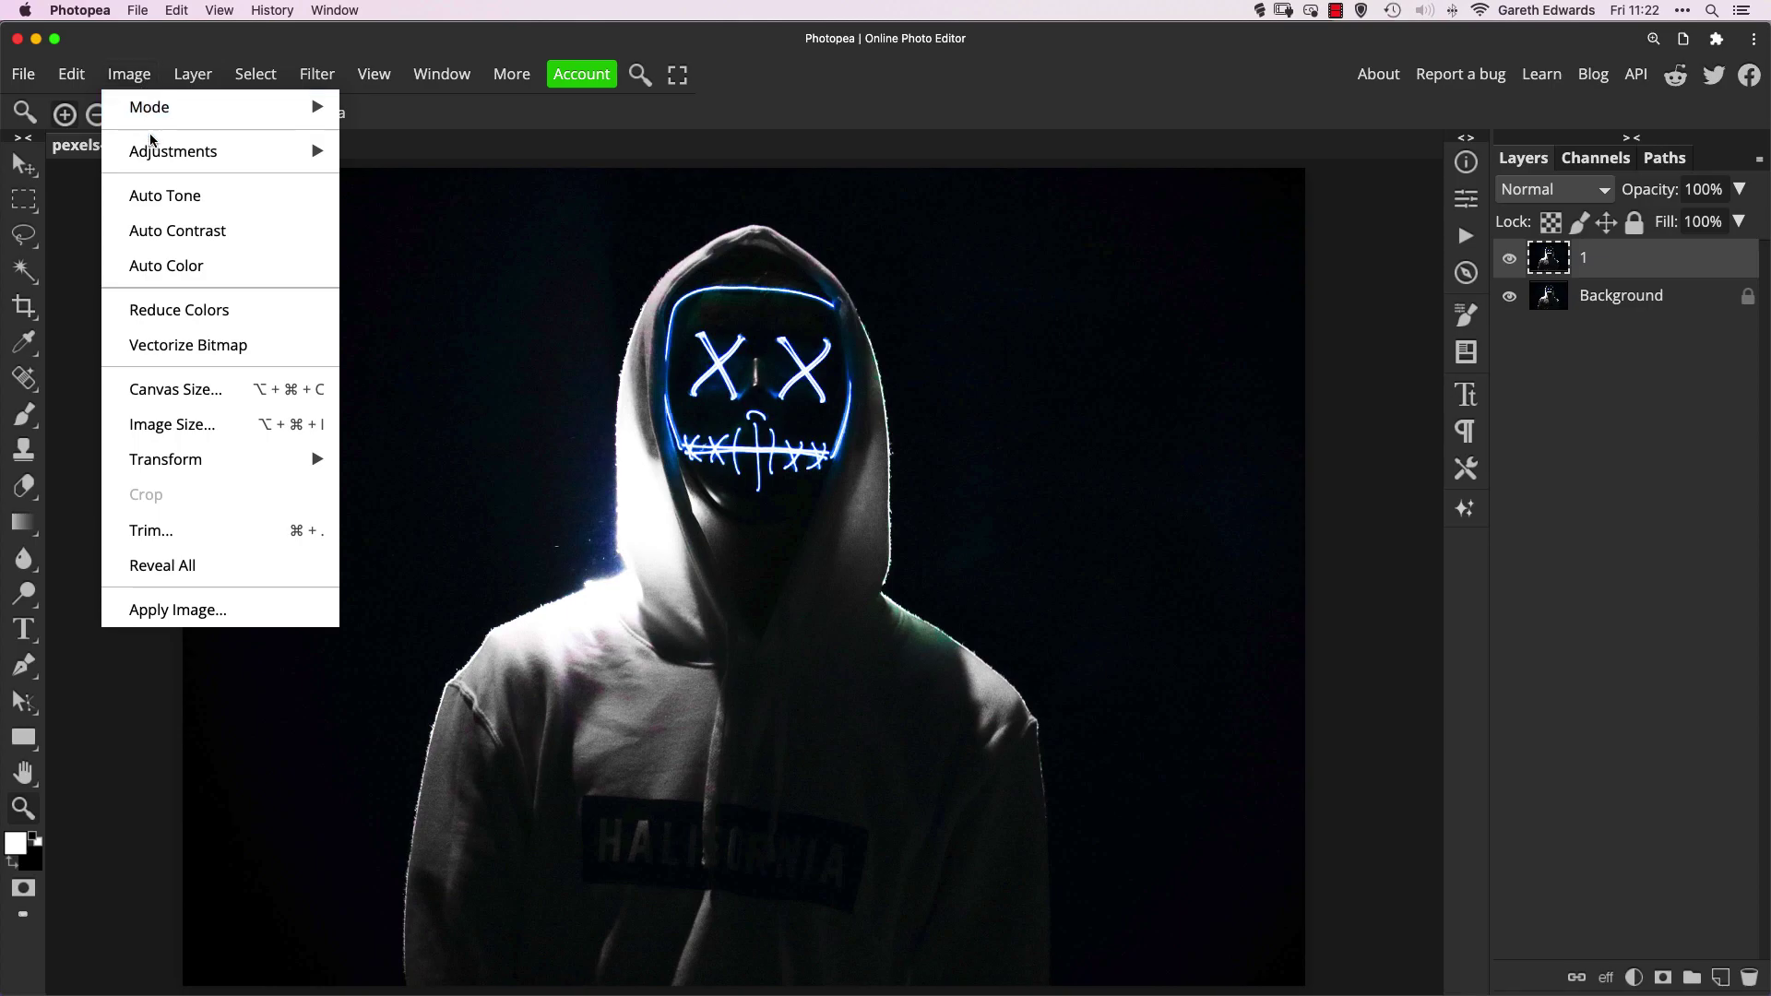
mouse_move(155, 152)
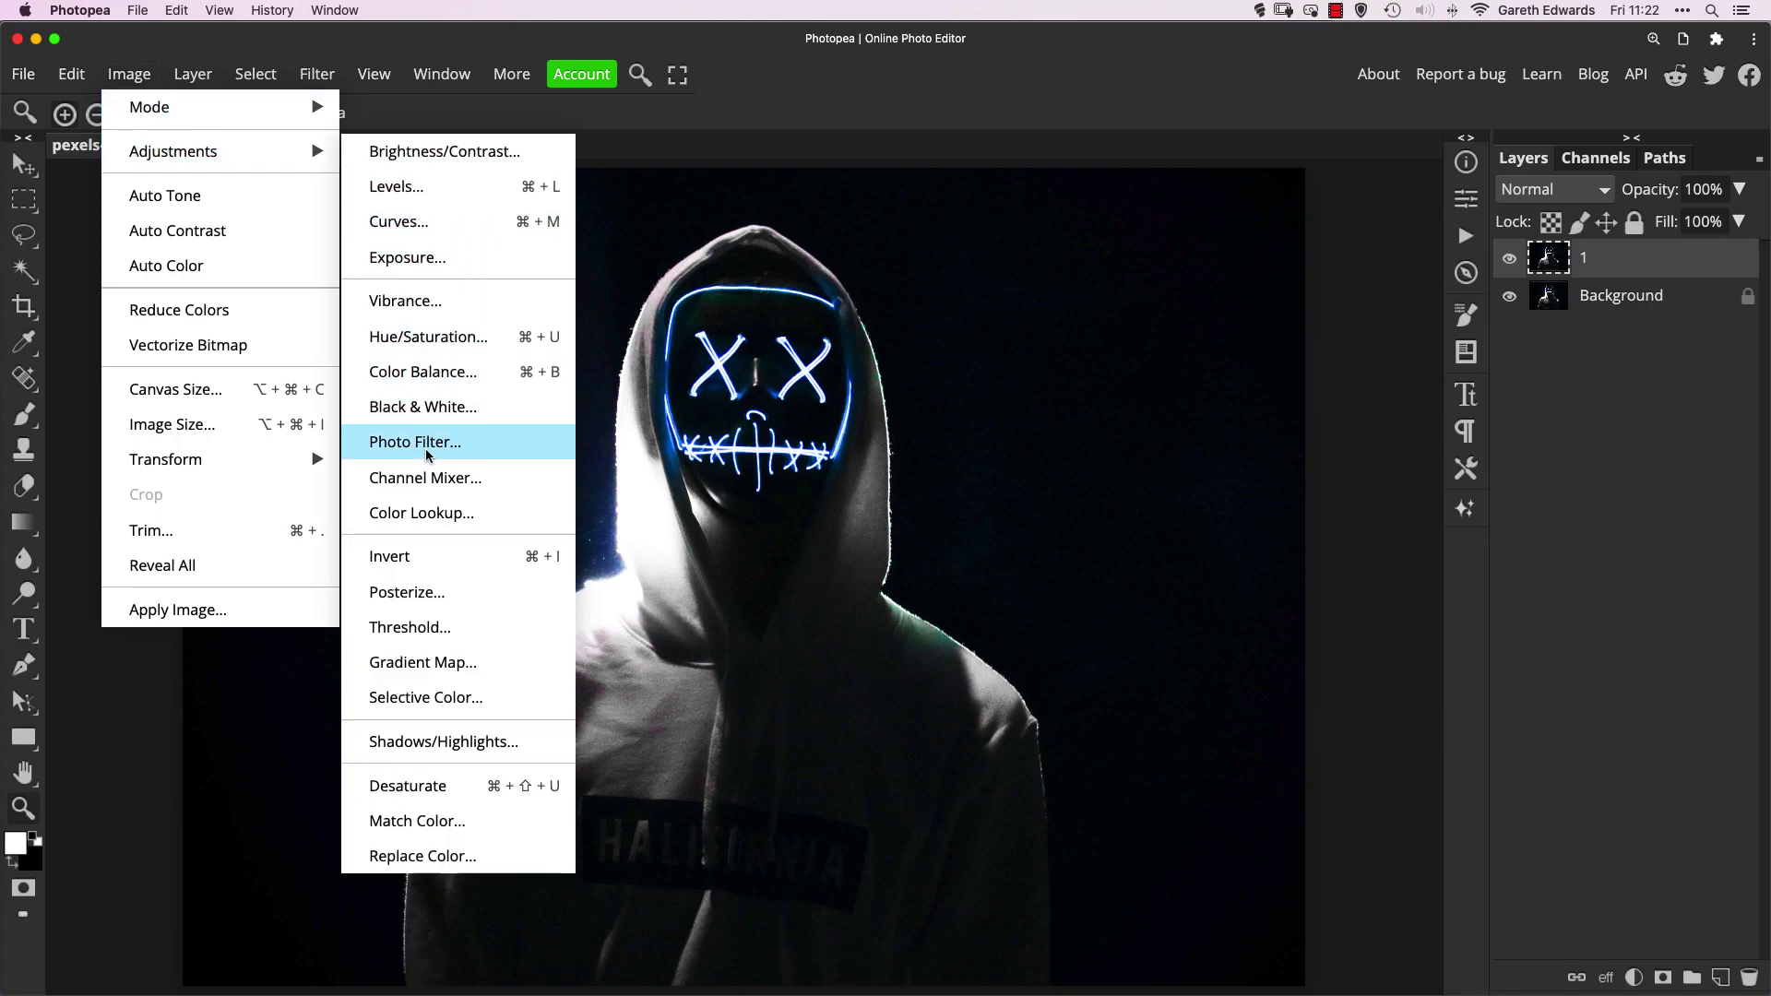
left_click(431, 792)
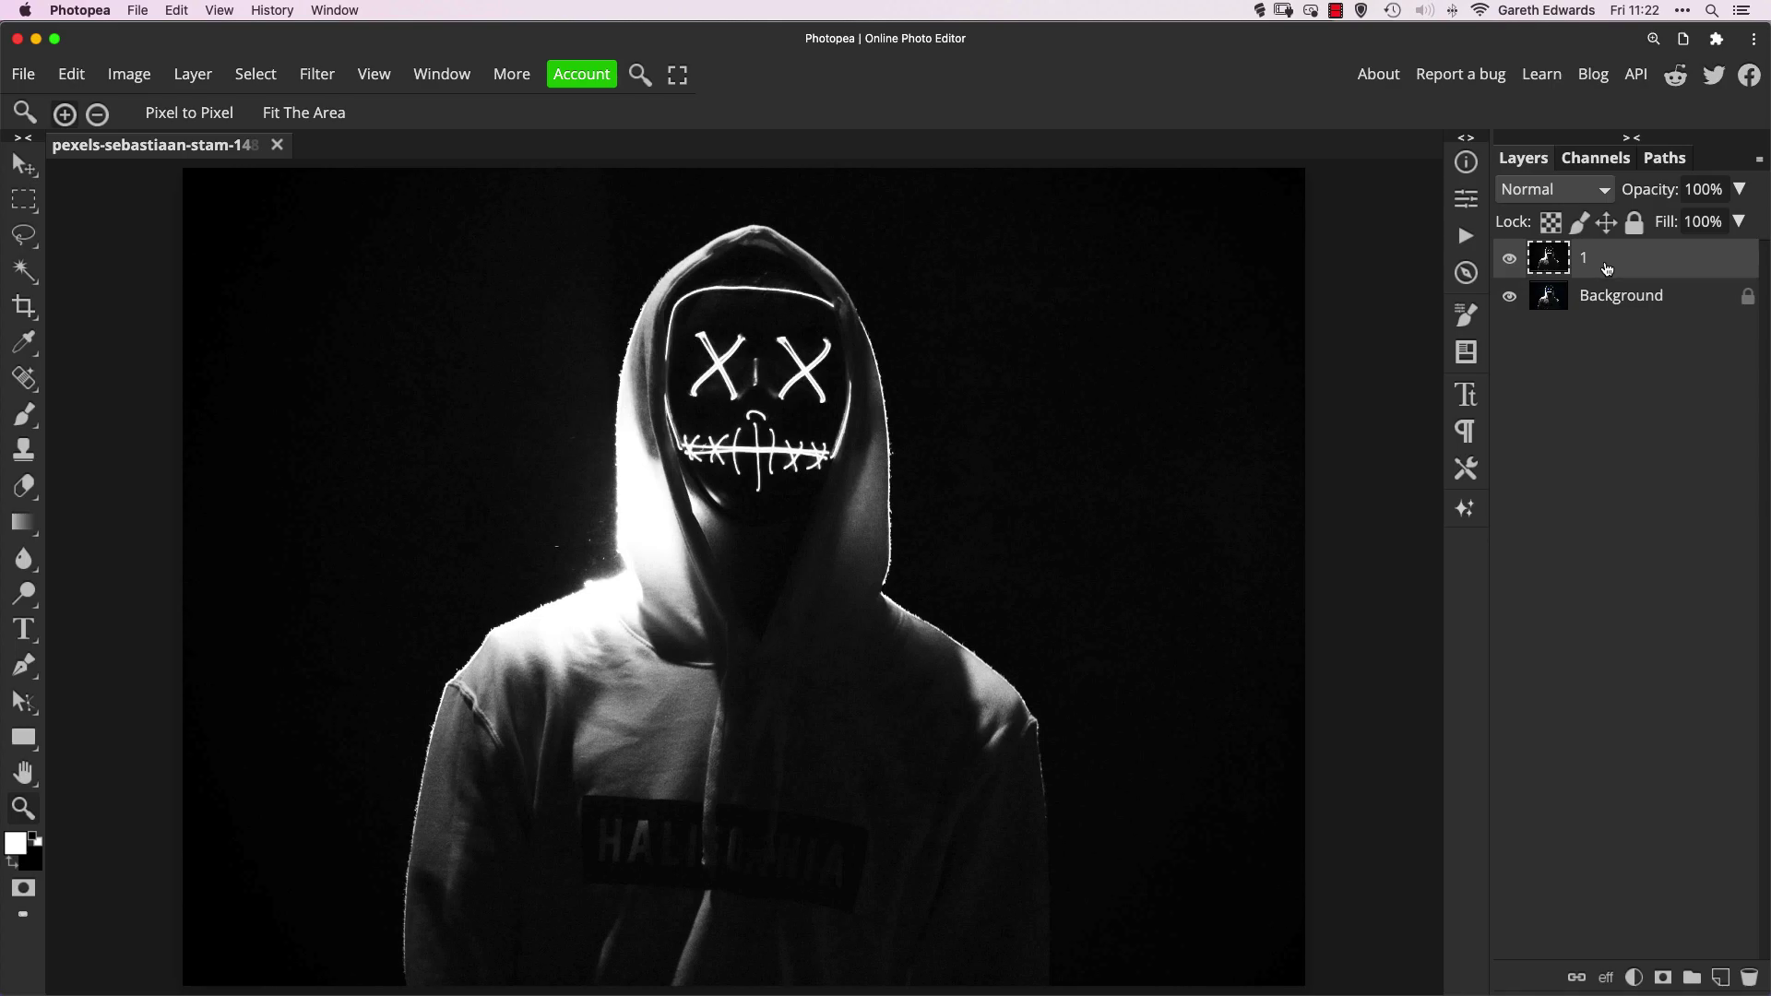
- Copy the black-and-white layer twice, name the copies 2 and 3, and select layer 2
key("ctrl+j")
key("ctrl+j")
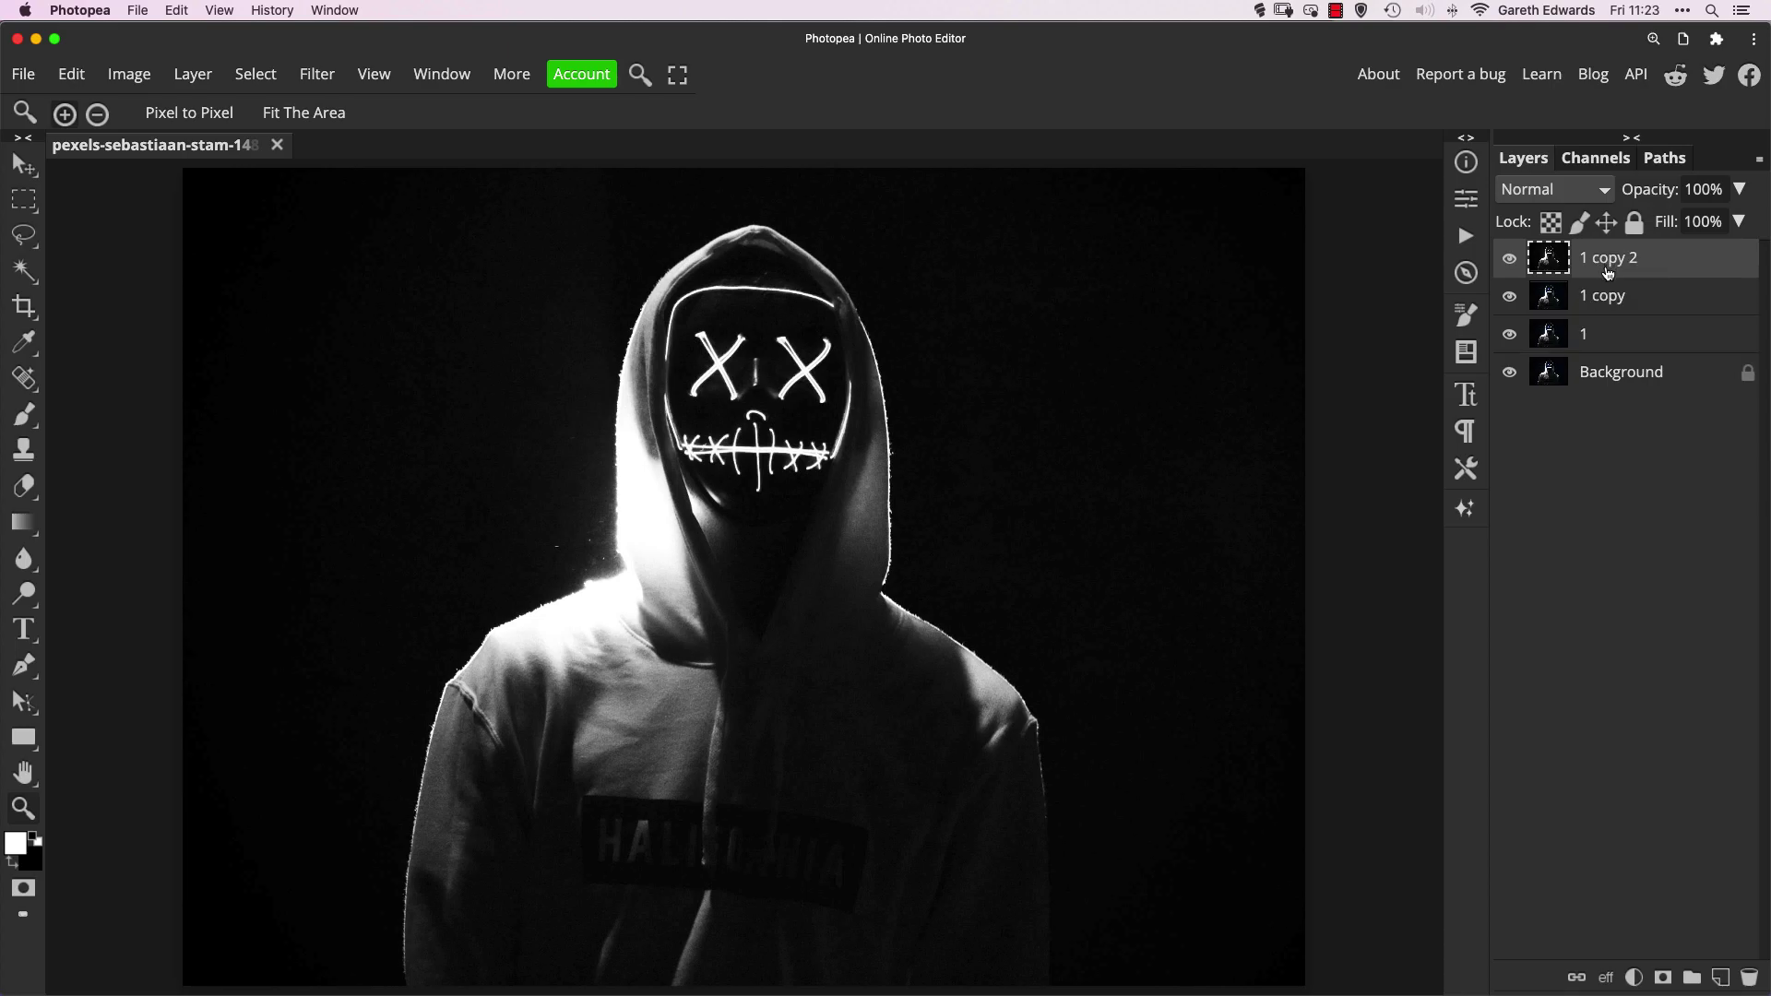
double_click(1604, 300)
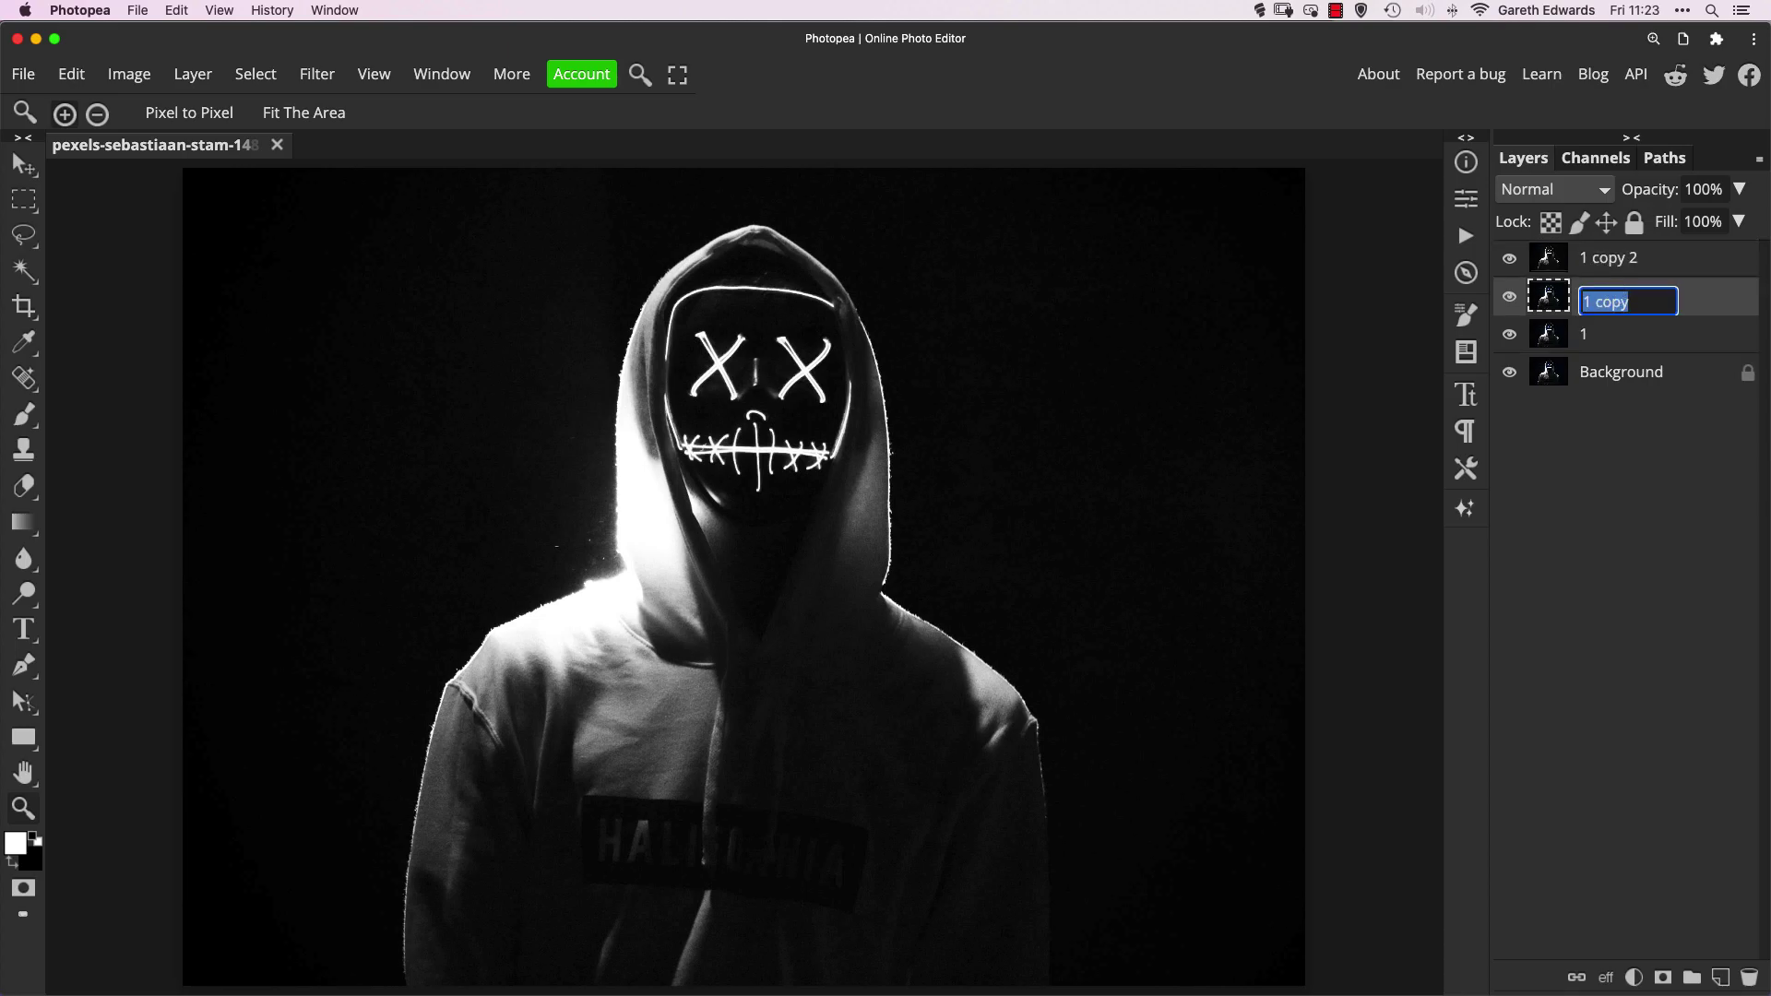
type("2")
key("Return")
double_click(1617, 267)
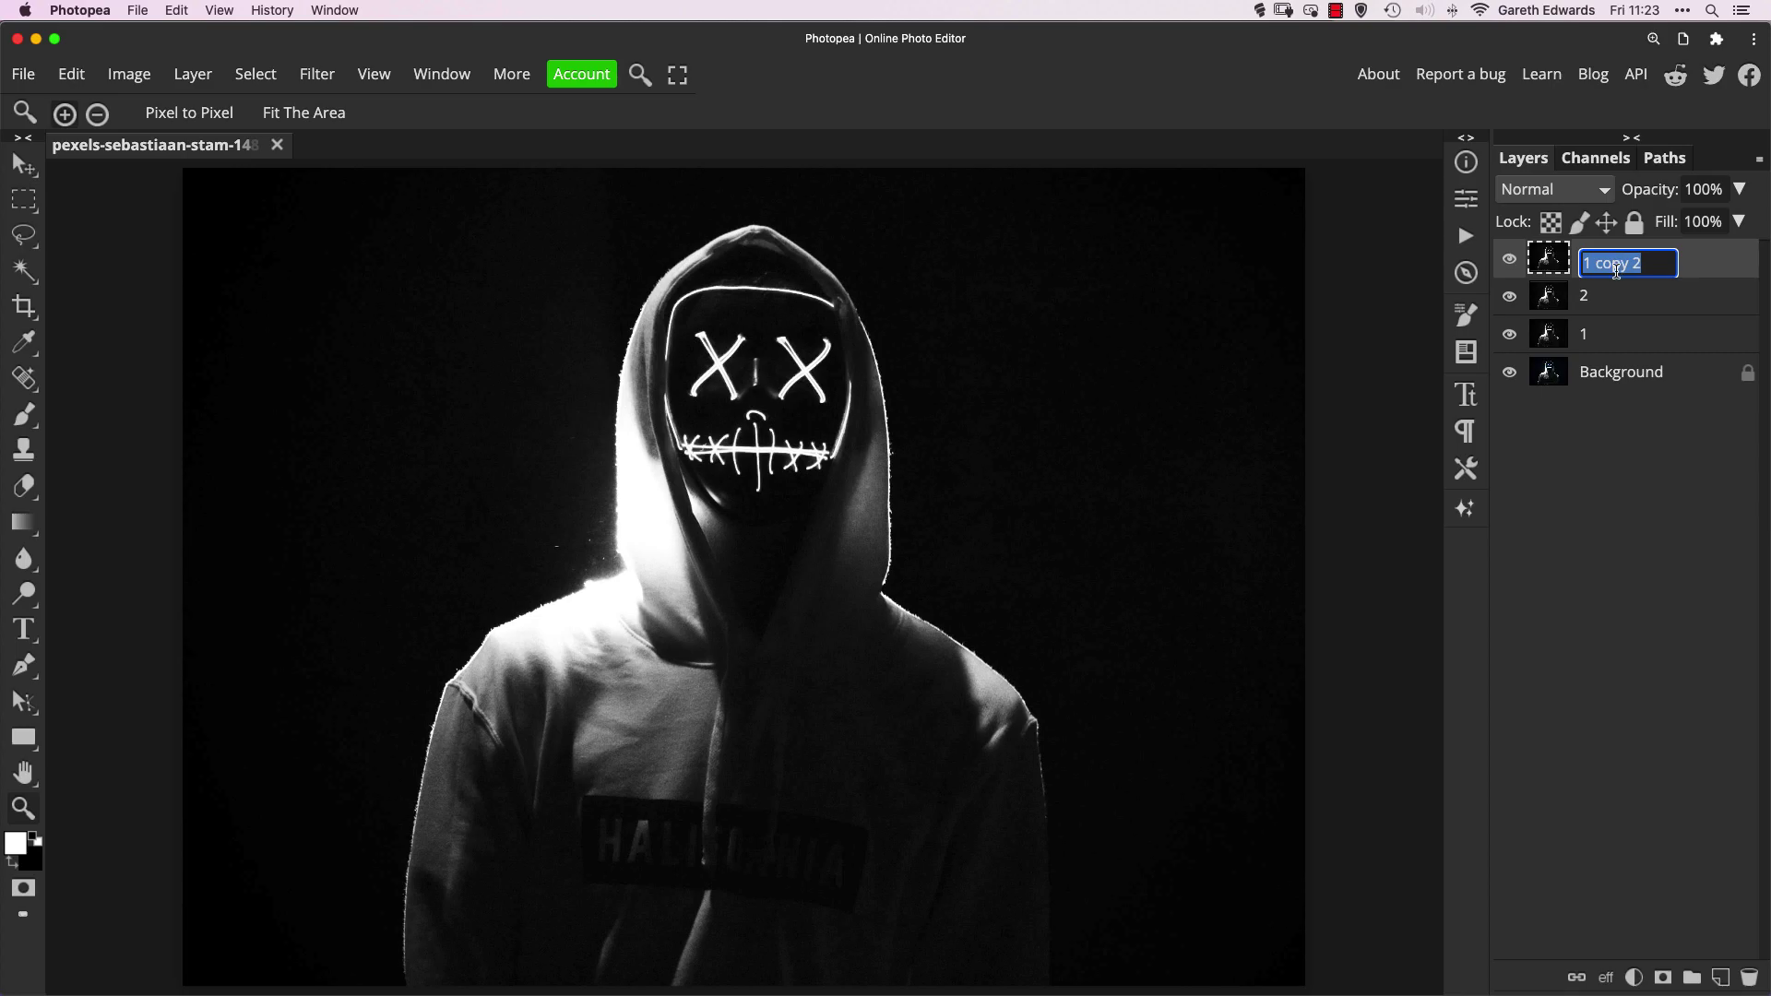
type("3")
key("Return")
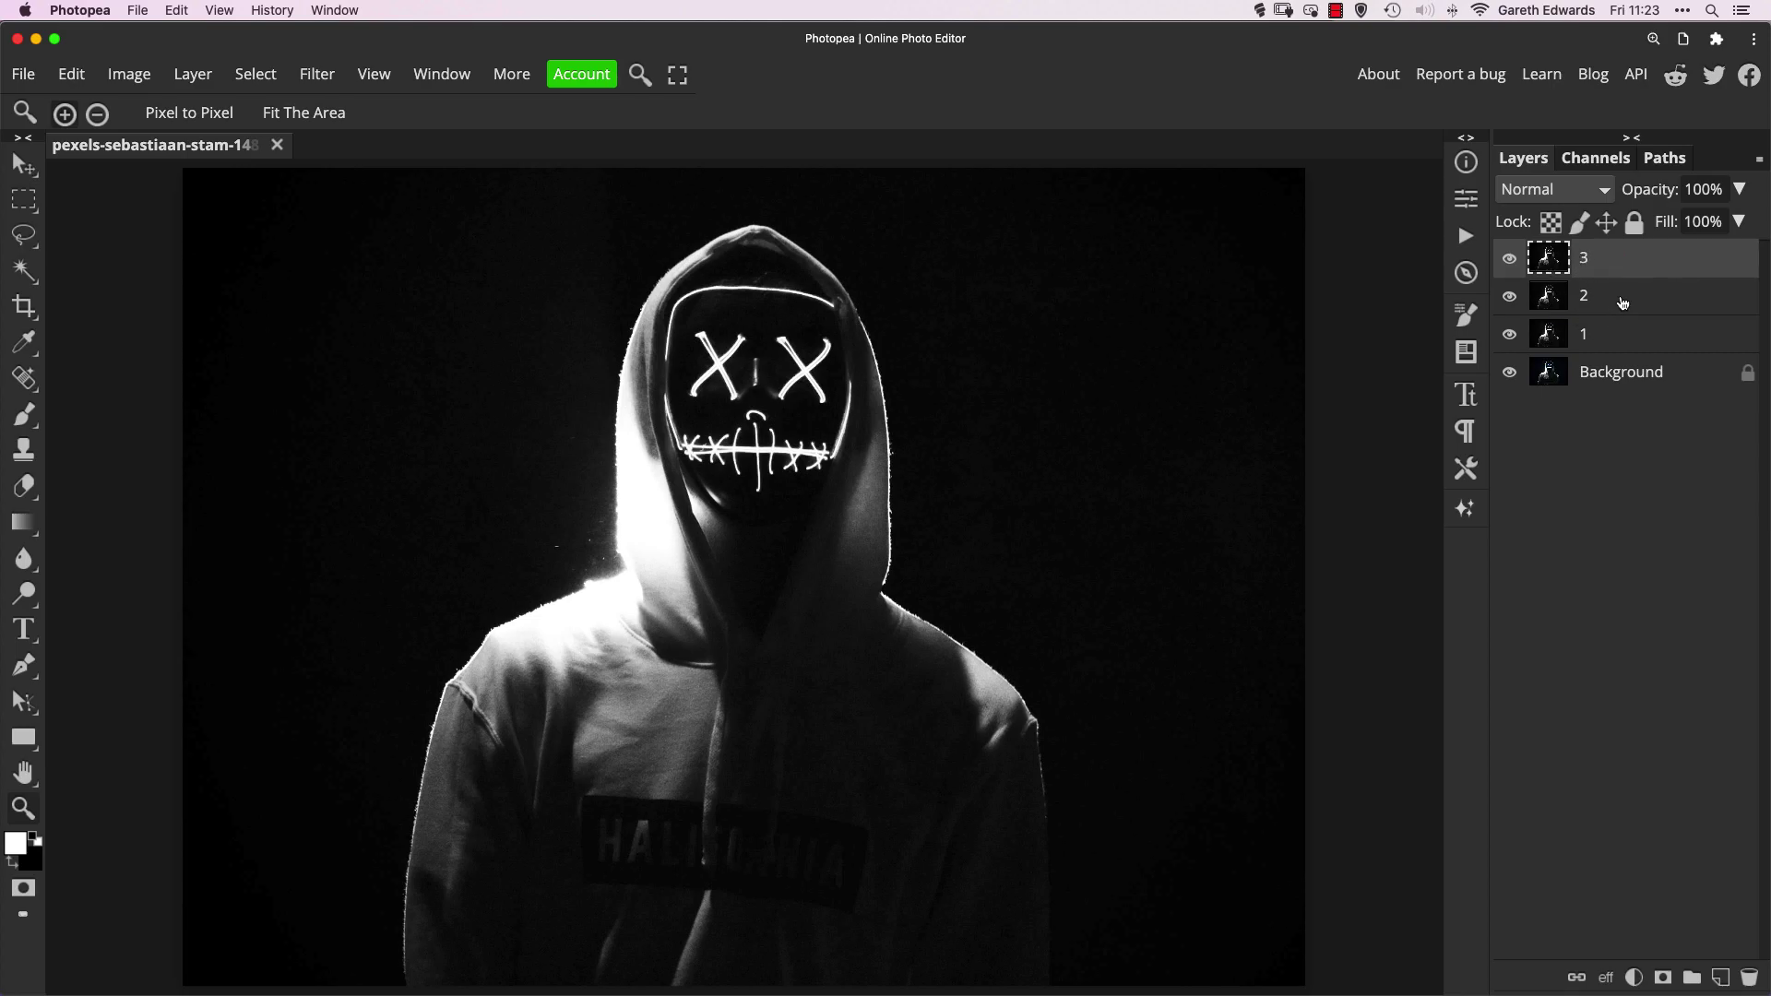
left_click(1546, 338)
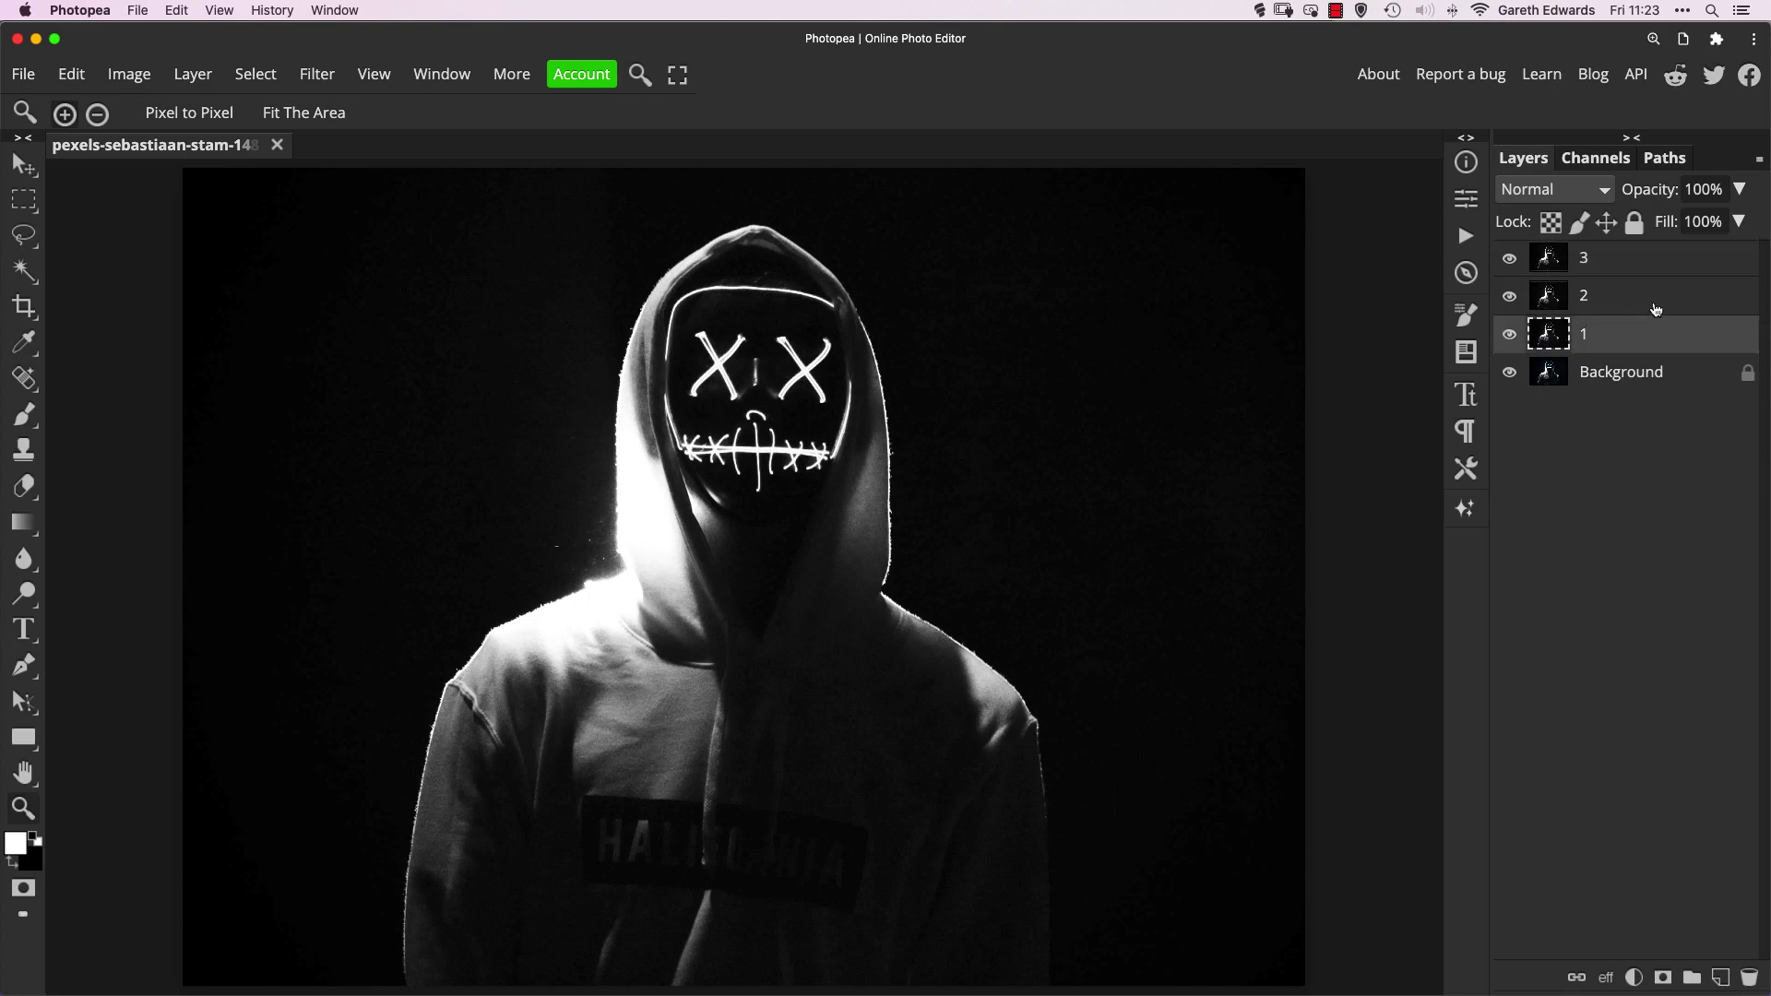
left_click(1635, 303)
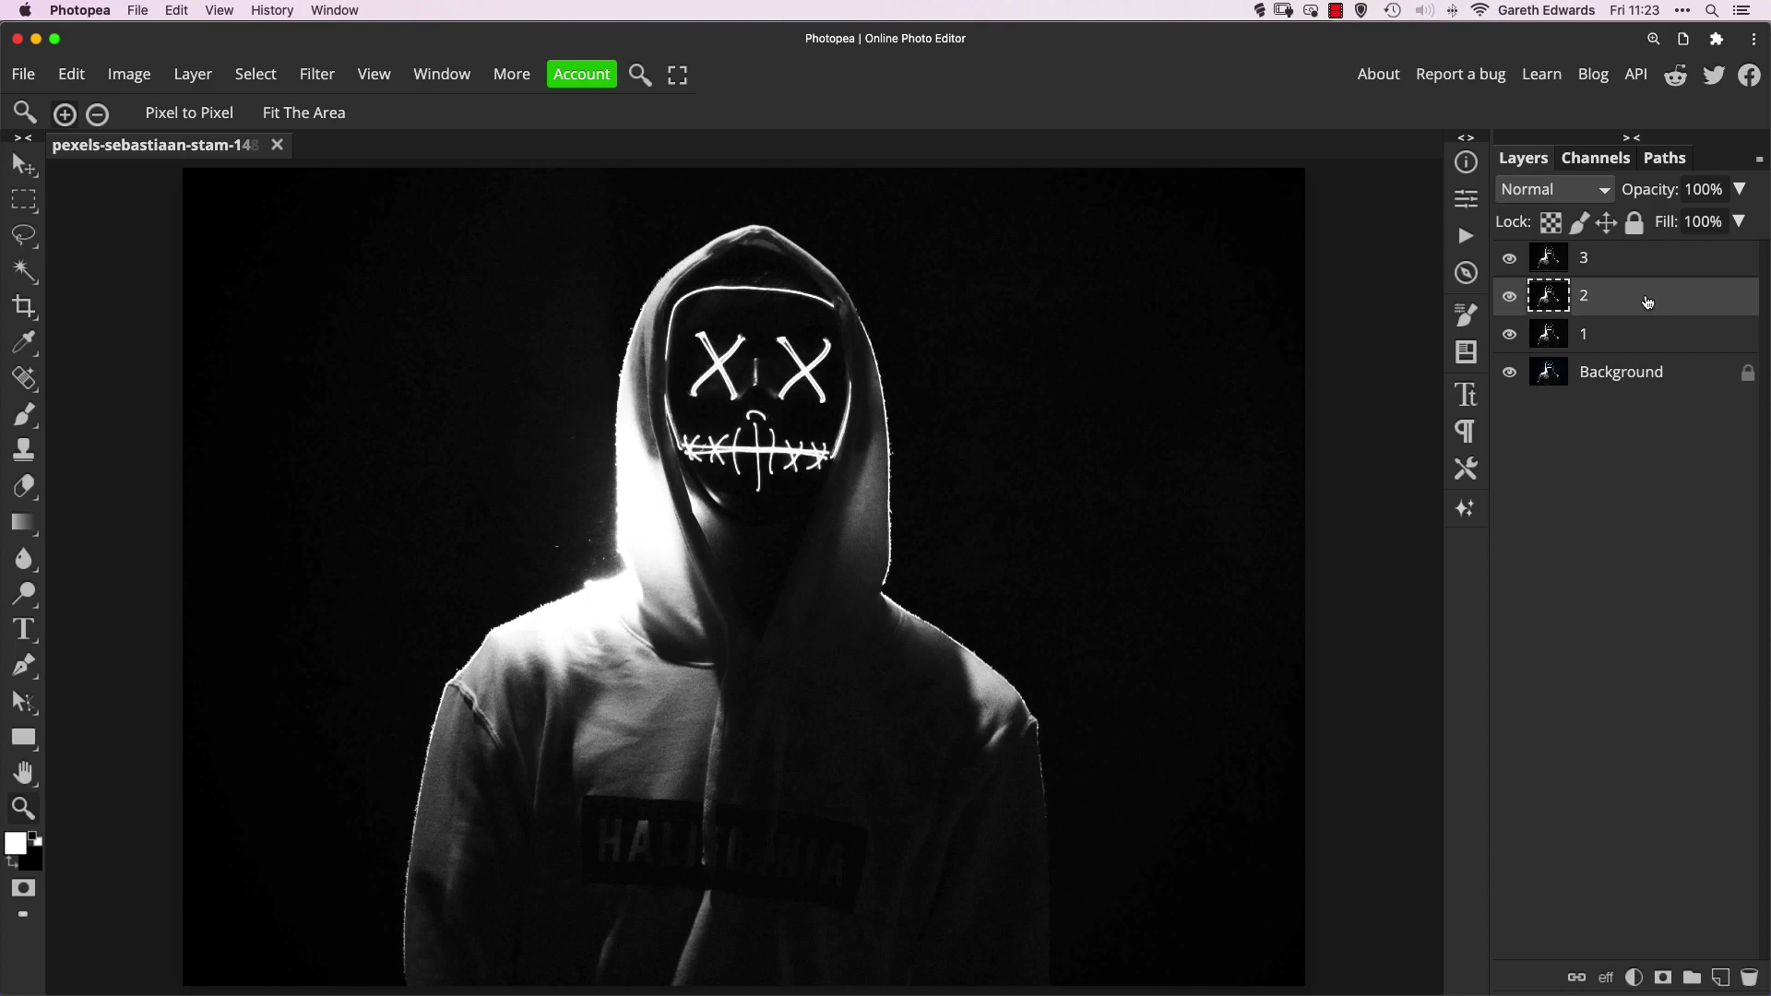
- Limit layer 2's blending options to the G and B channels by unticking R
double_click(1674, 303)
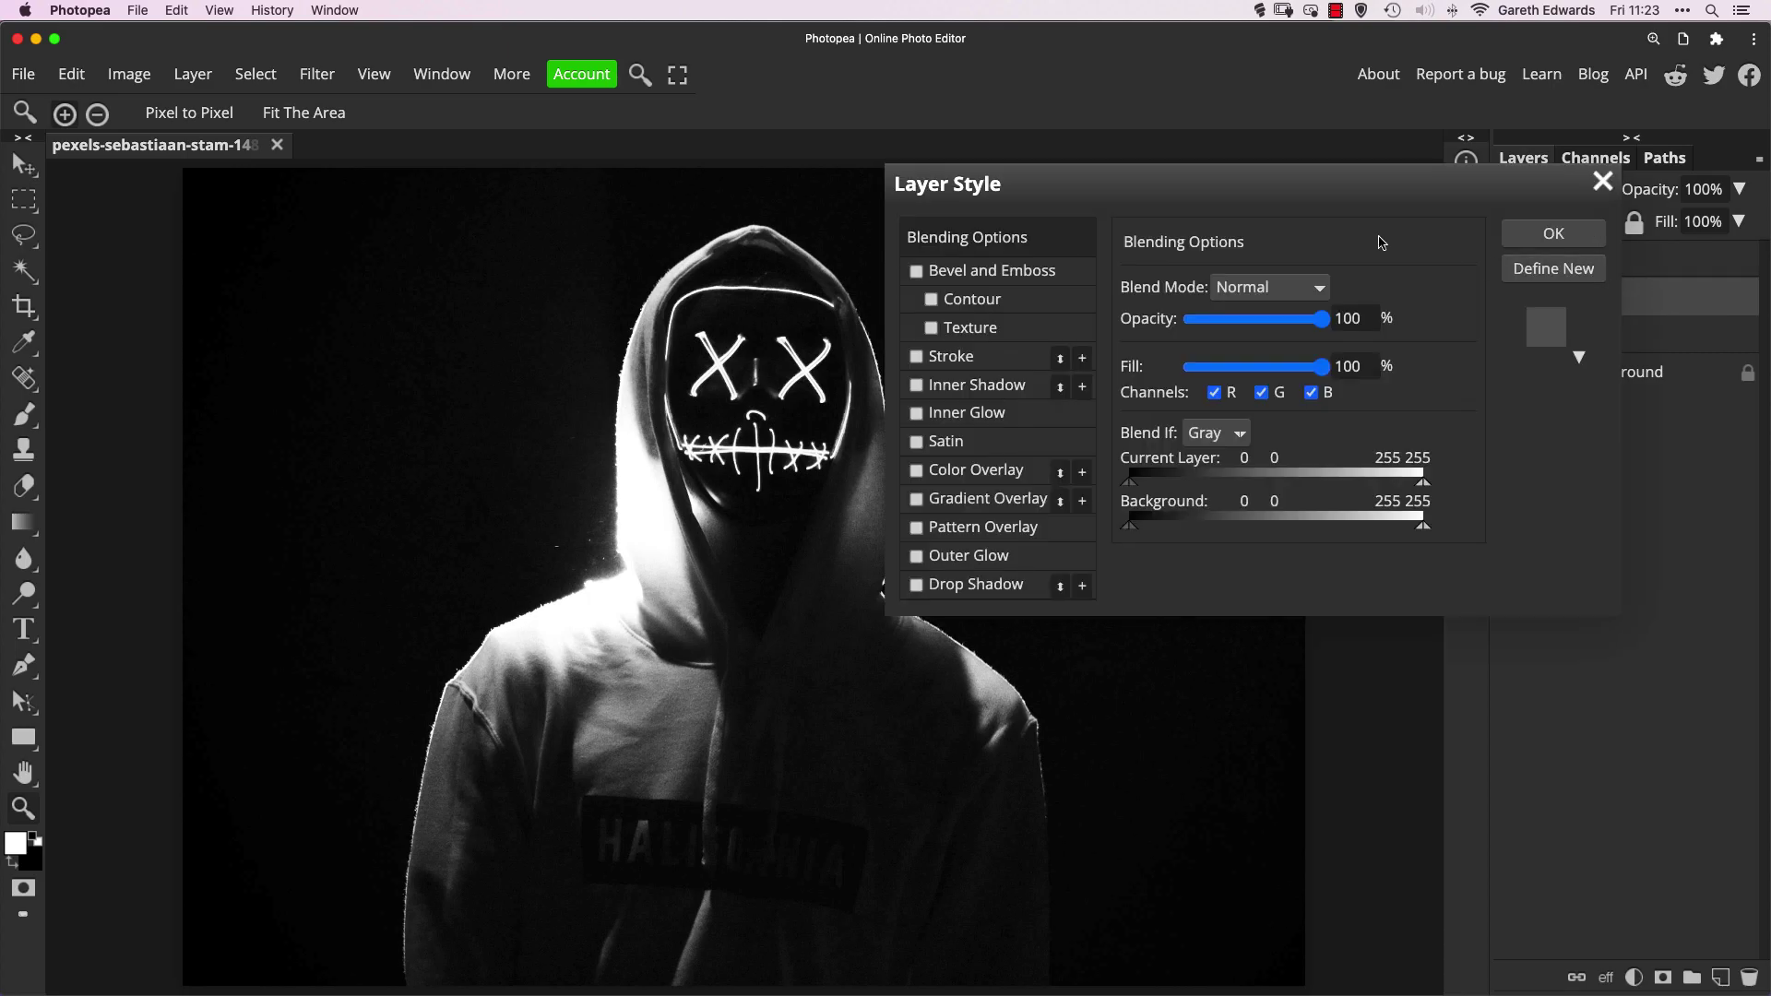
left_click_drag(1157, 187, 1176, 156)
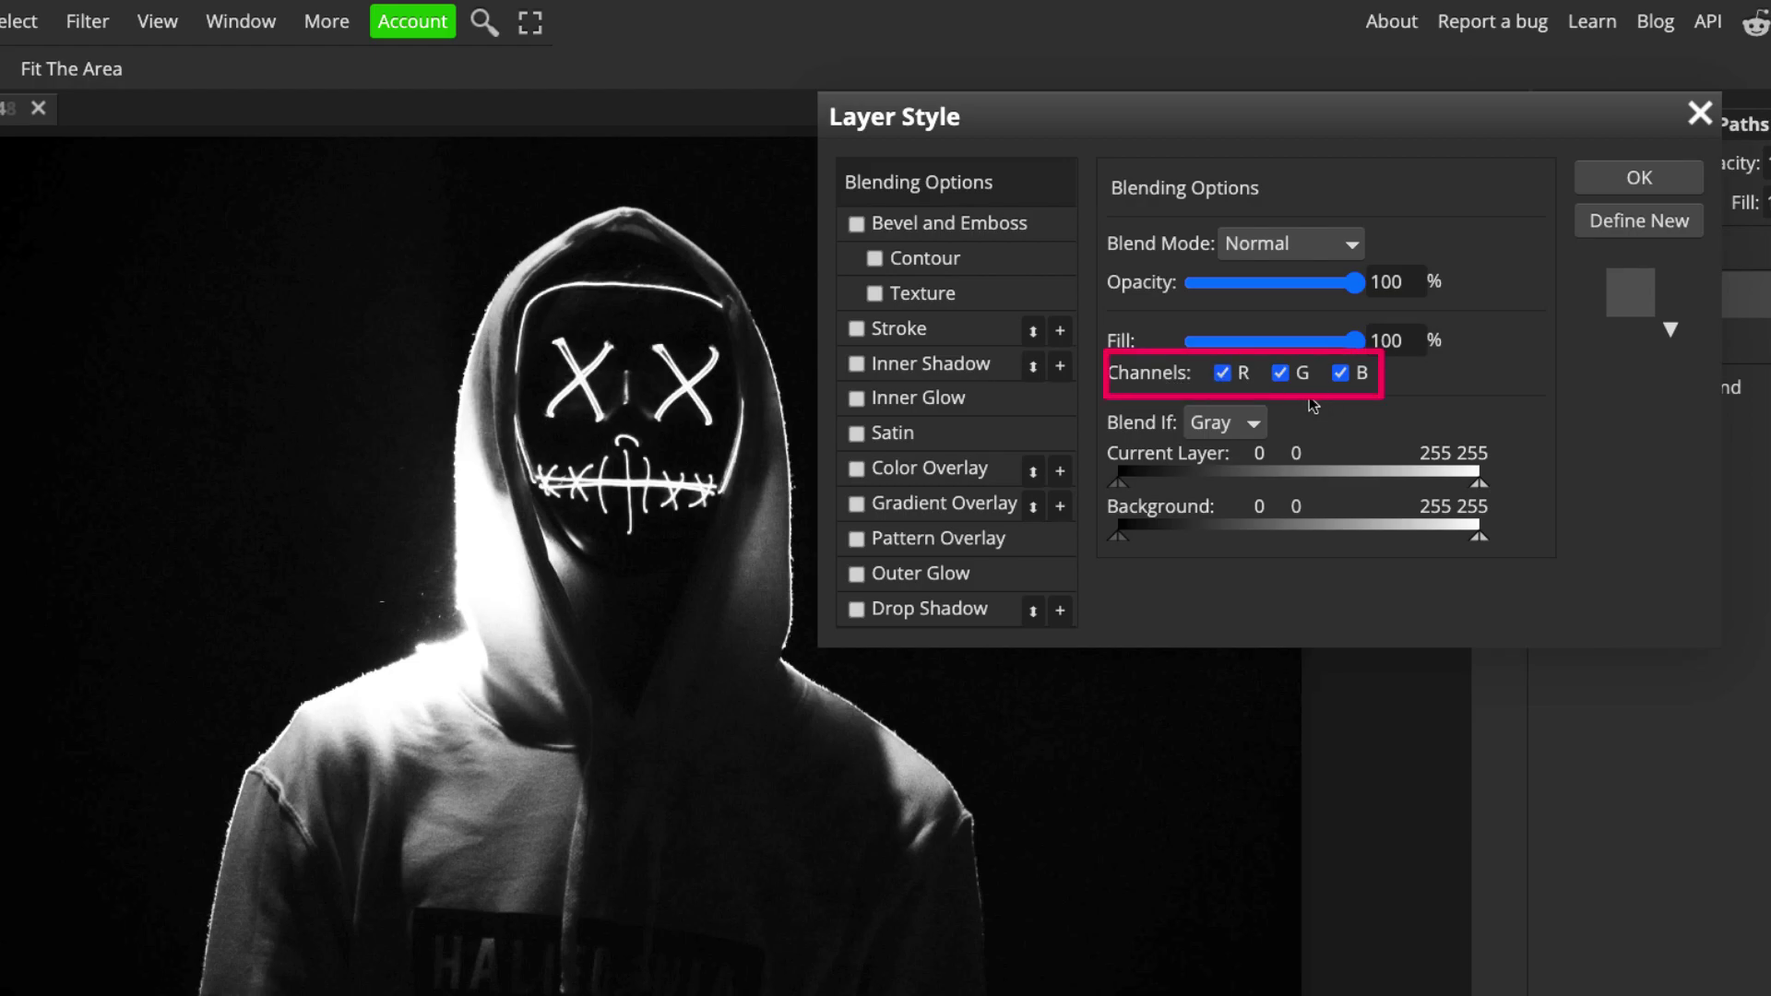
left_click_drag(1443, 129, 1324, 123)
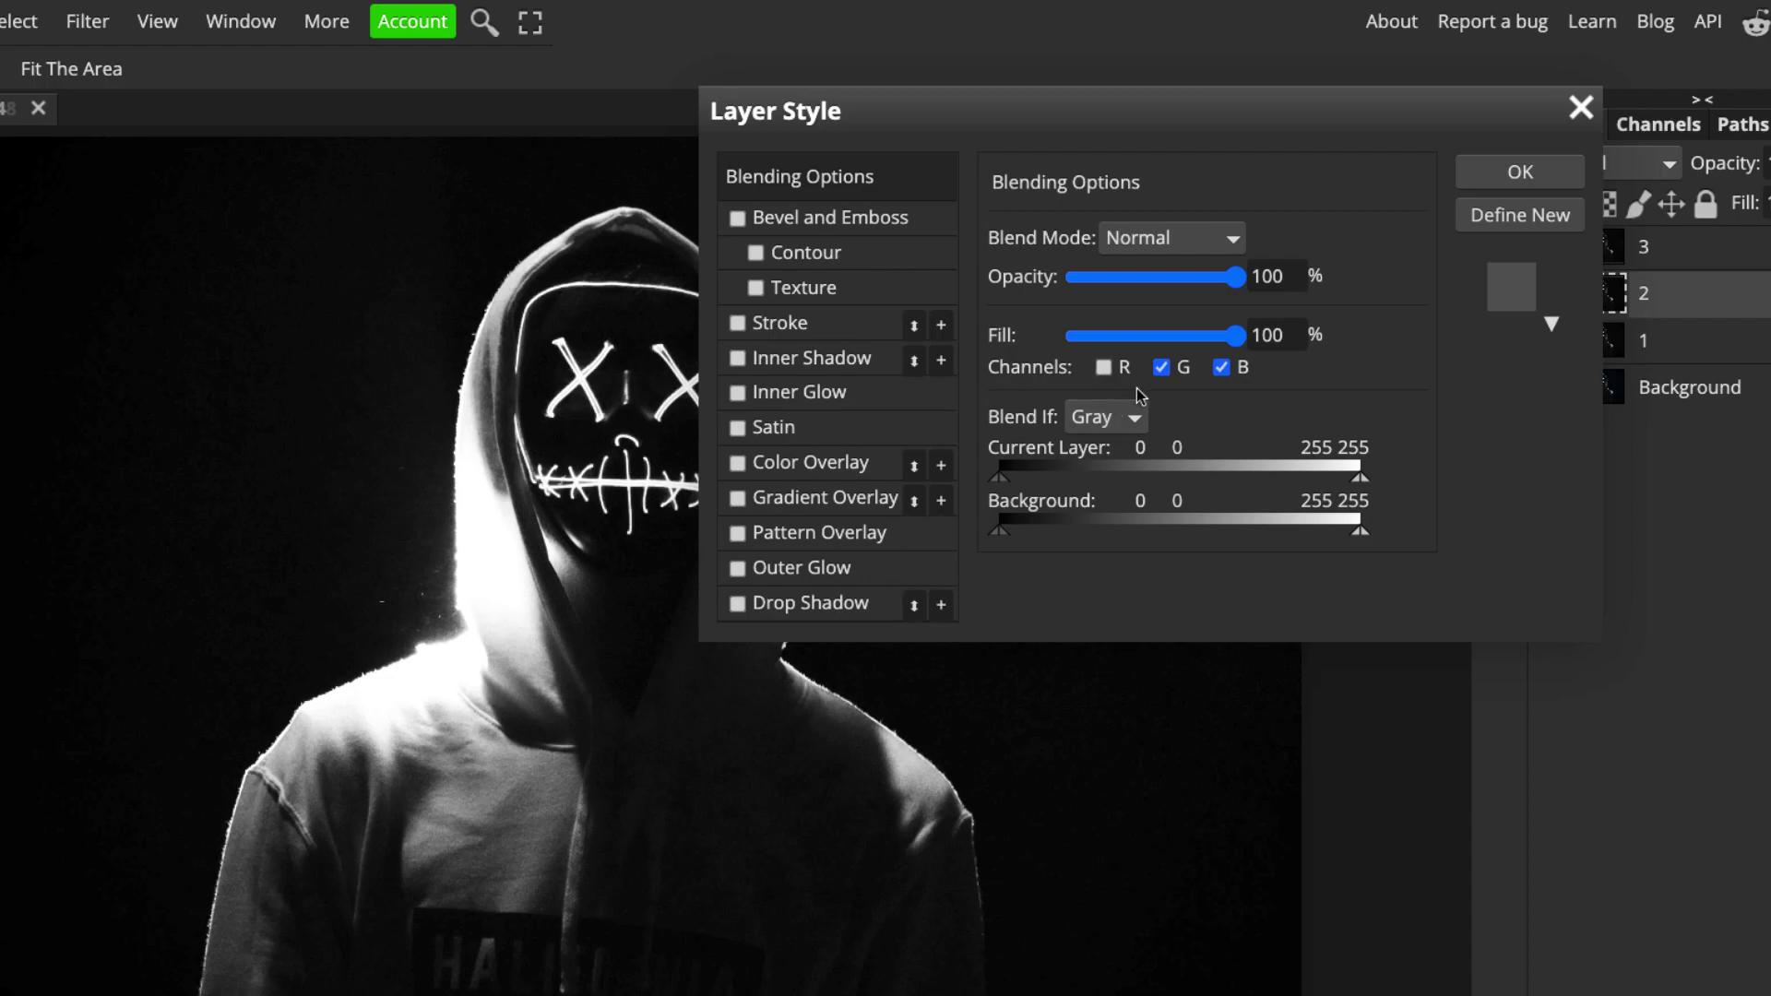
left_click(1487, 177)
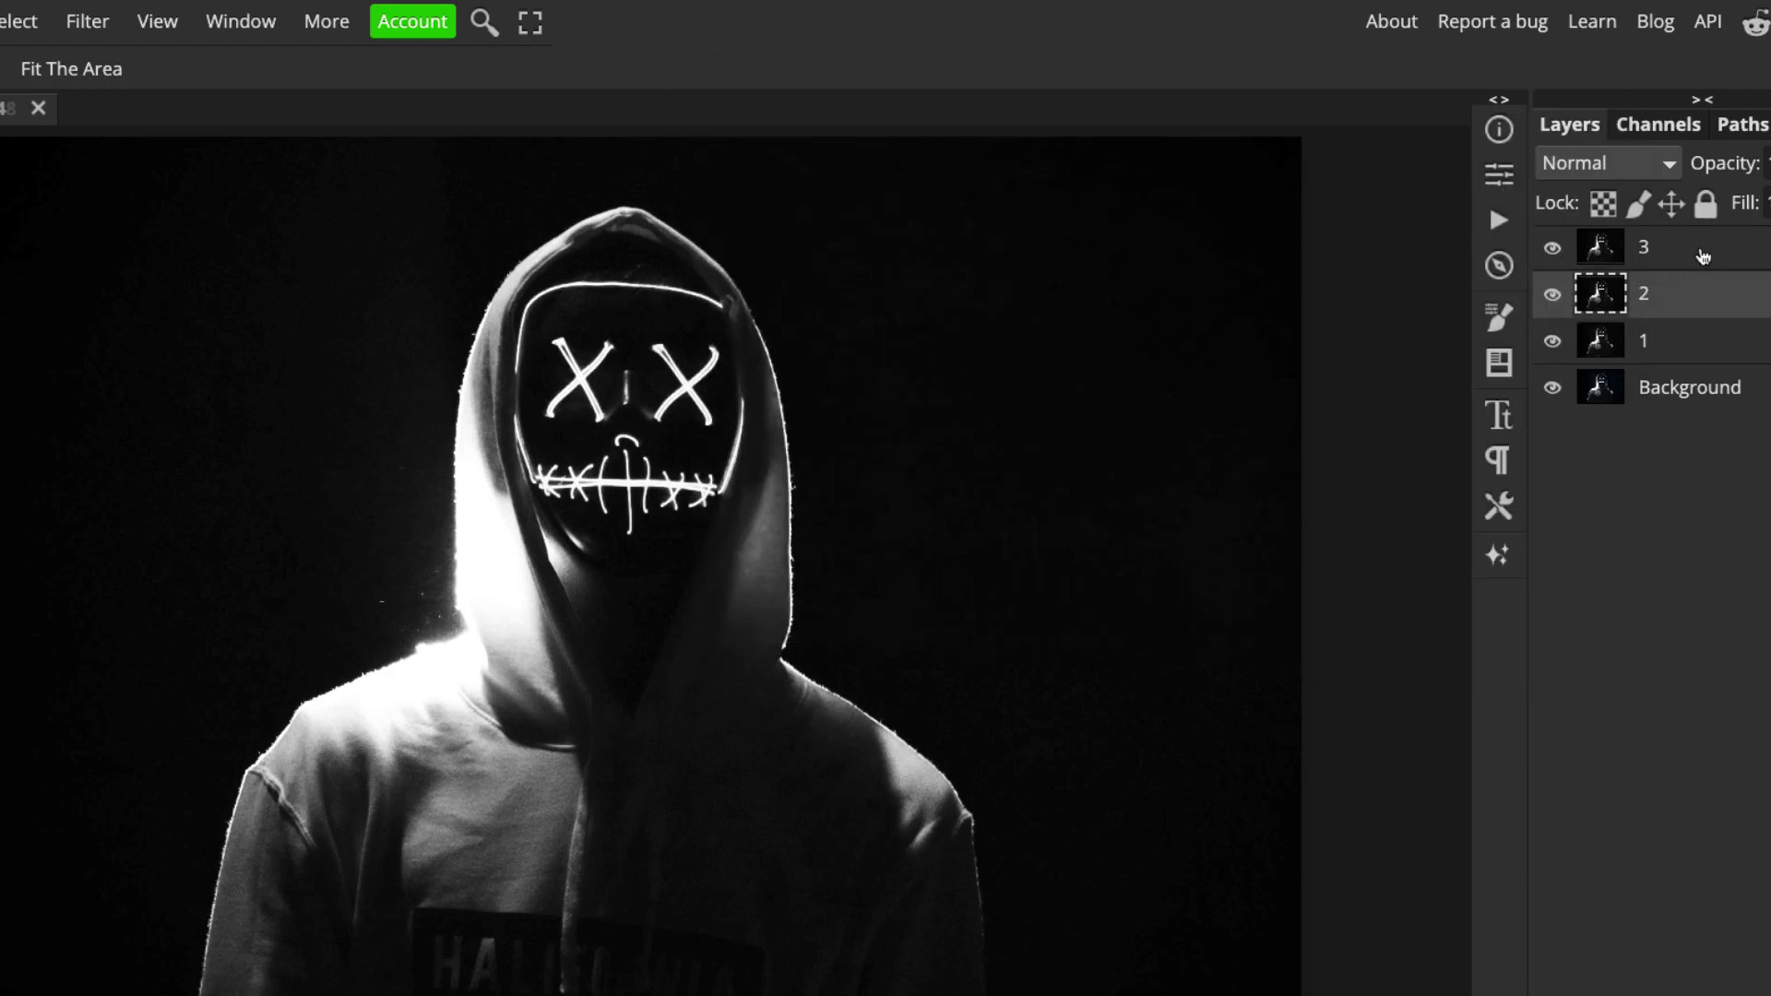
- Limit layer 3's blending options to the B channel by unticking R and G
left_click(1709, 256)
double_click(1709, 256)
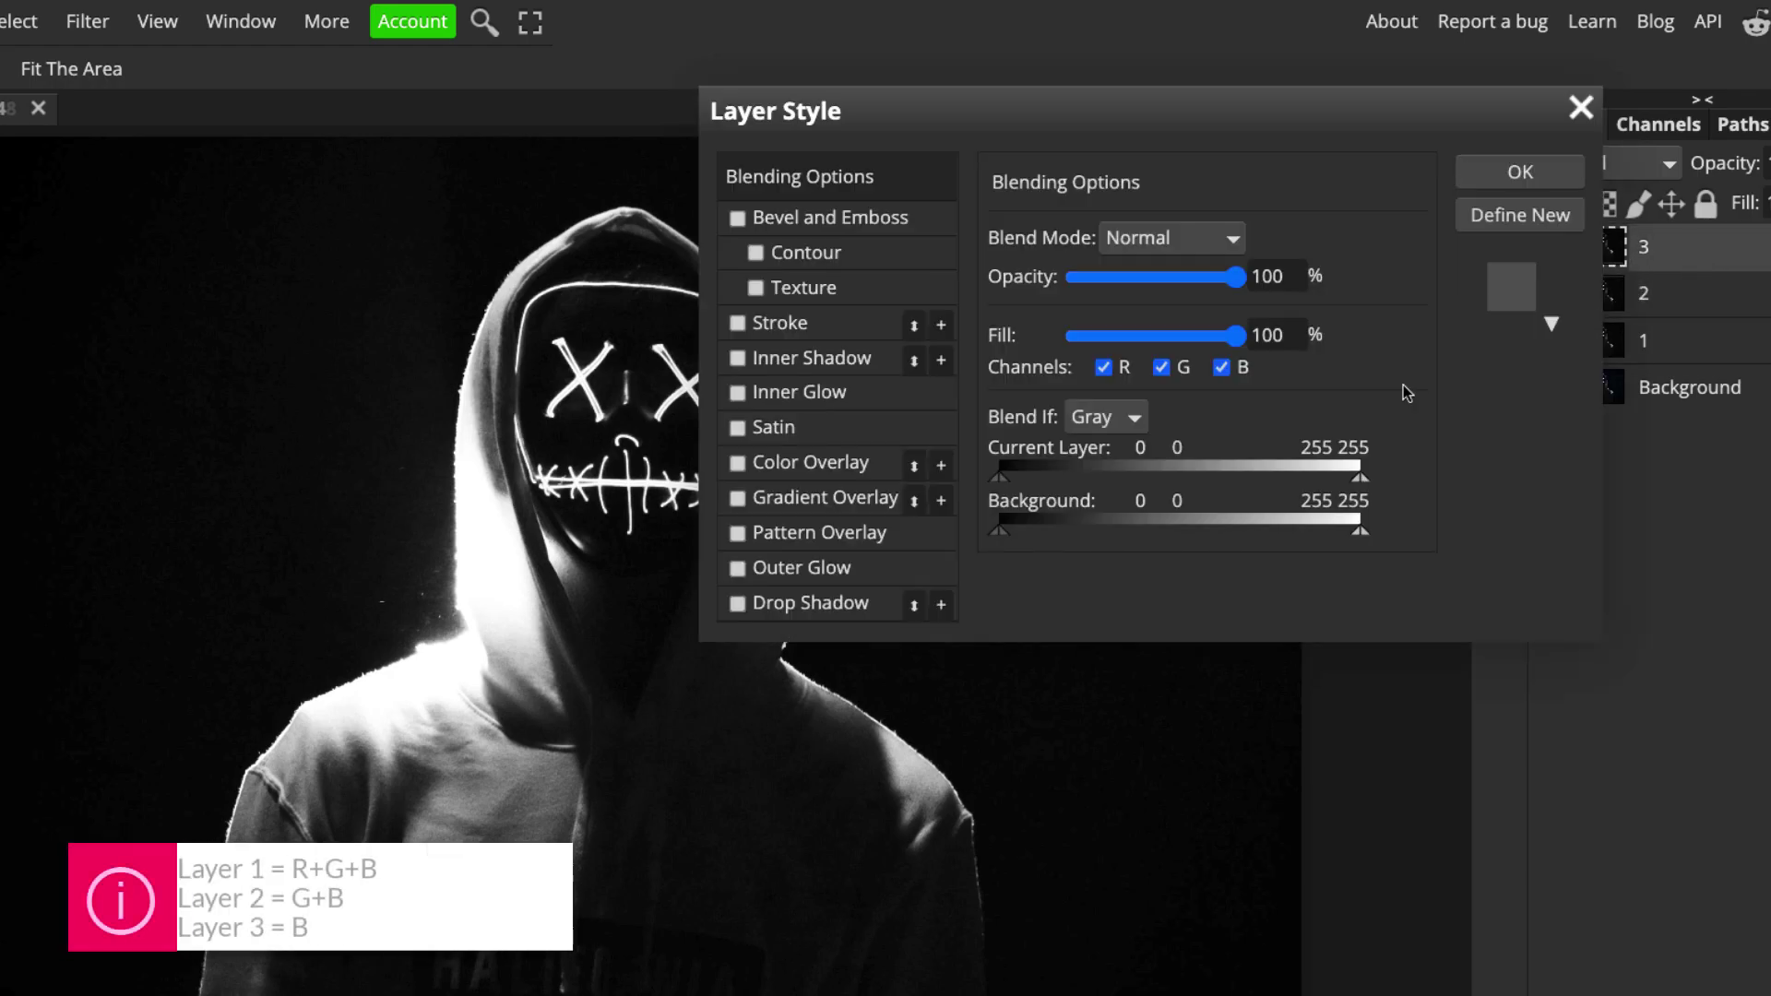
left_click(1104, 368)
left_click(1161, 368)
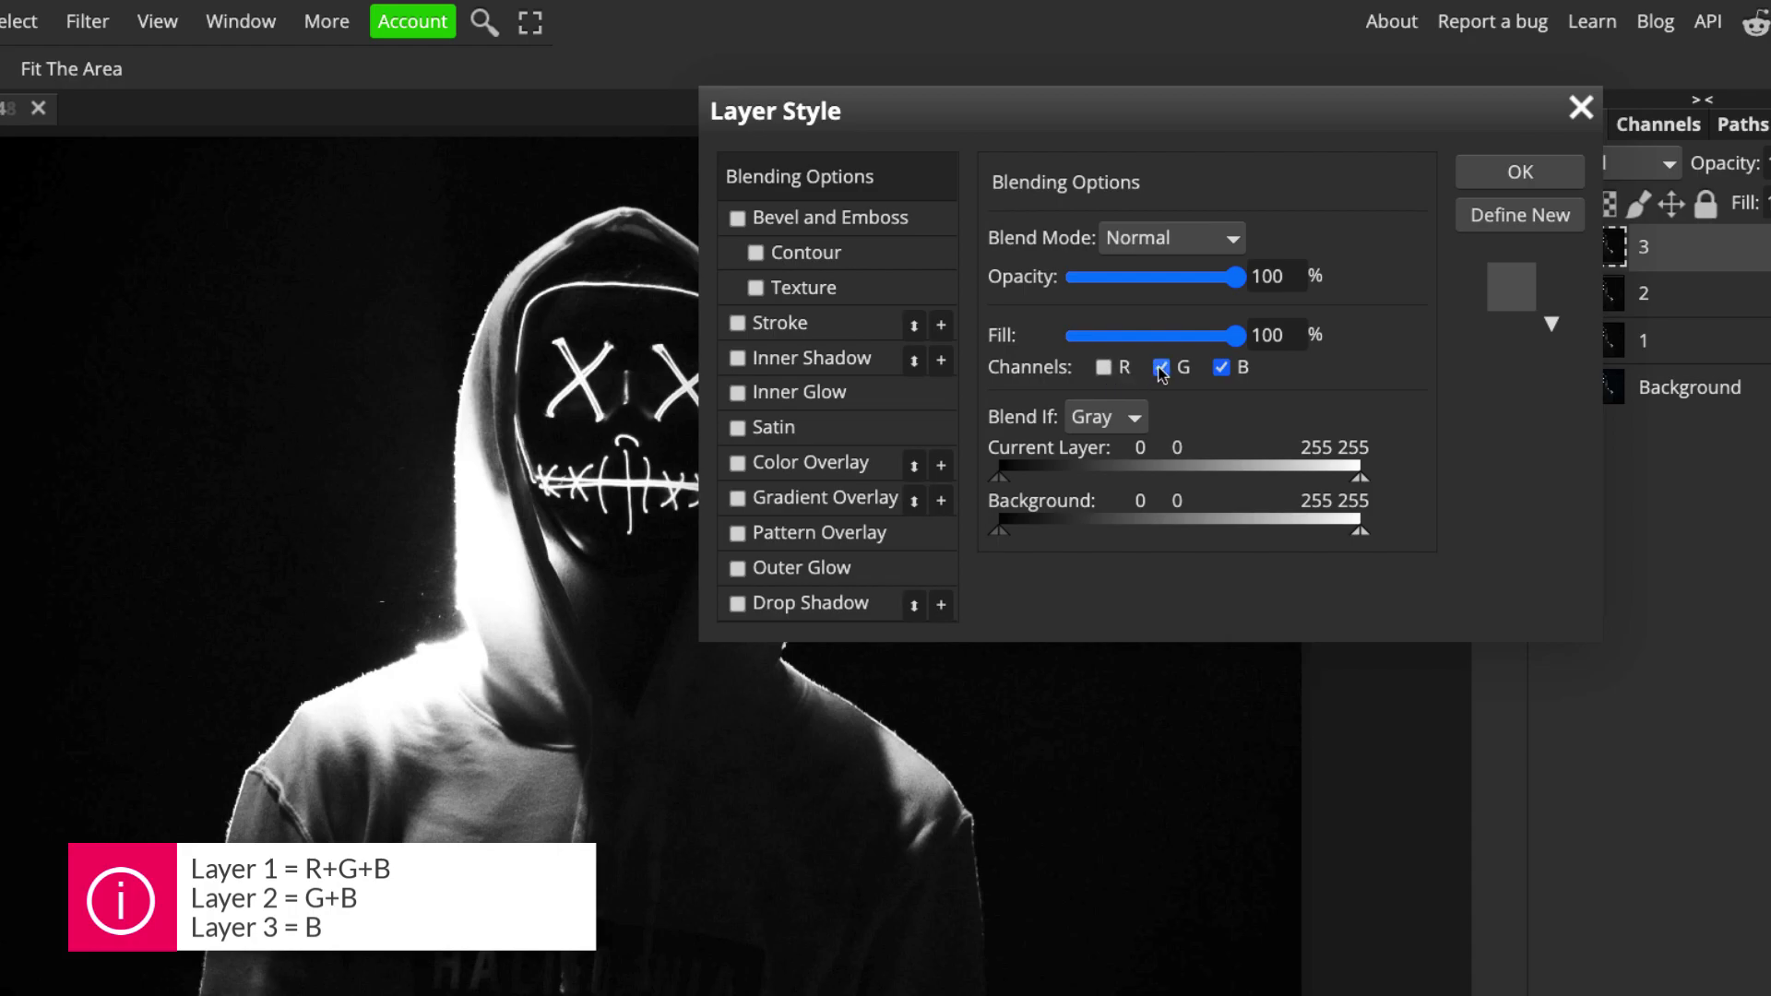
left_click(1520, 173)
left_click(1624, 304)
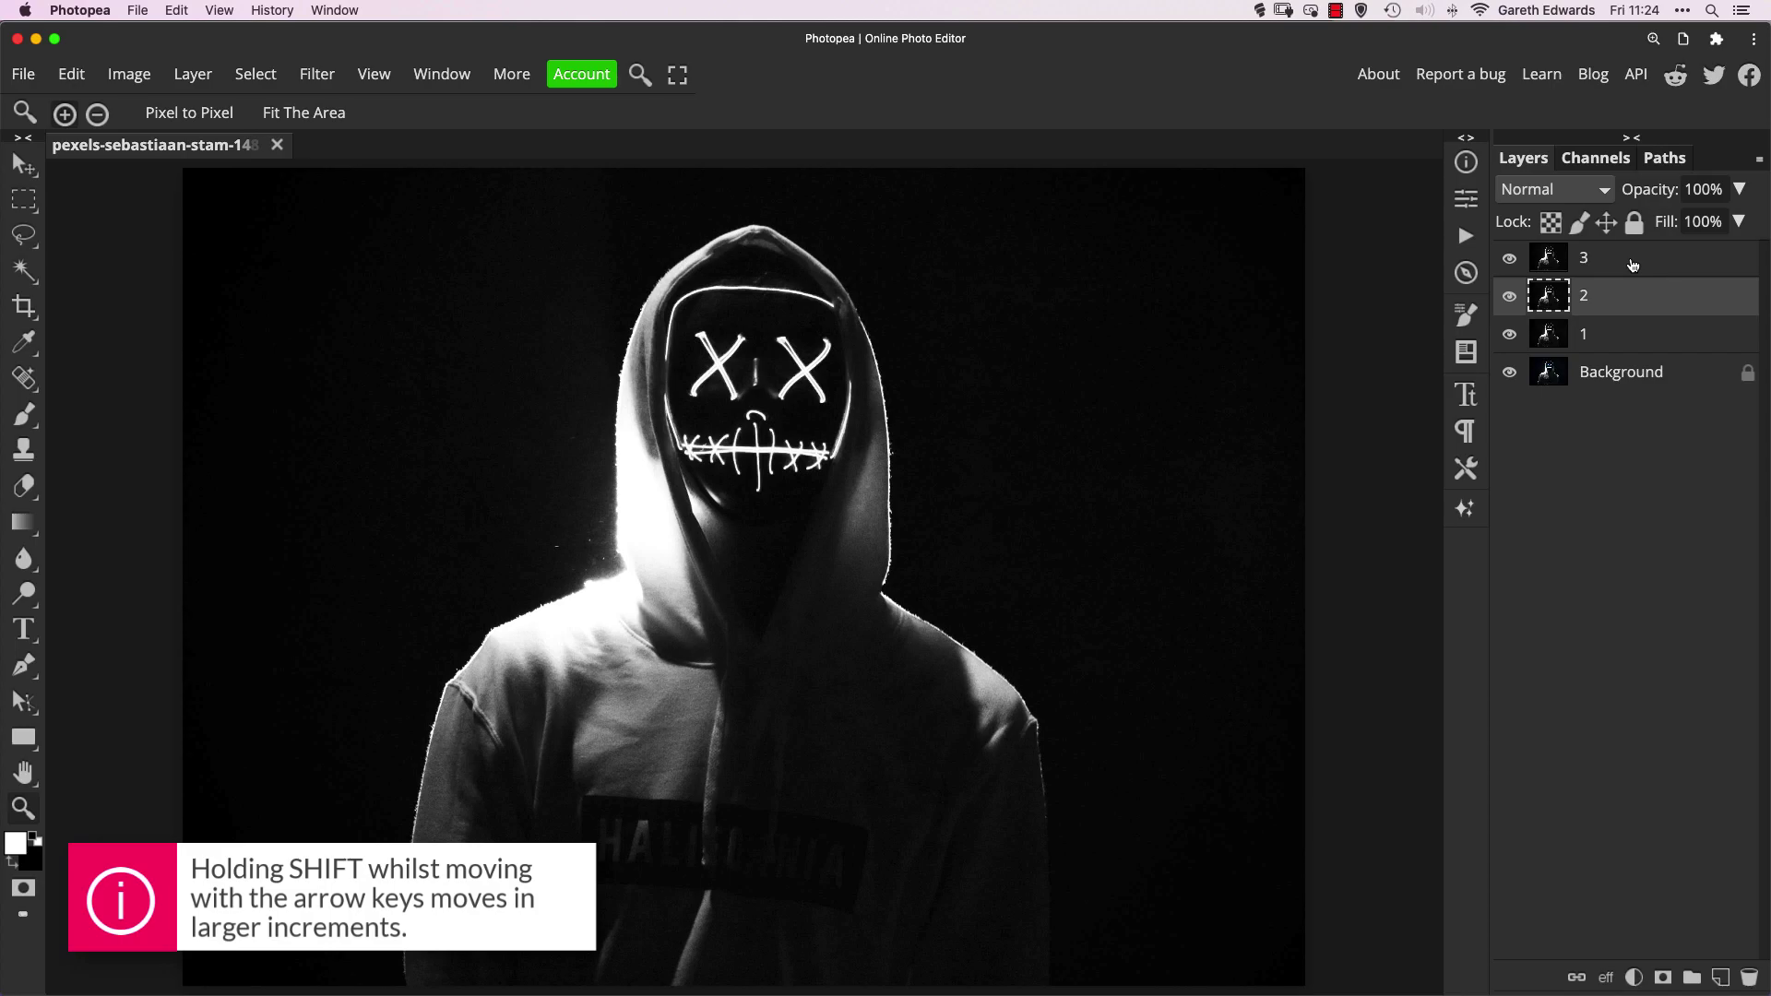
- Nudge layer 2 left two arrow-key steps with the Move tool to create colour fringes
key("v")
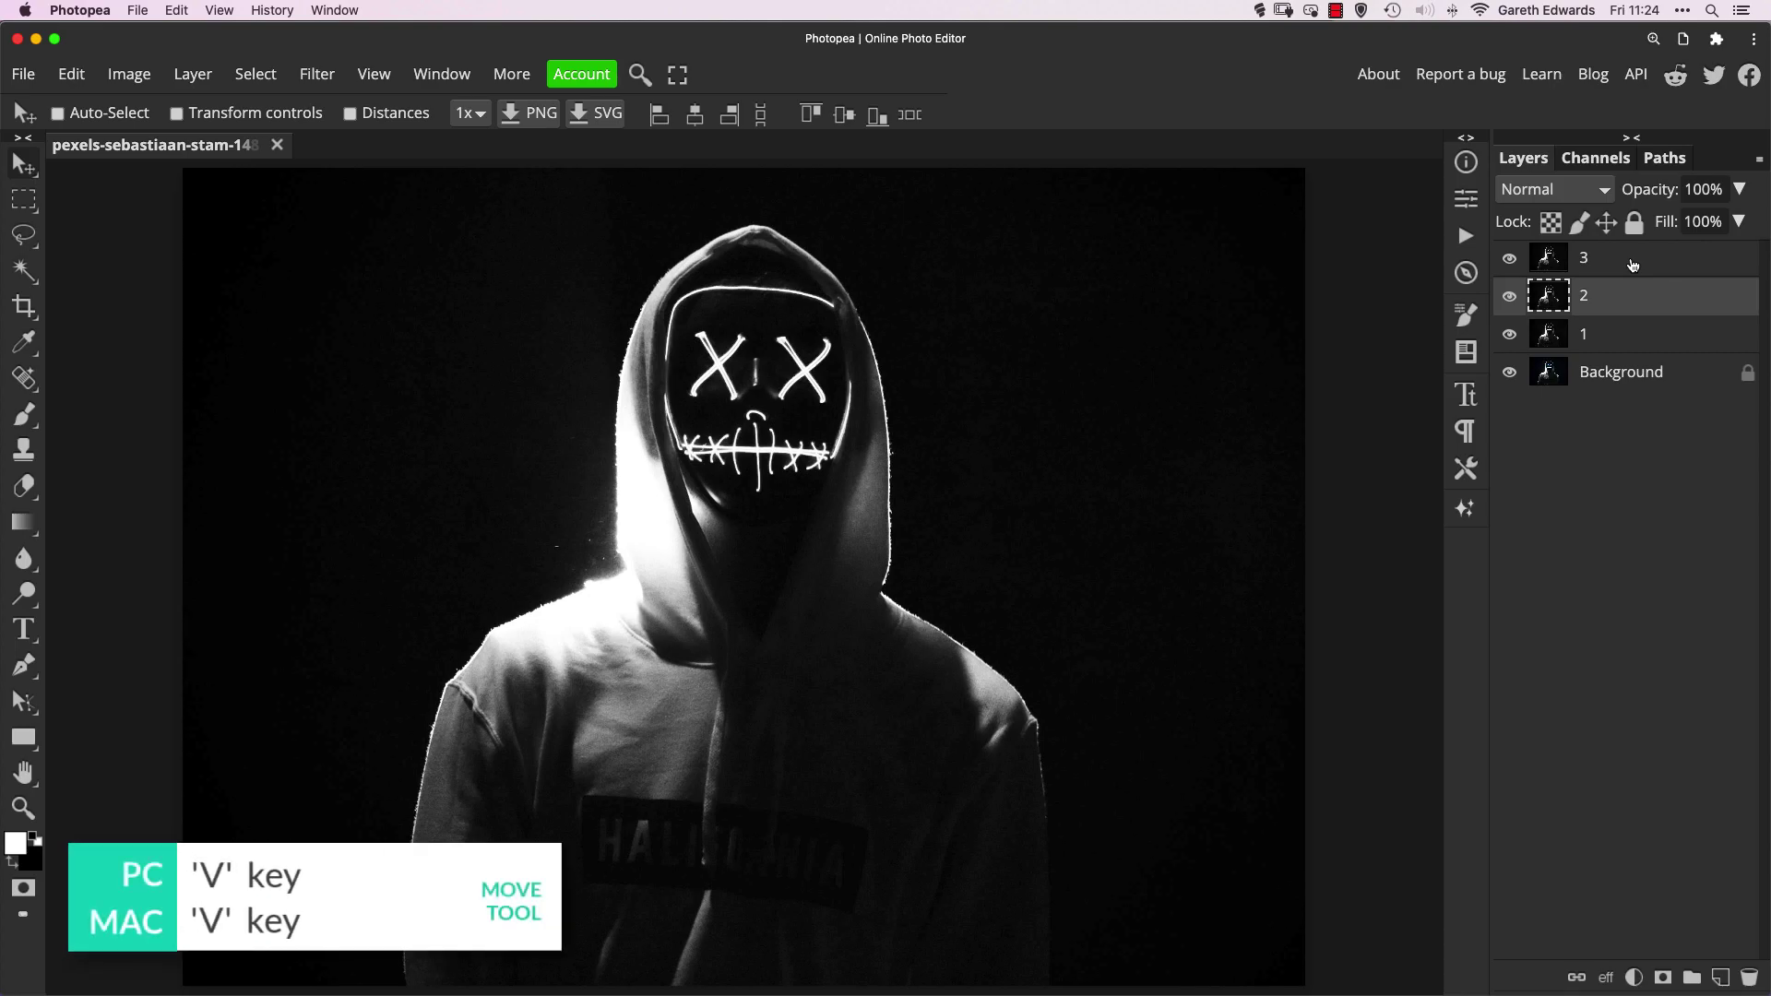
key("Left")
key("Left")
key("Left")
key("Left")
key("Left")
key("Left")
key("Left")
key("Left")
key("Left")
key("Left")
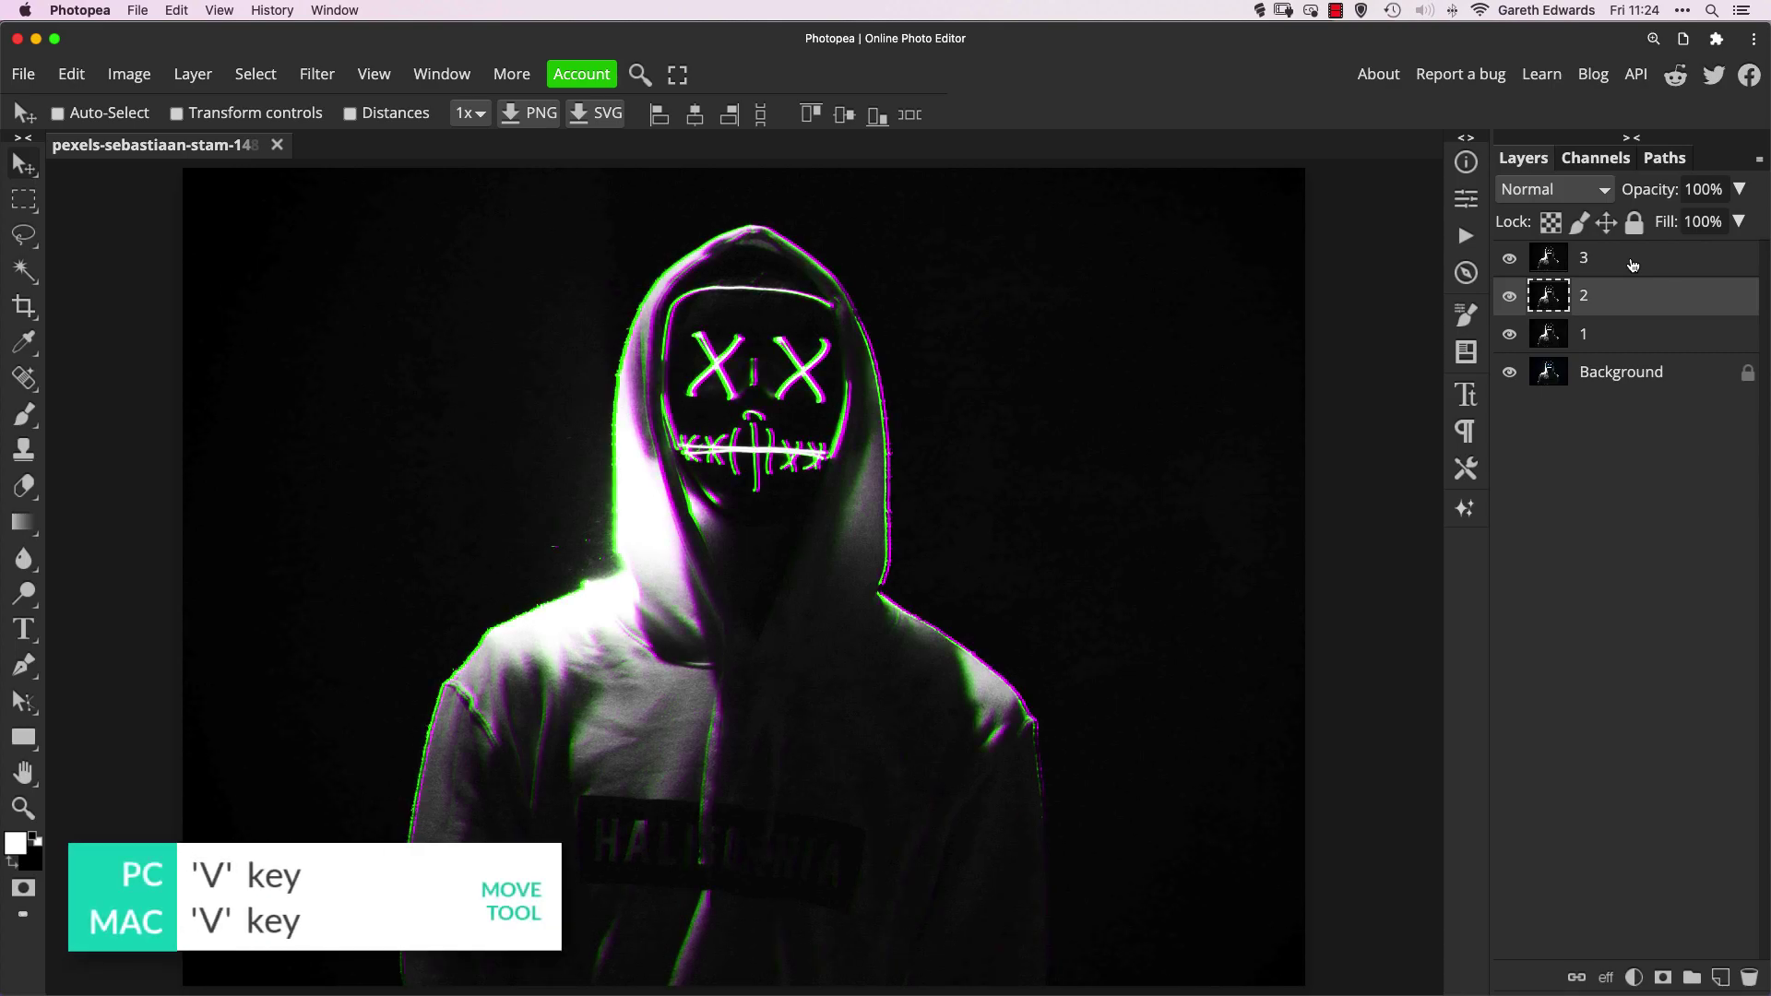
key("Left")
key("Left")
key("Left")
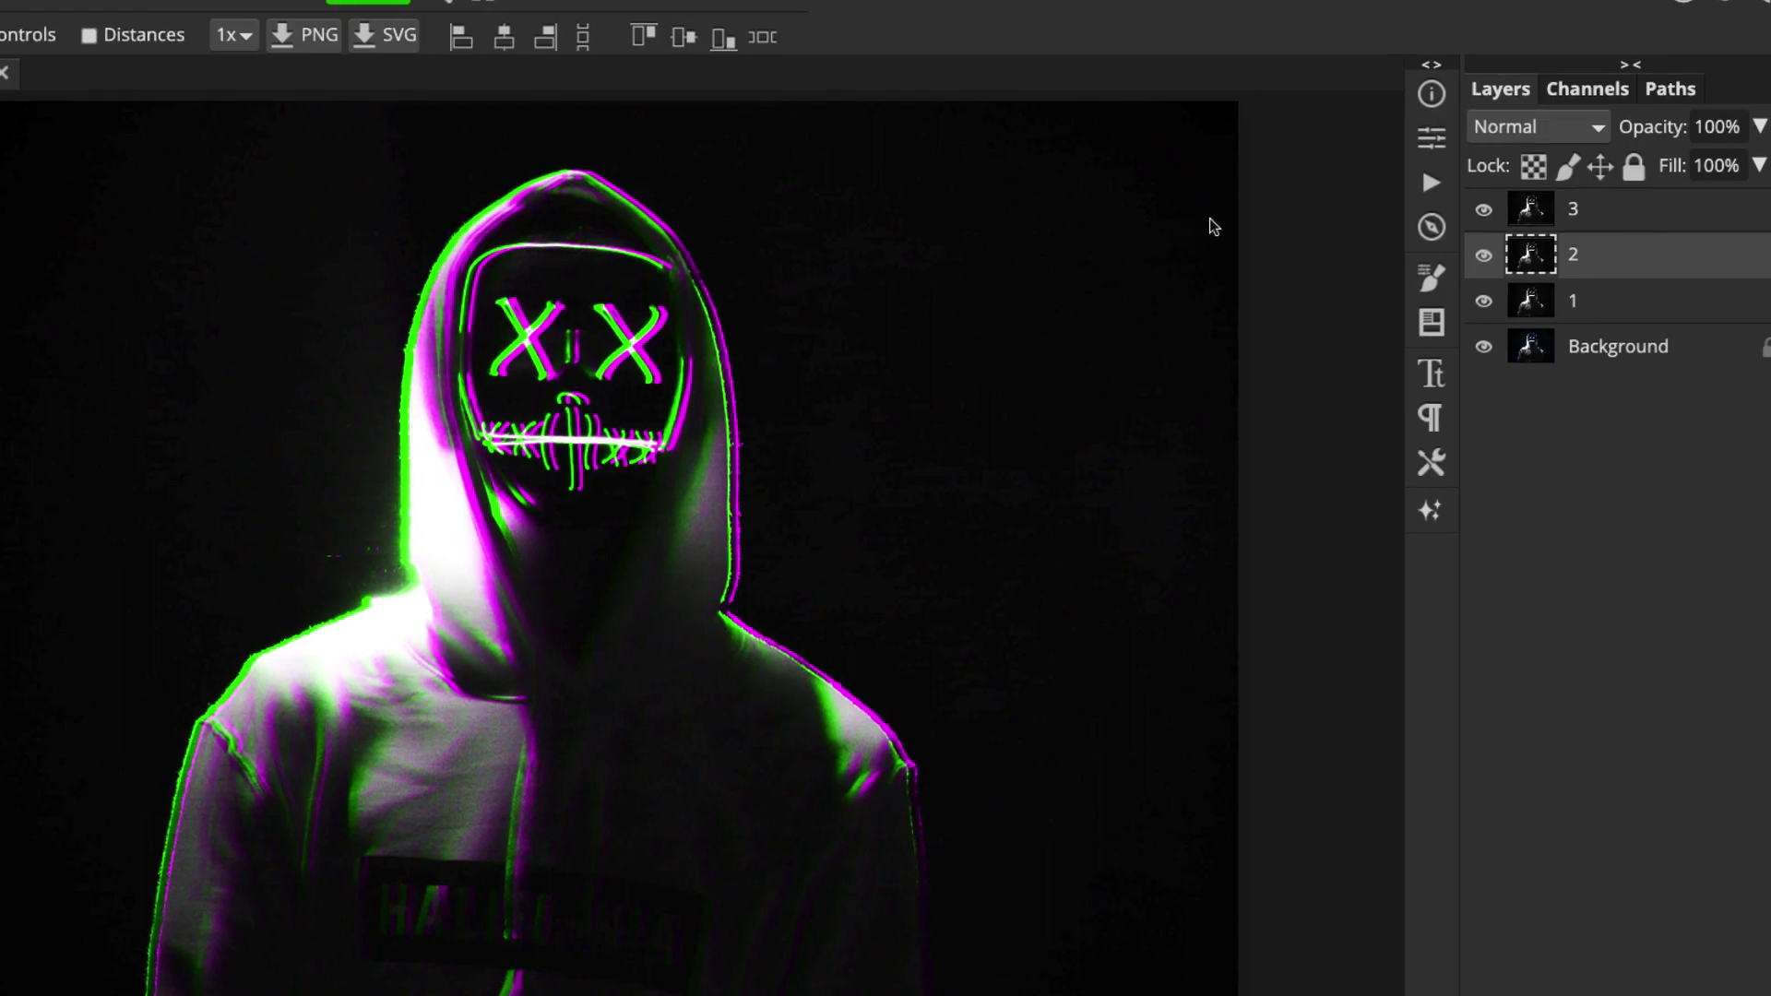
left_click(1526, 223)
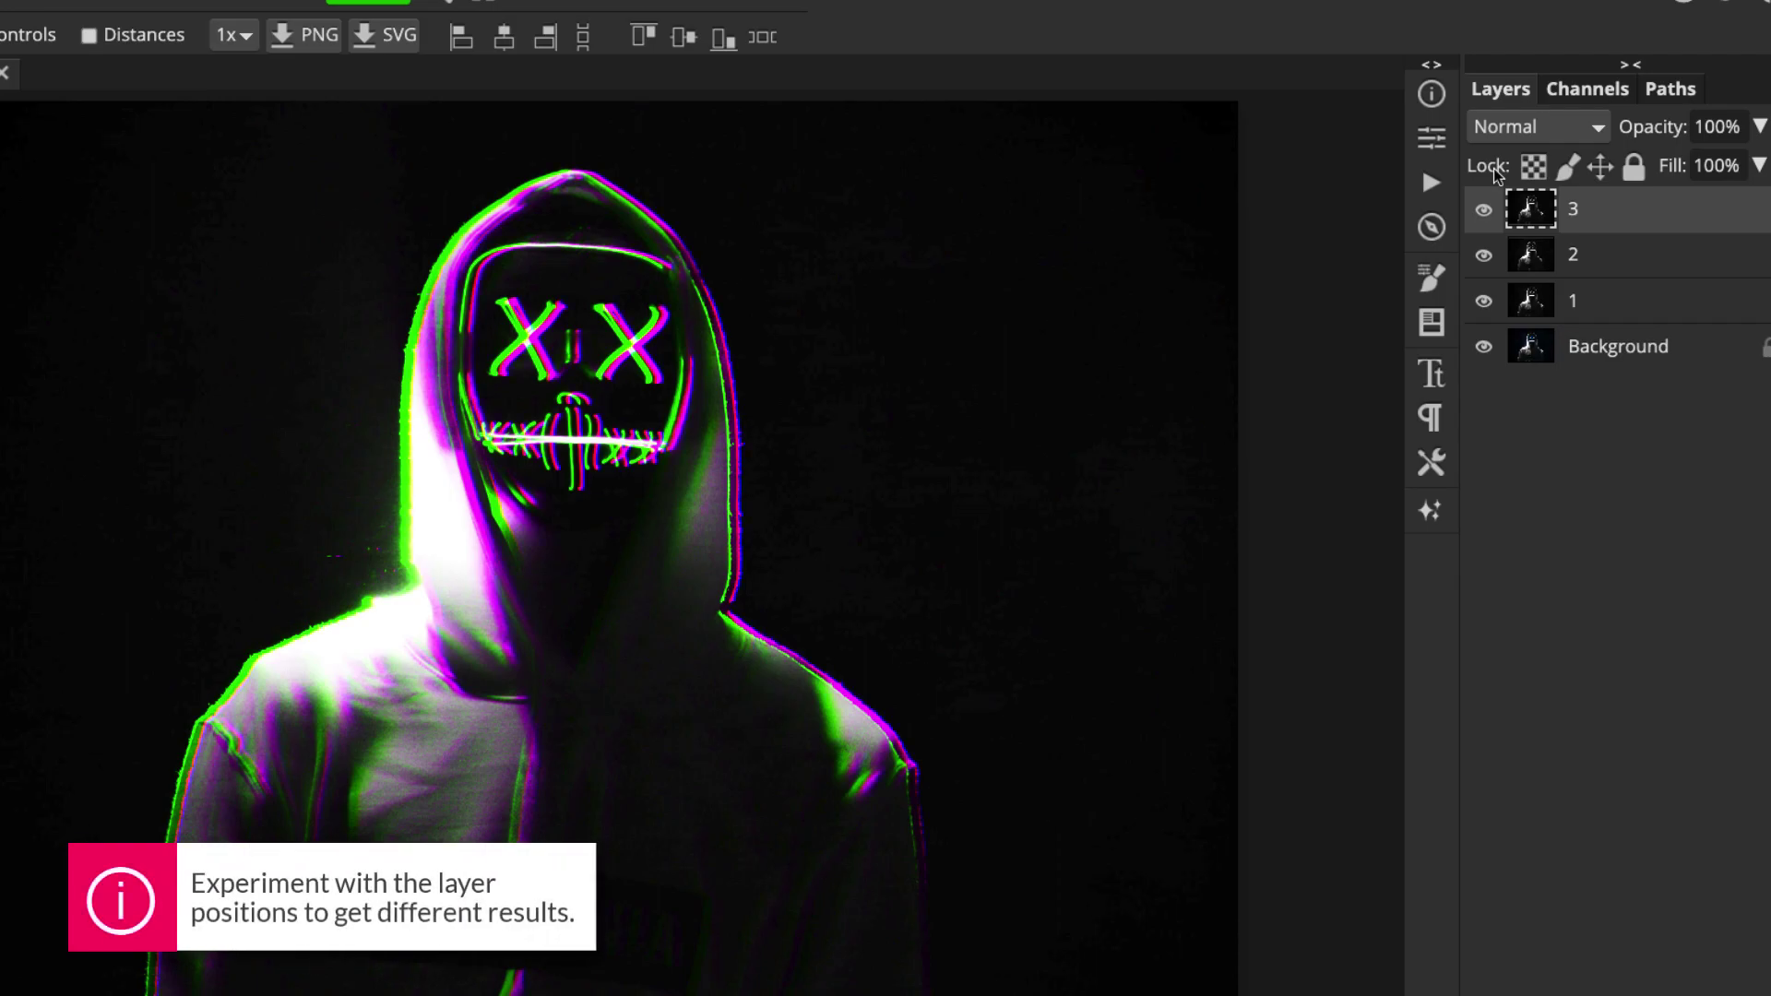
- Adjust layer 3's offset with left and right arrow nudges until the RGB fringes separate
key("Right")
key("Right")
key("Right")
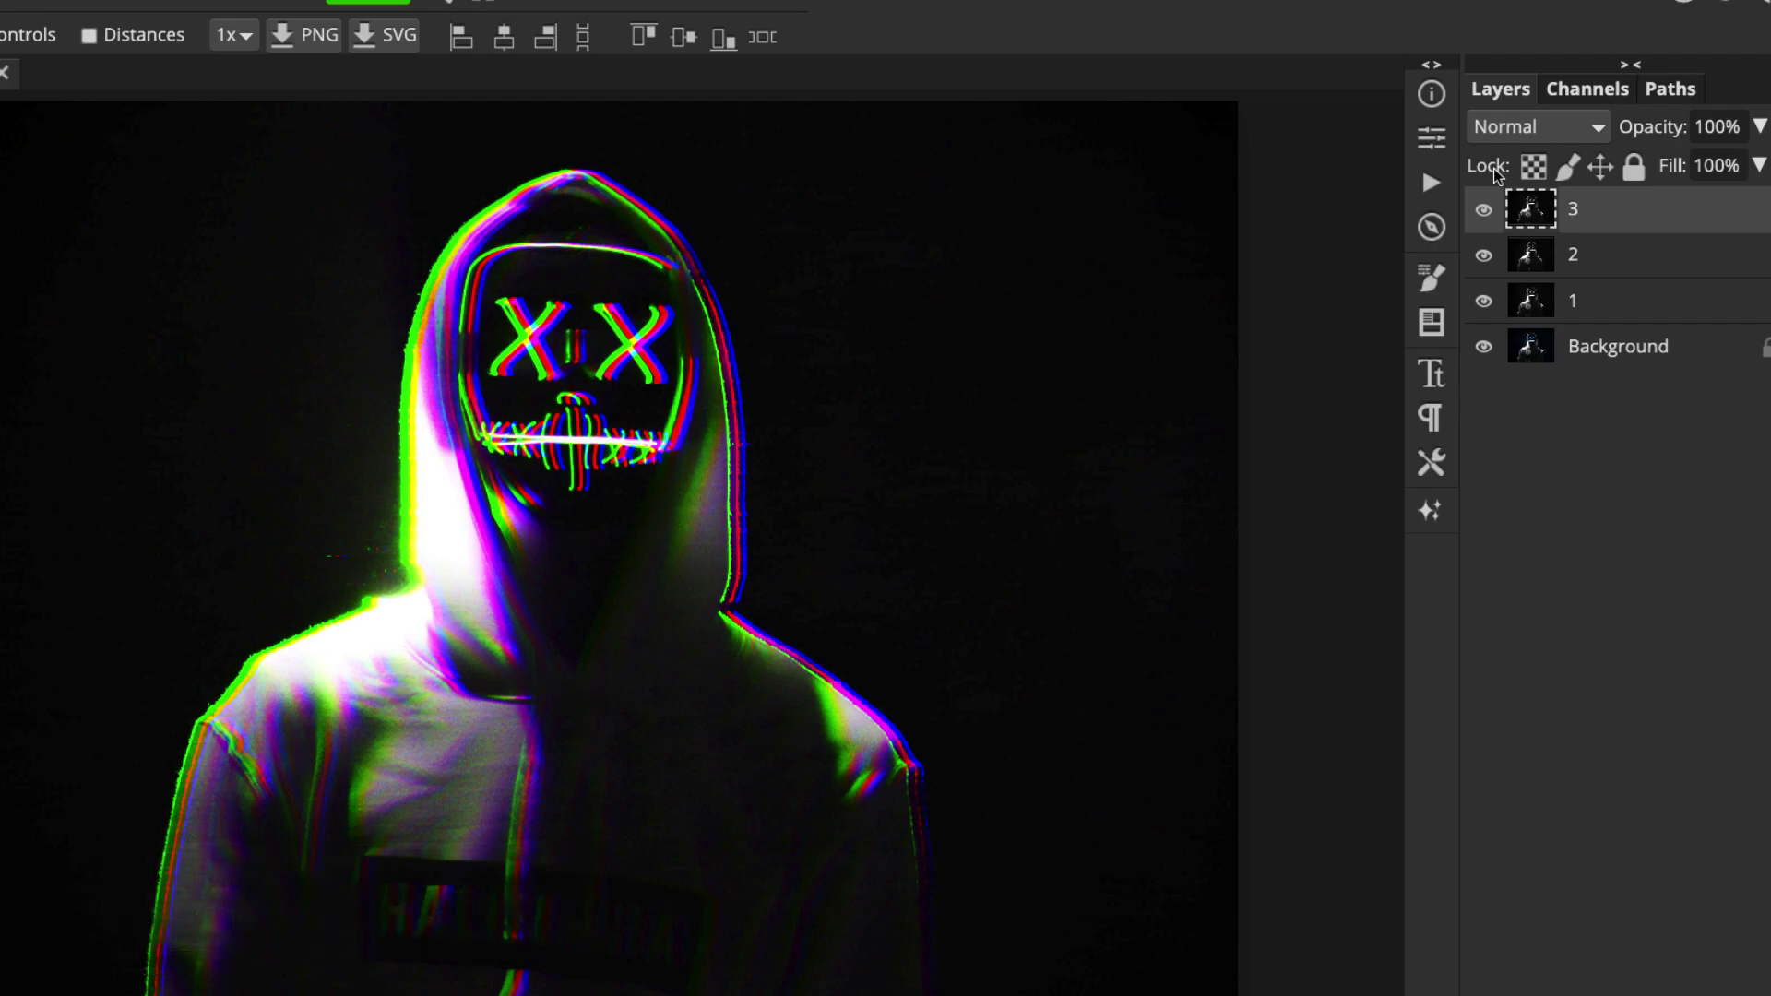
key("Left")
key("Left")
key("Left")
key("Right")
key("Right")
key("Right")
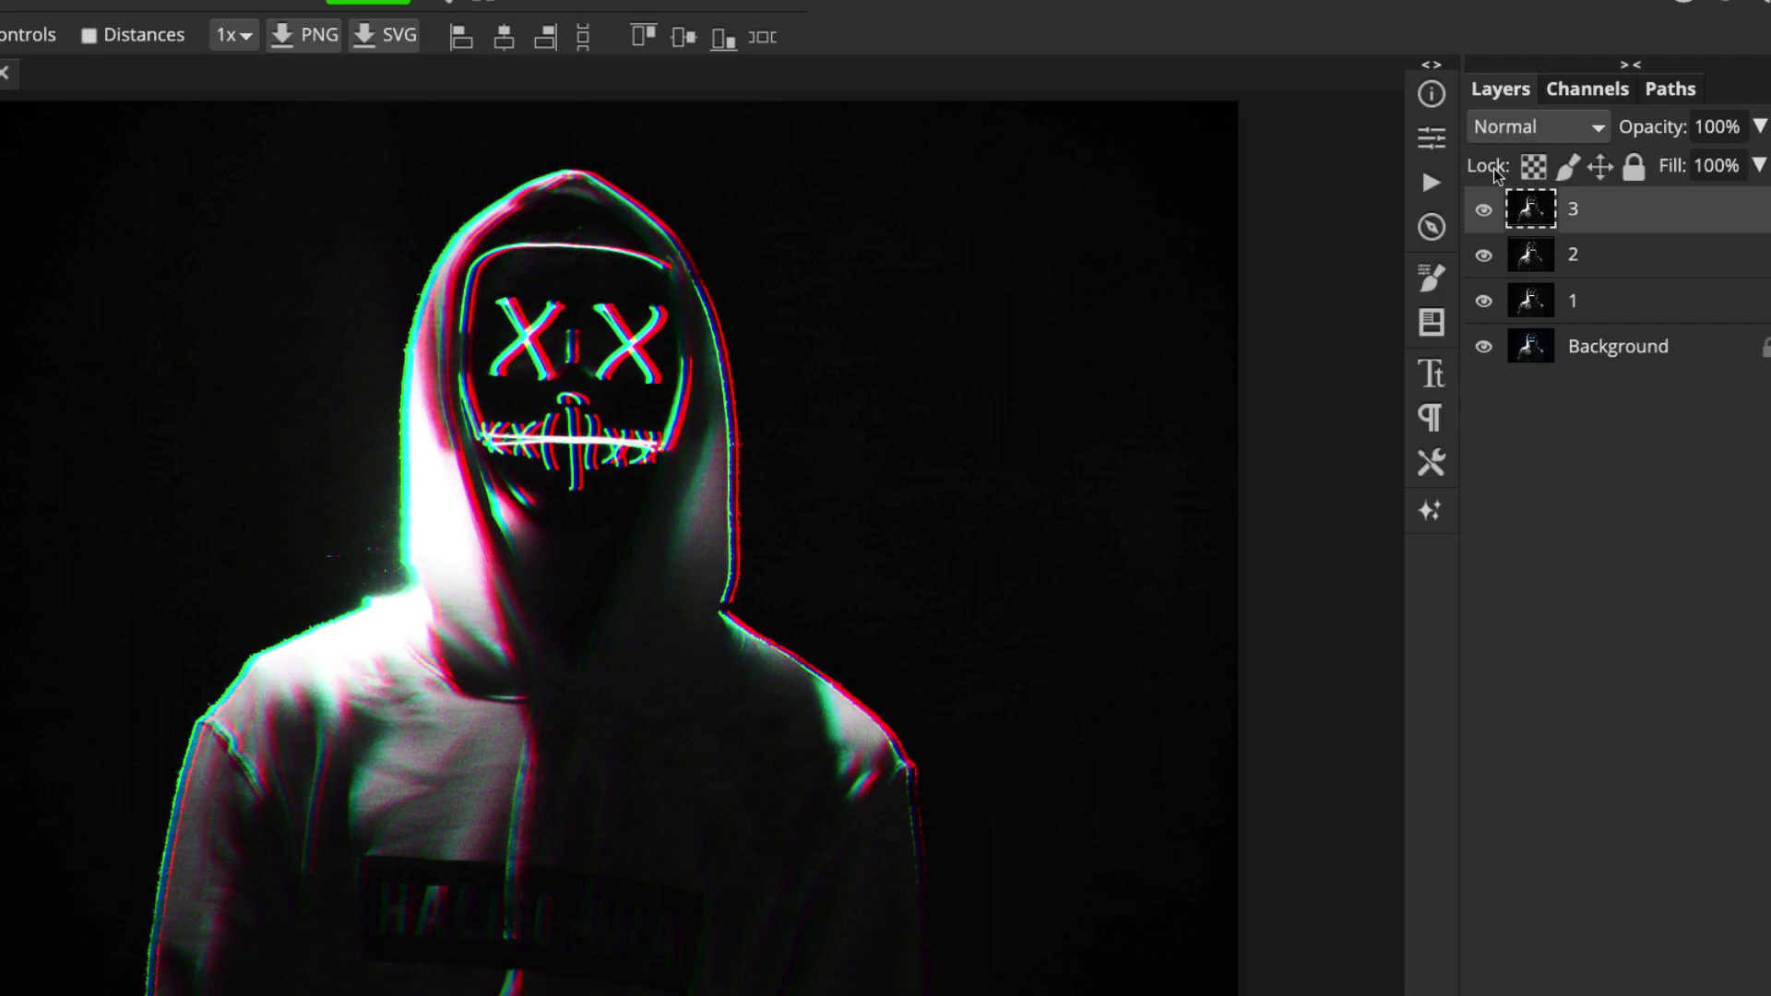
key("Left")
key("Left")
key("Left")
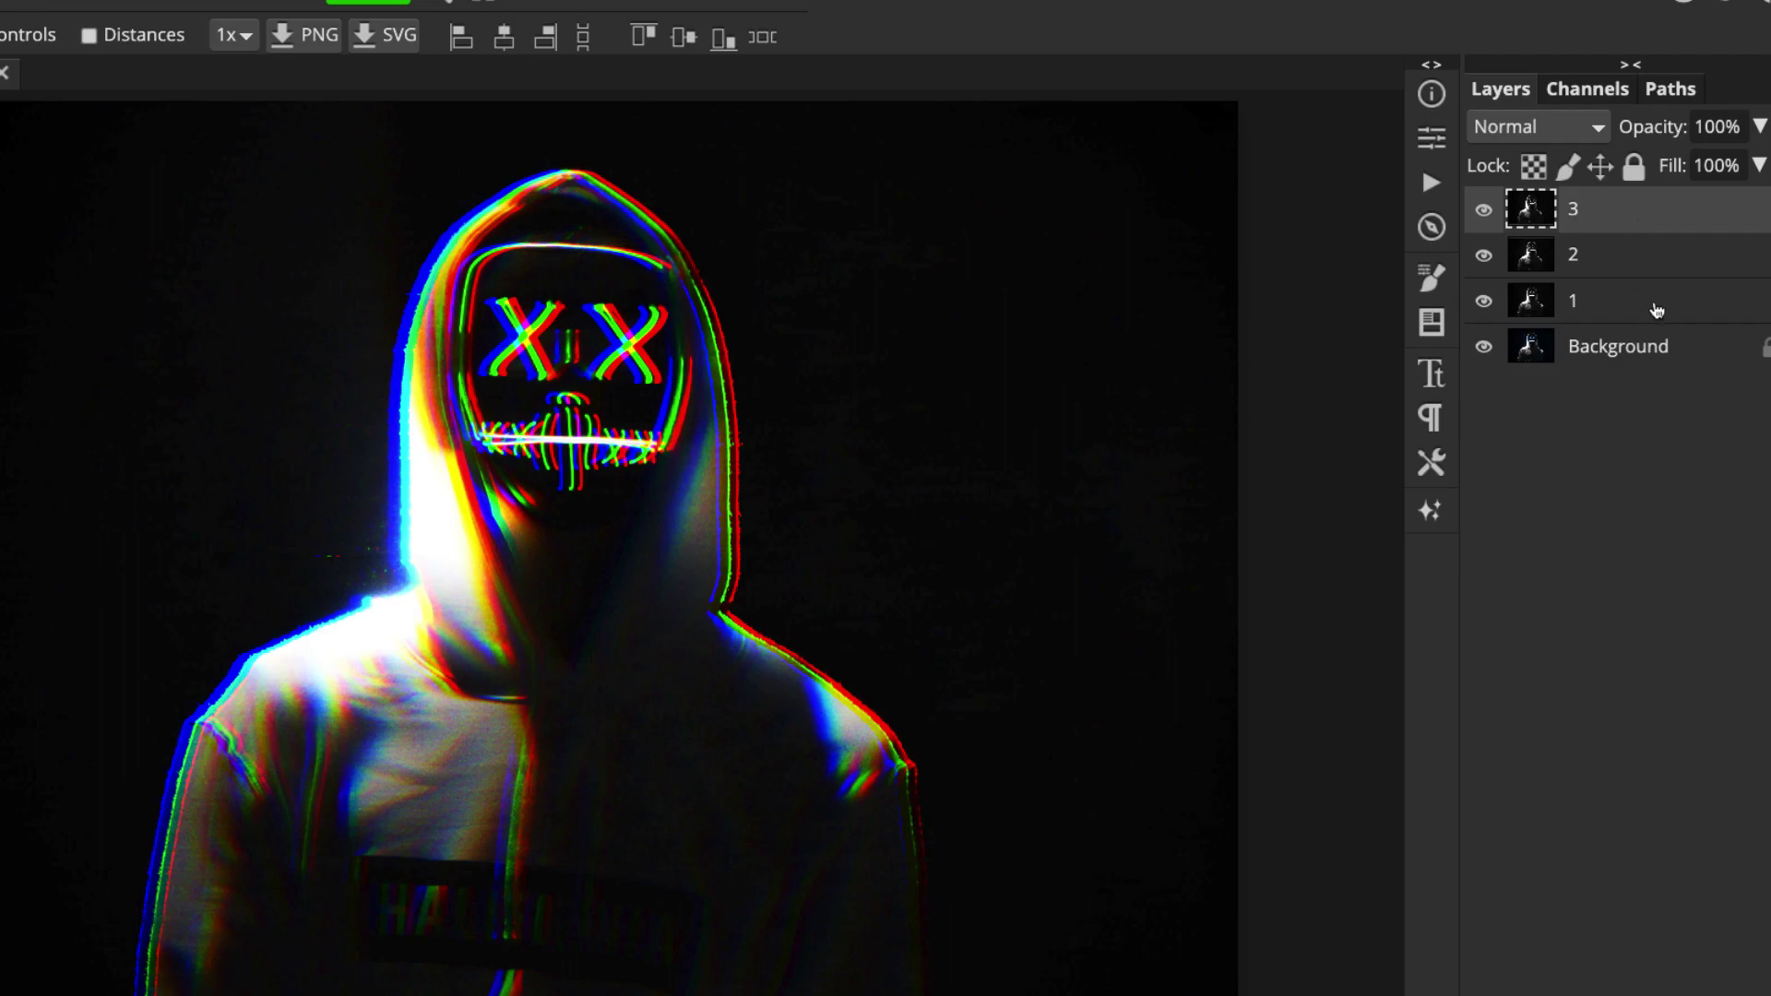
- Group layers 1, 2 and 3 into a folder named Layers
left_click(1653, 307, "shift")
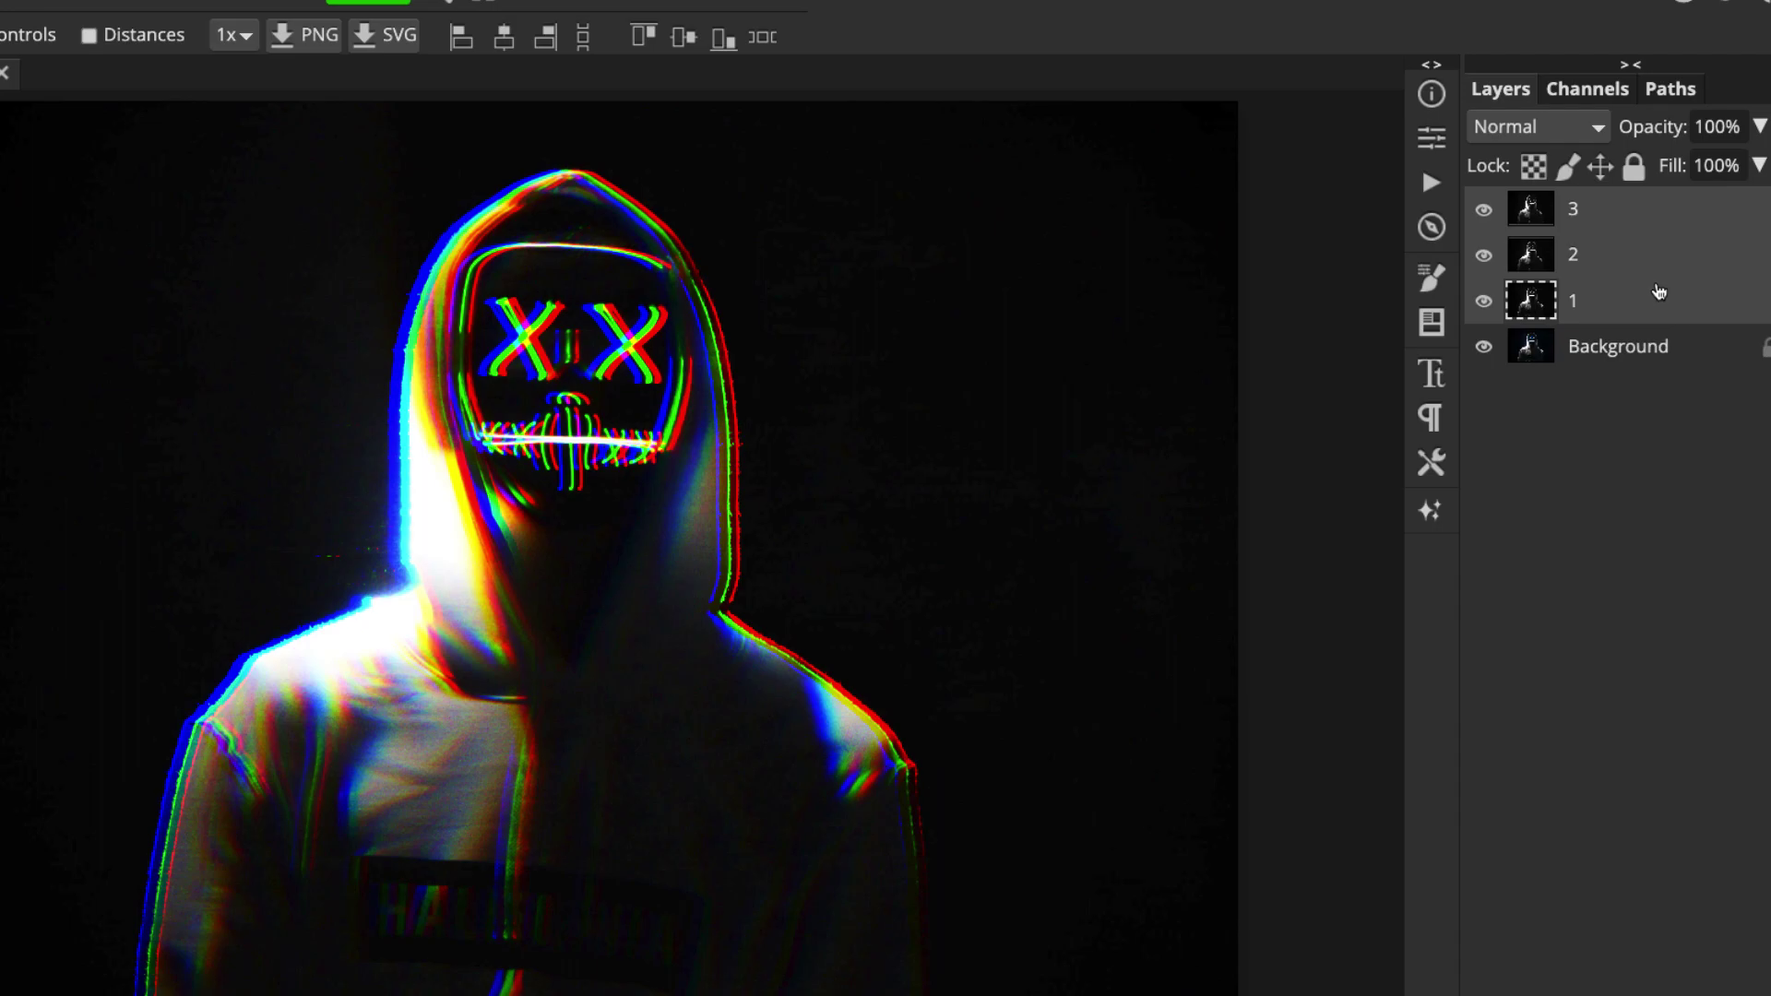
key("ctrl+g")
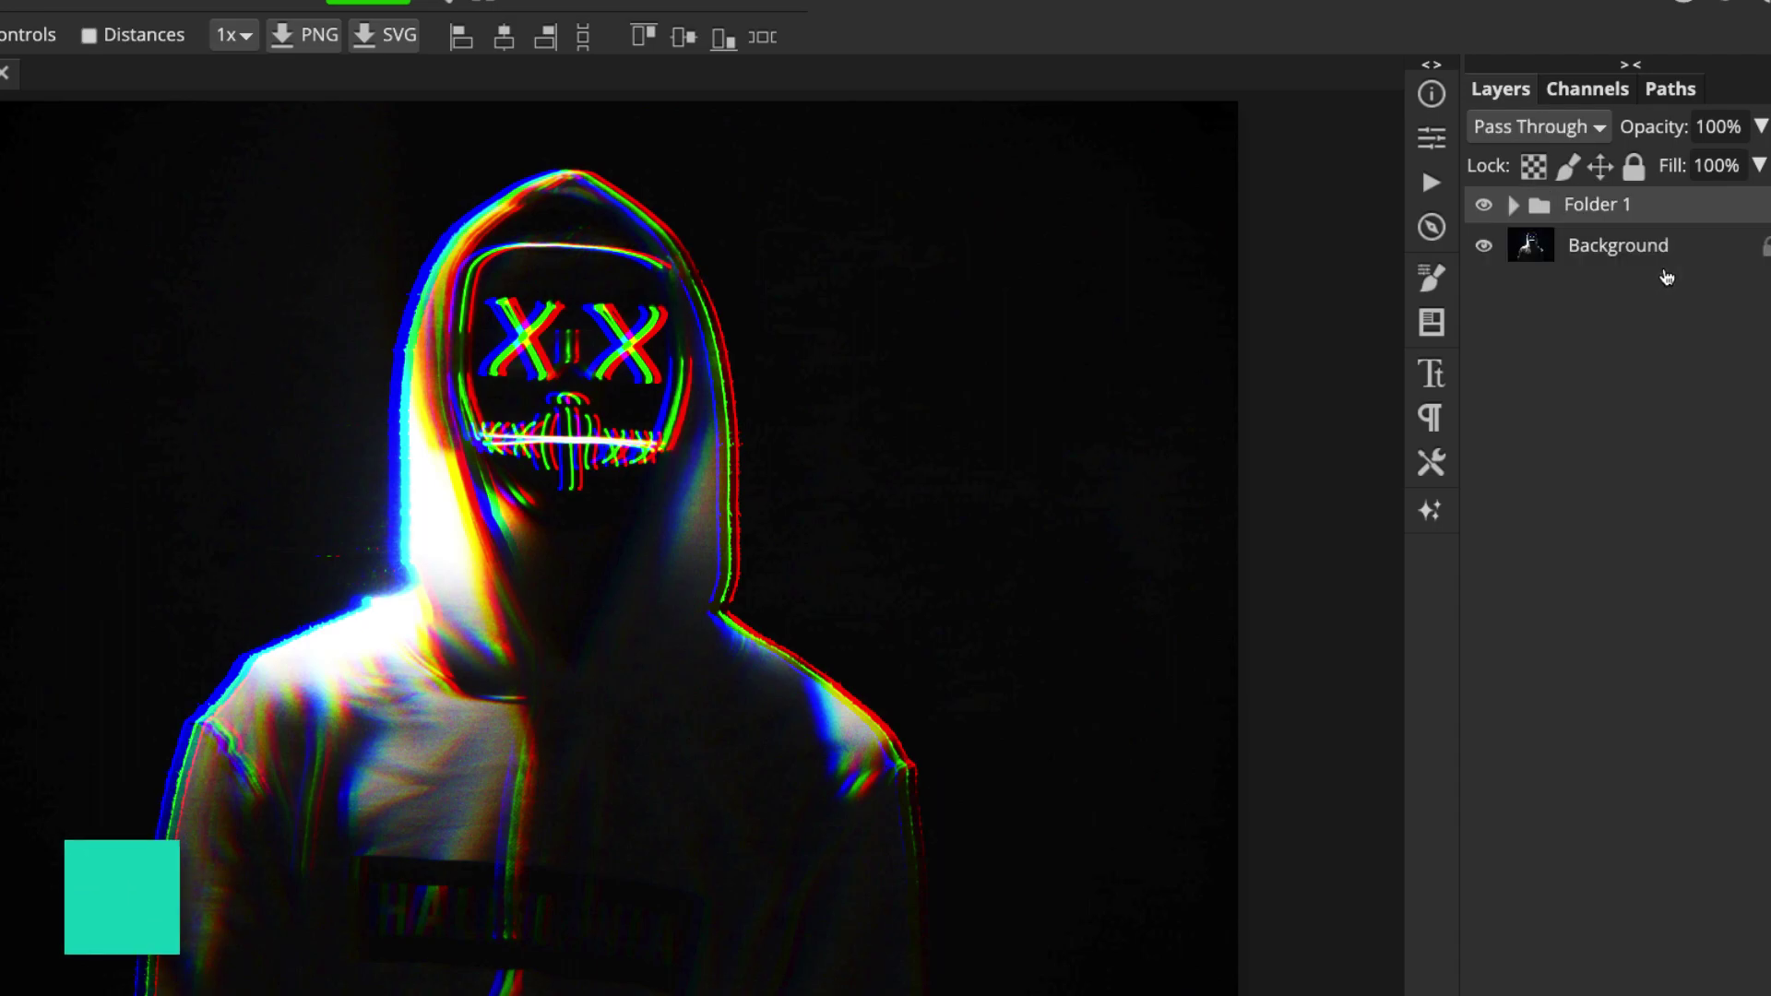
double_click(1593, 214)
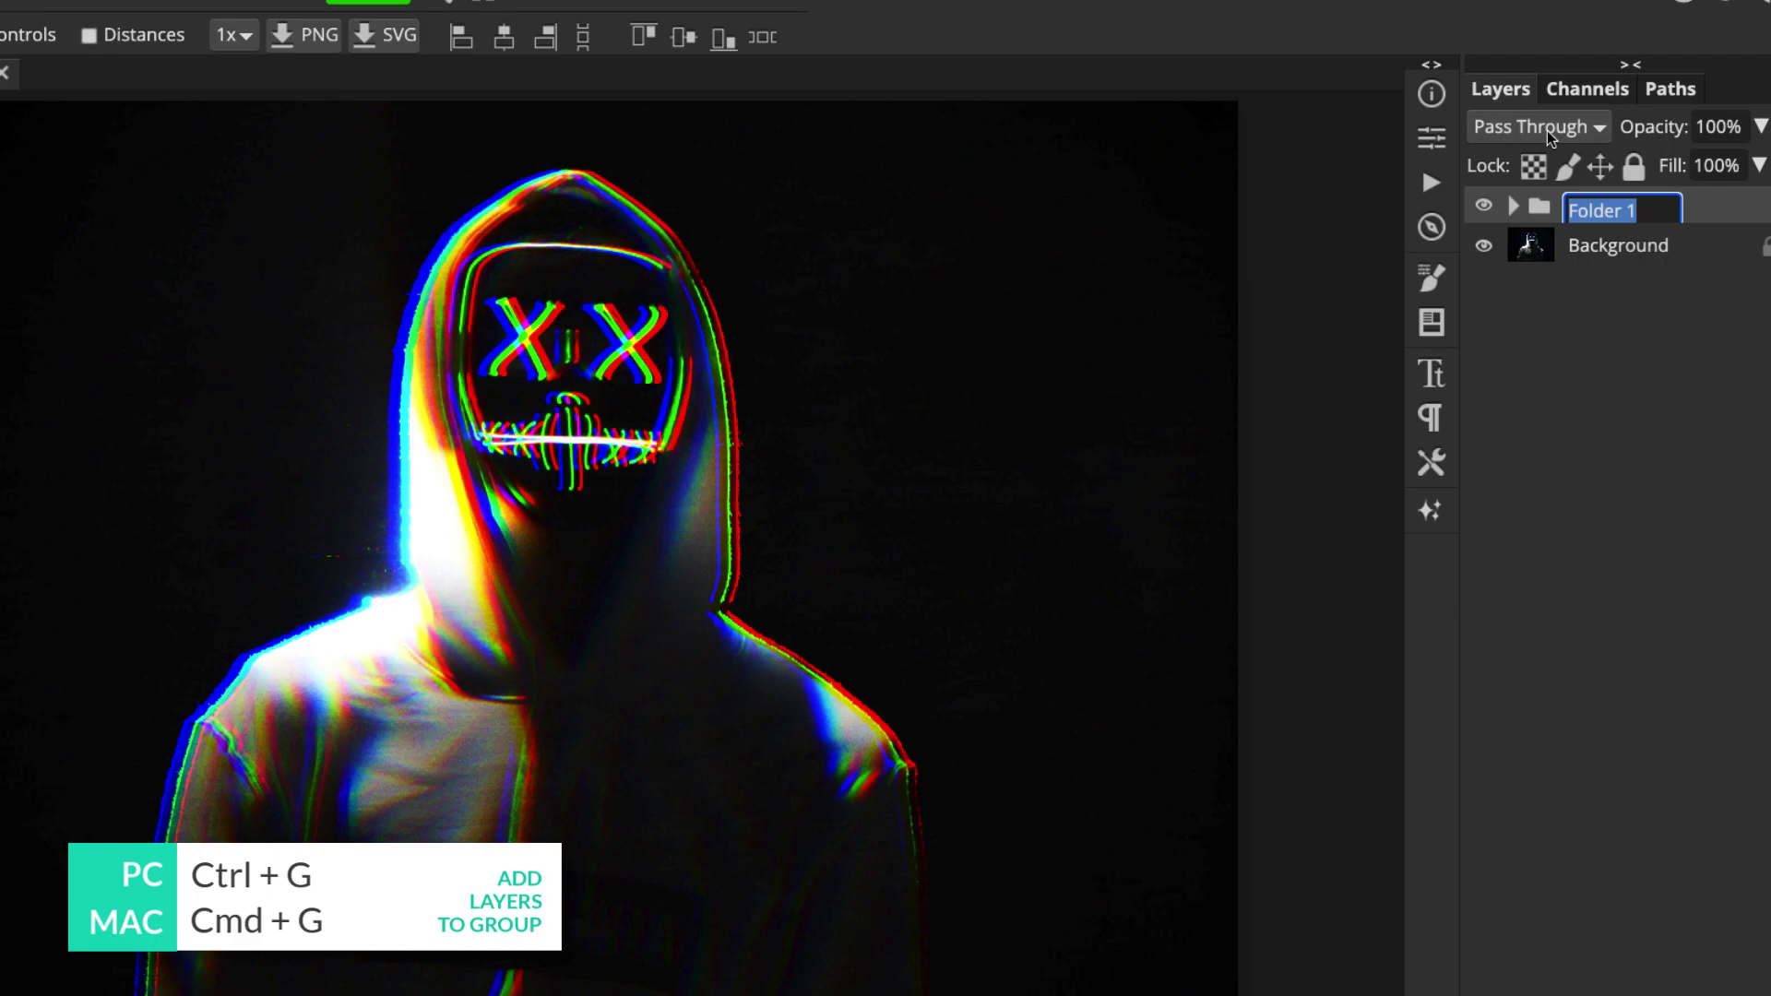
type("Layers")
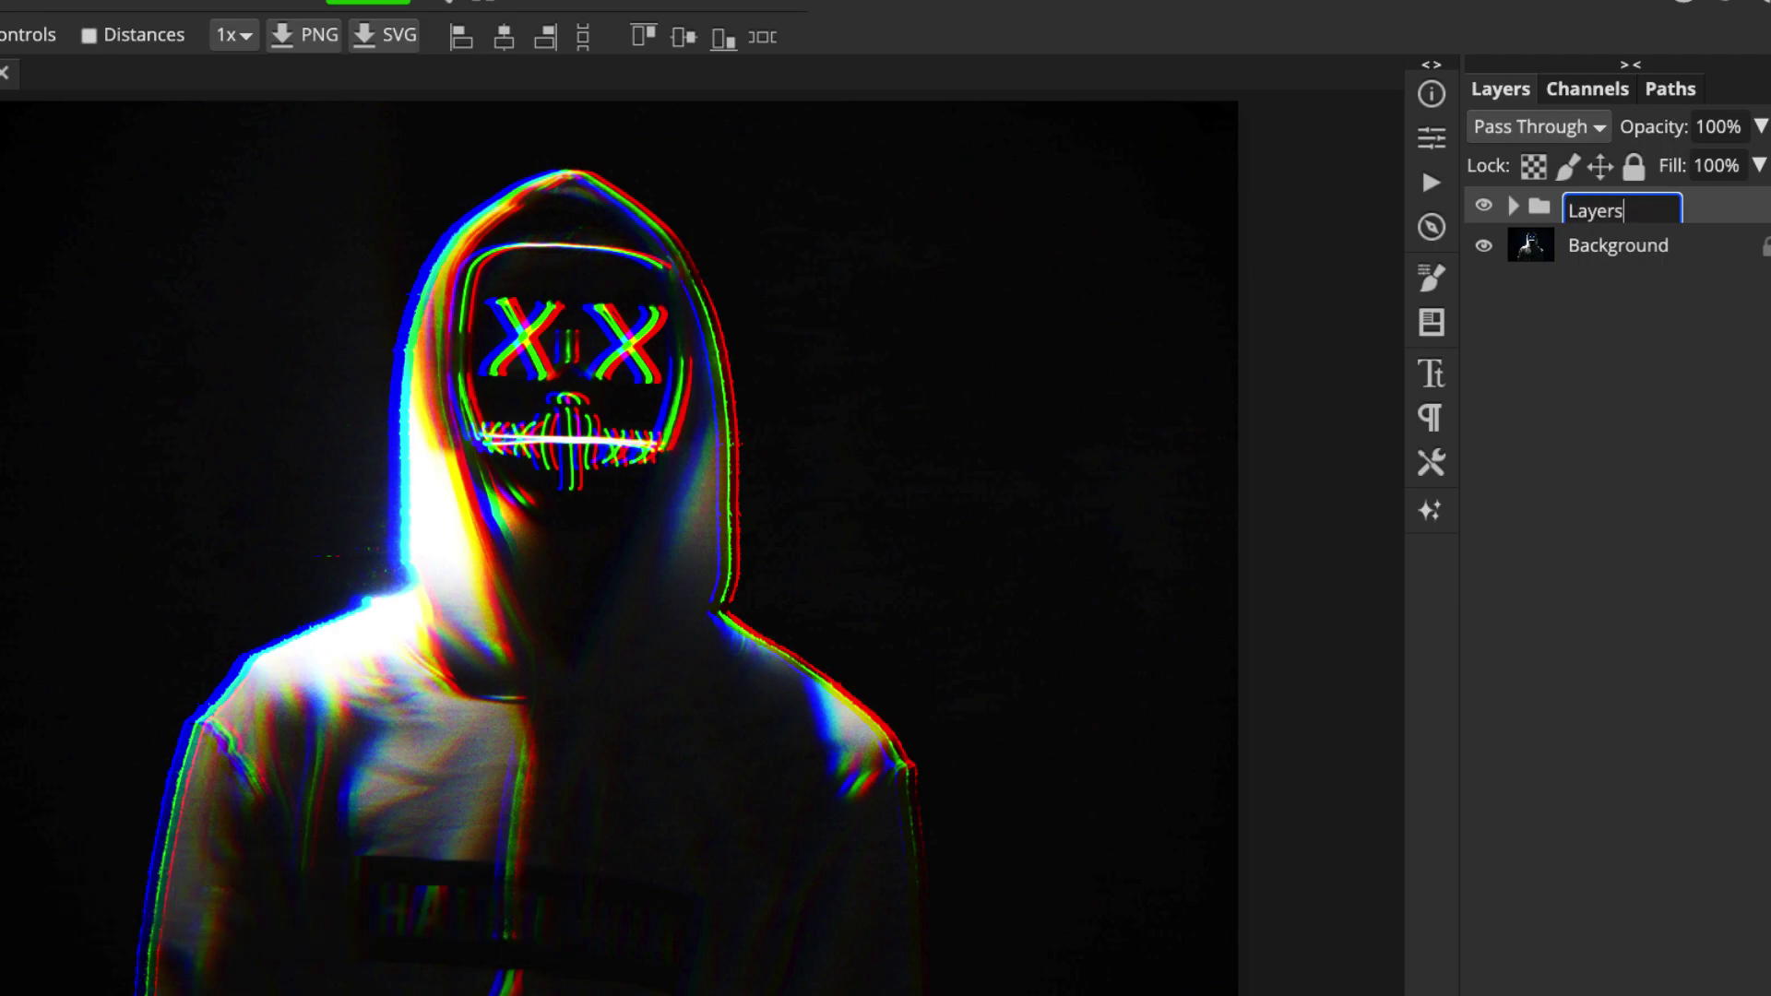
key("Return")
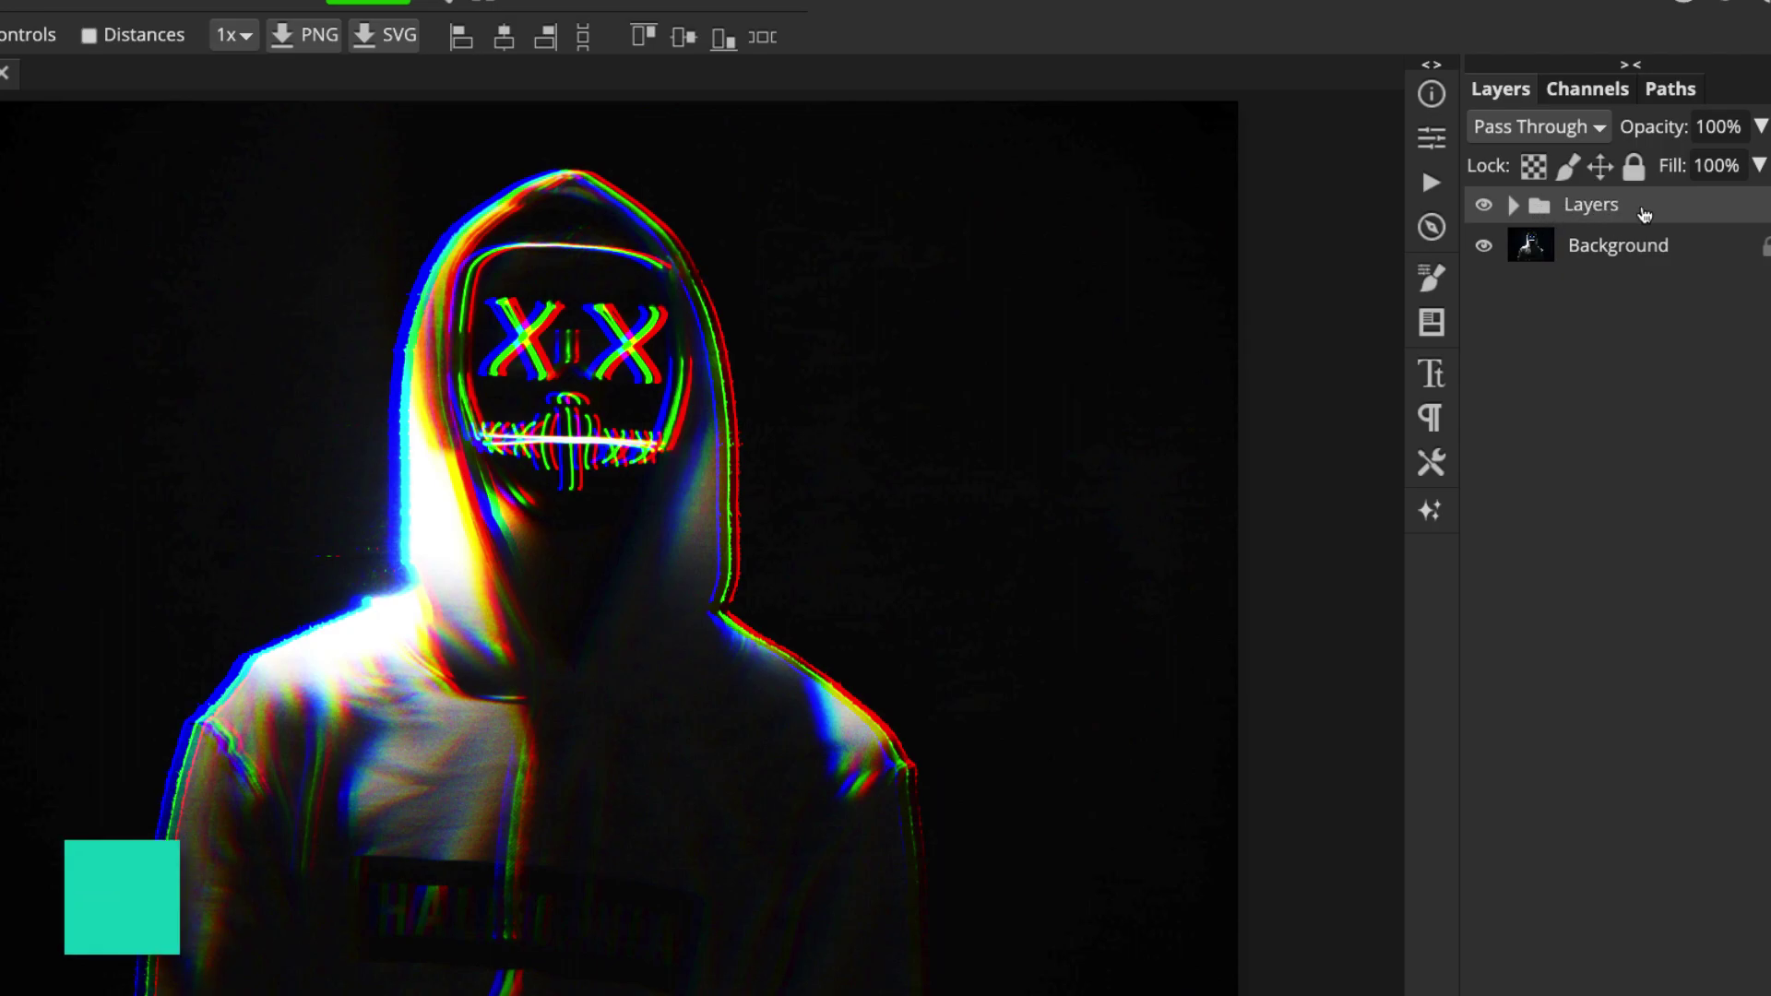
- Duplicate the Layers group, merge the copy into one layer, and name it Merged
key("ctrl+j")
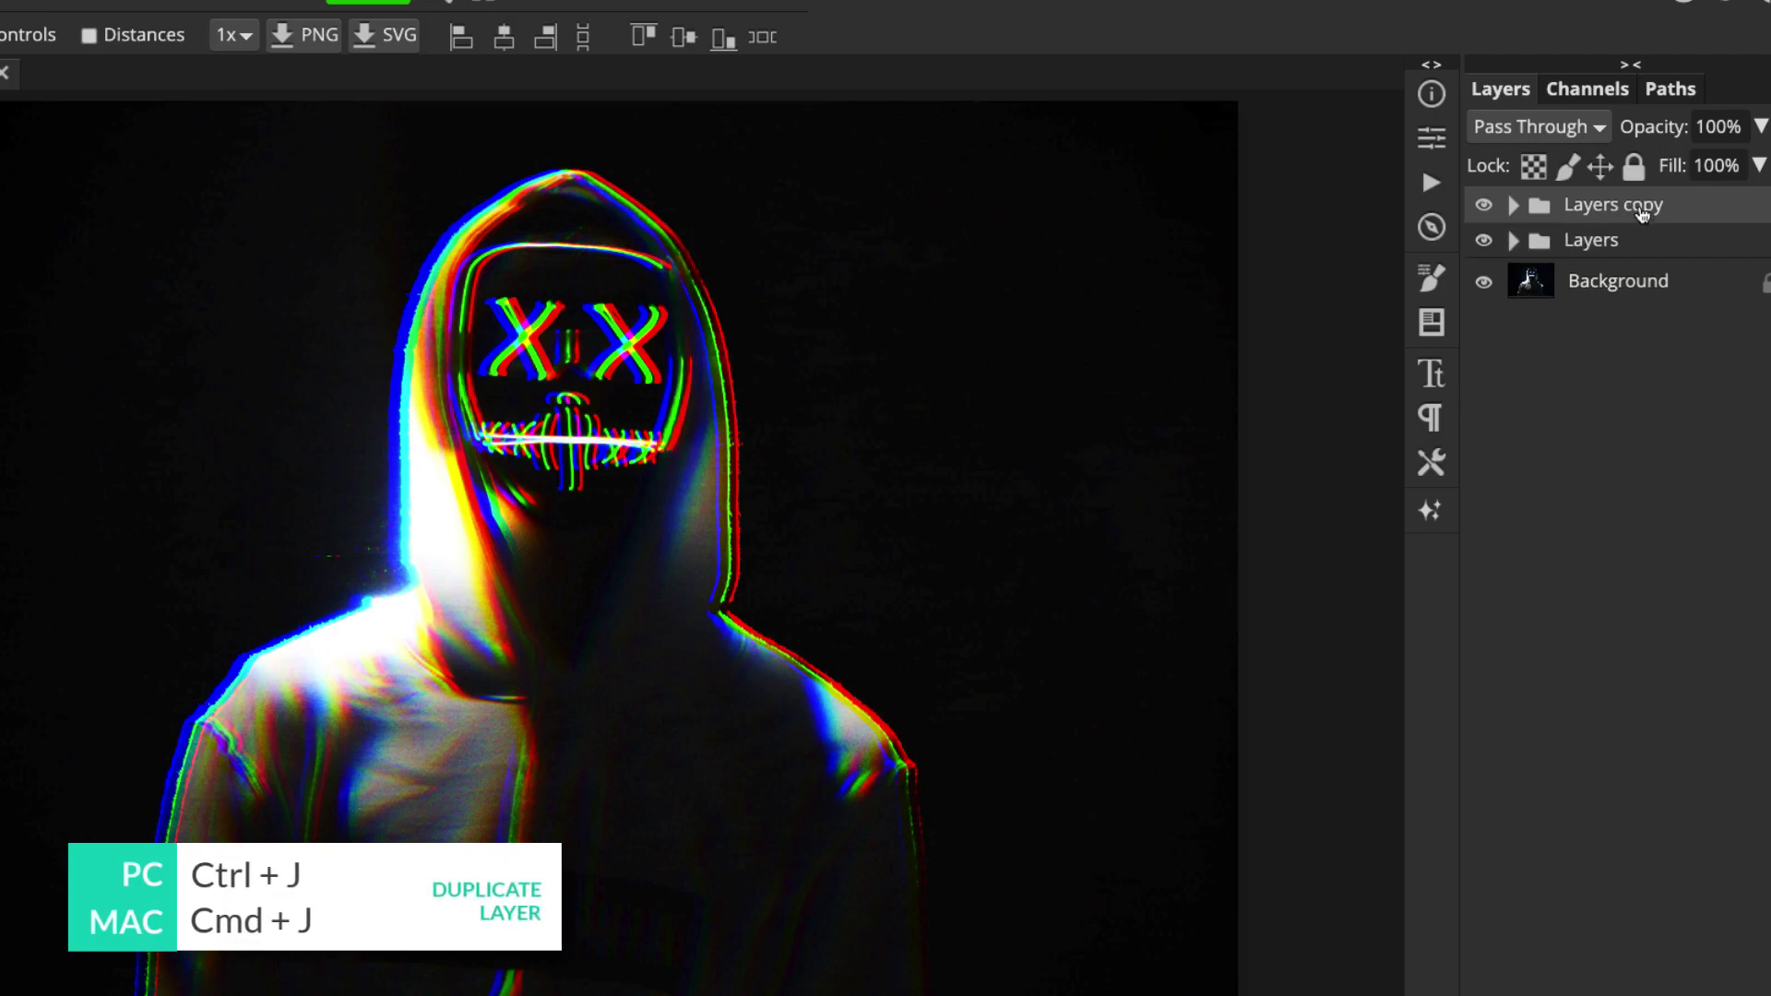
right_click(1694, 210)
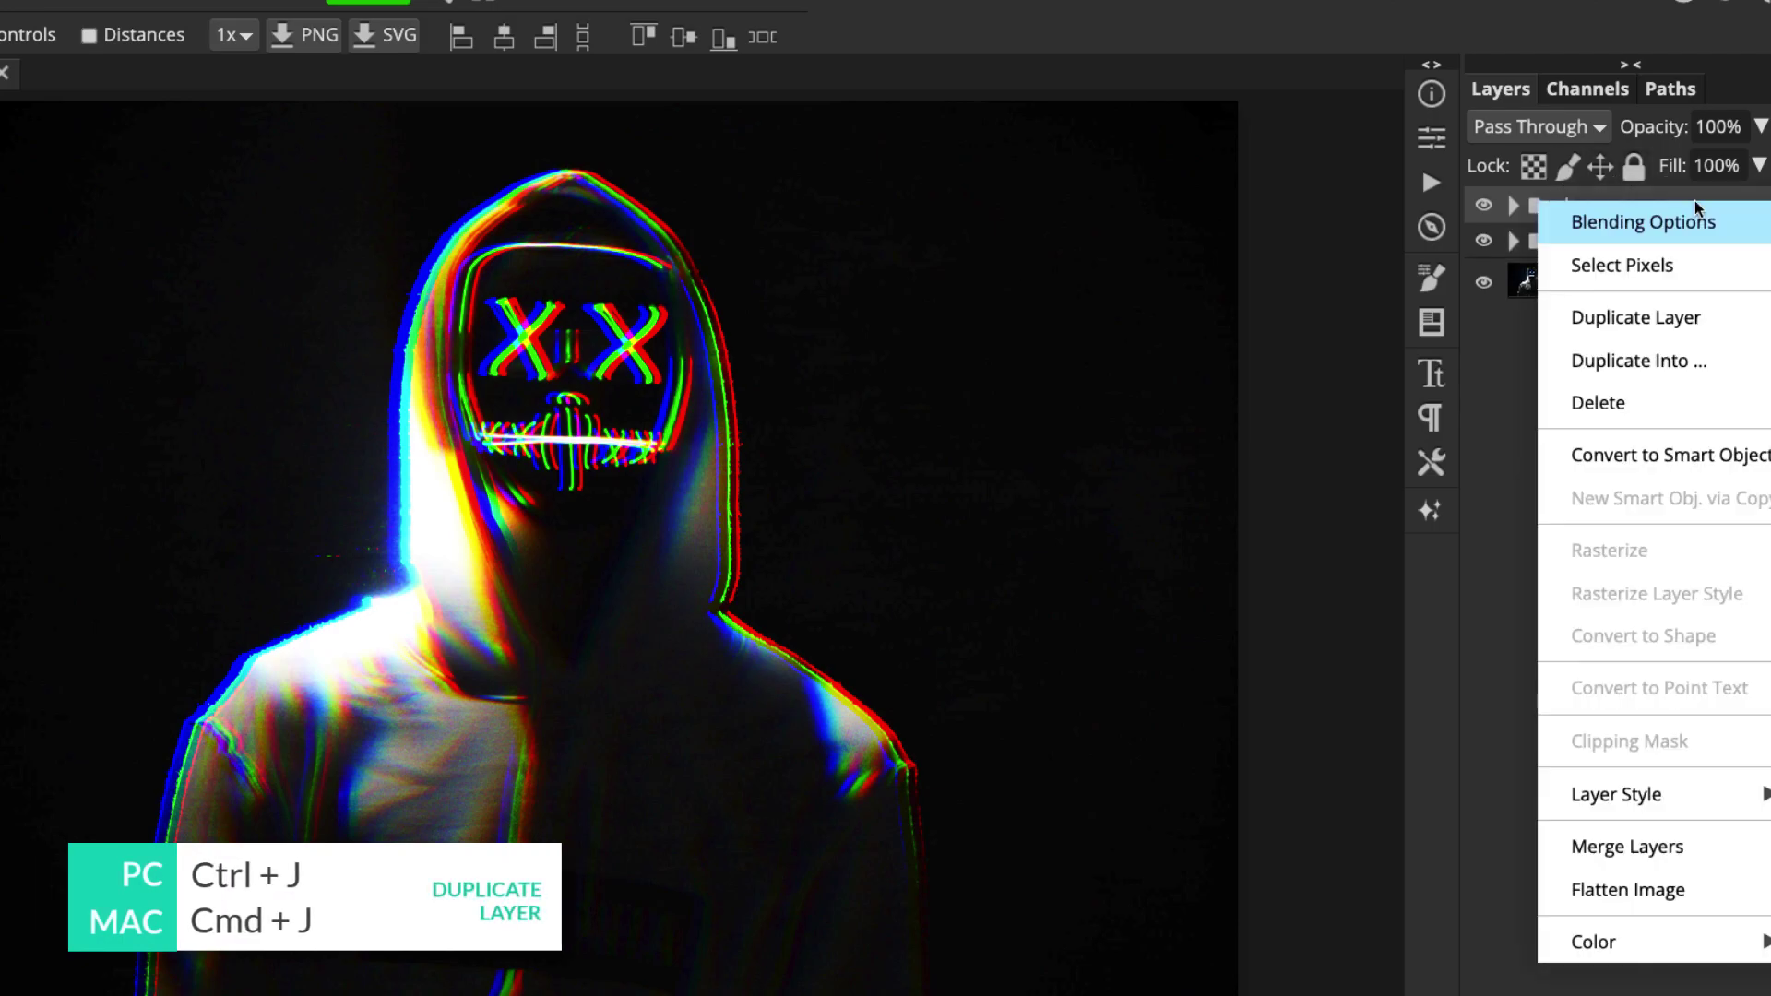
left_click(1630, 847)
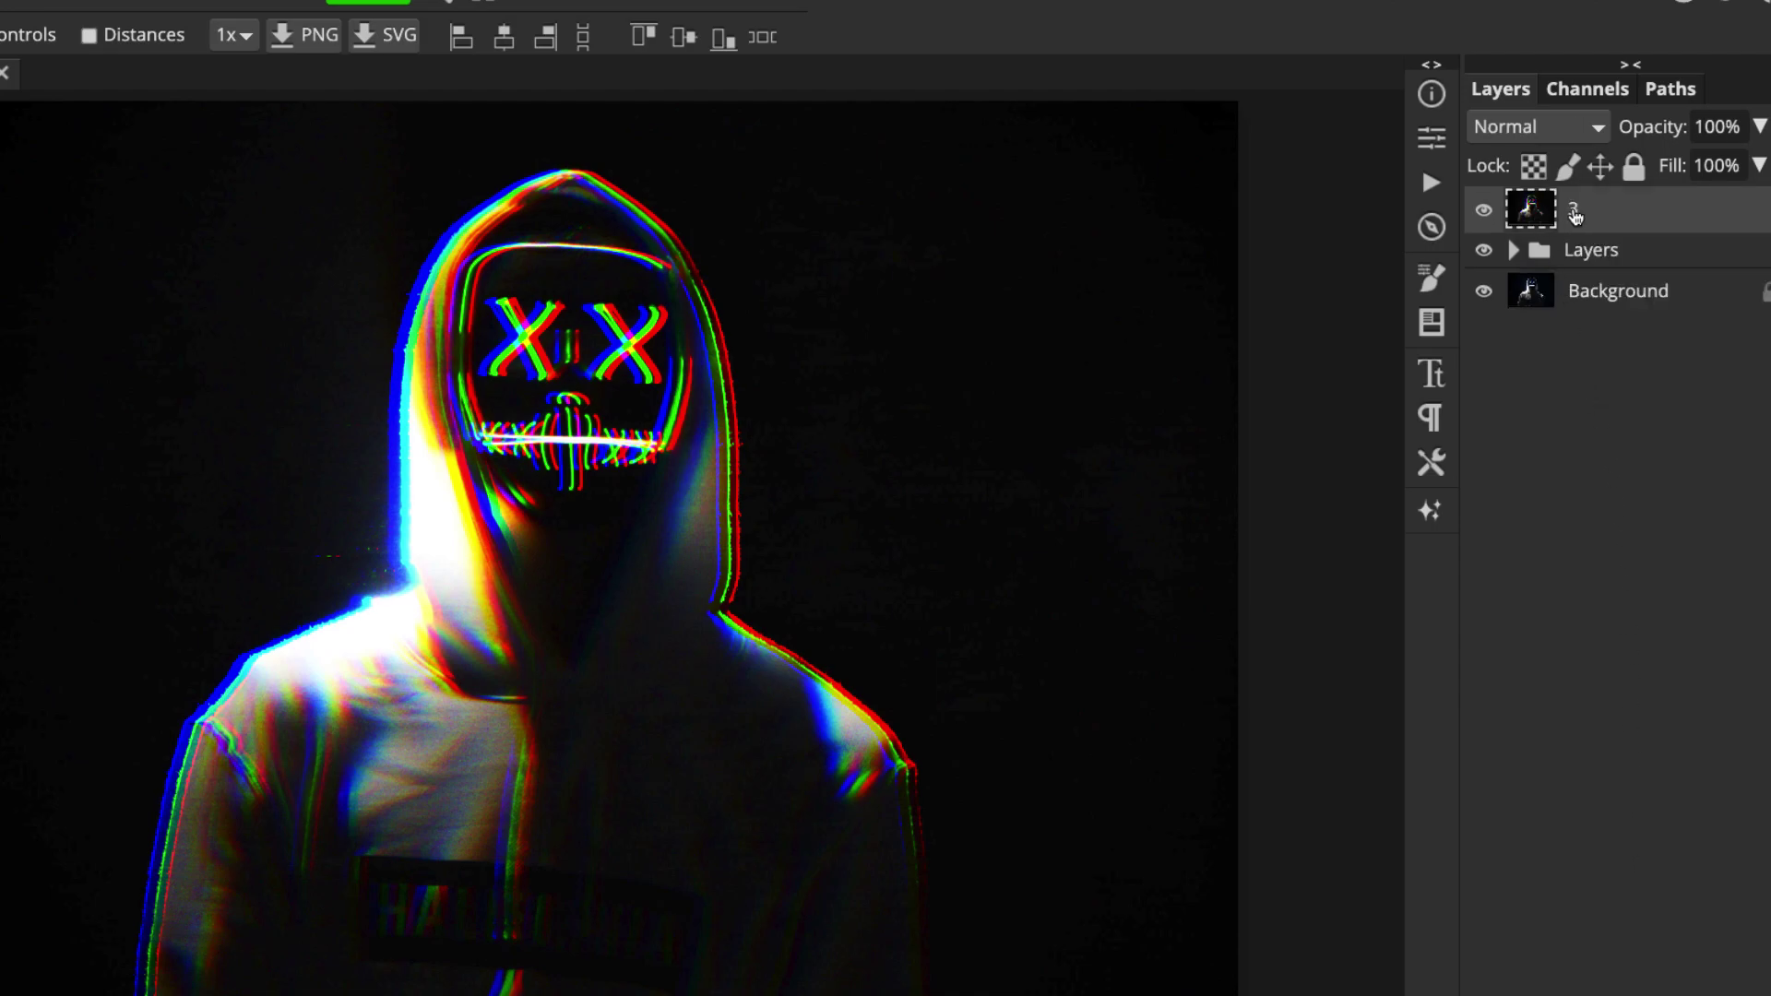
double_click(1576, 213)
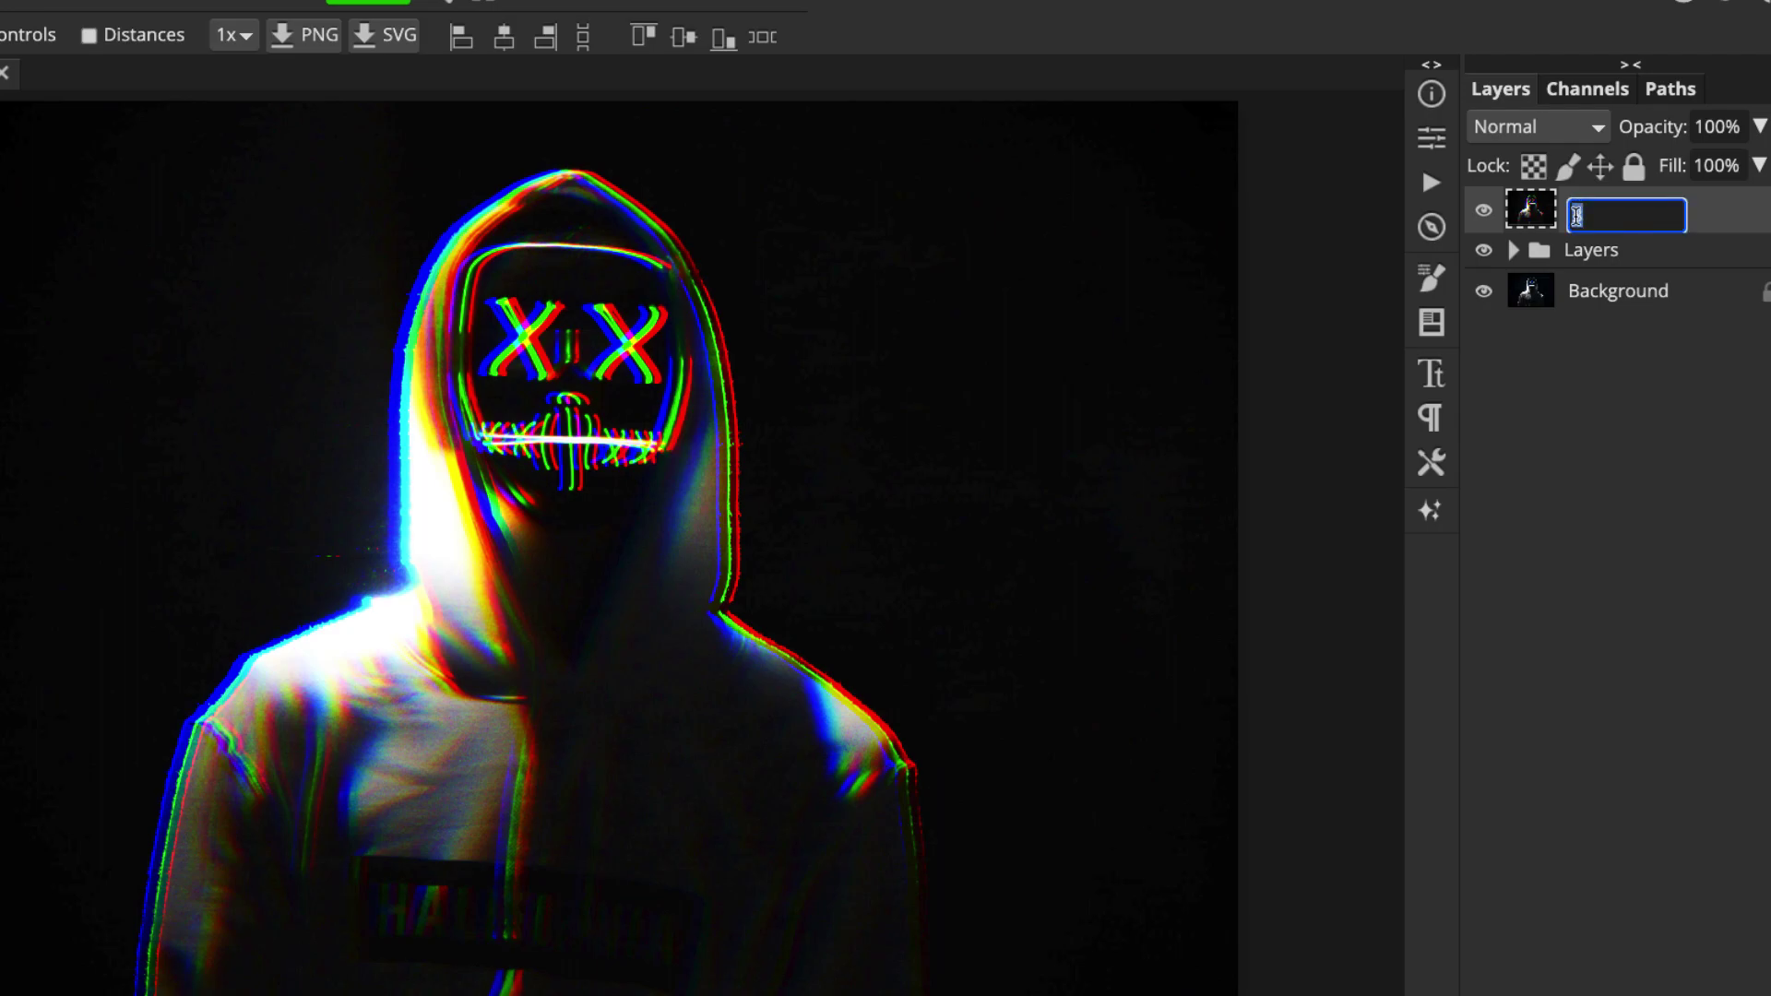
type("Merged")
key("Return")
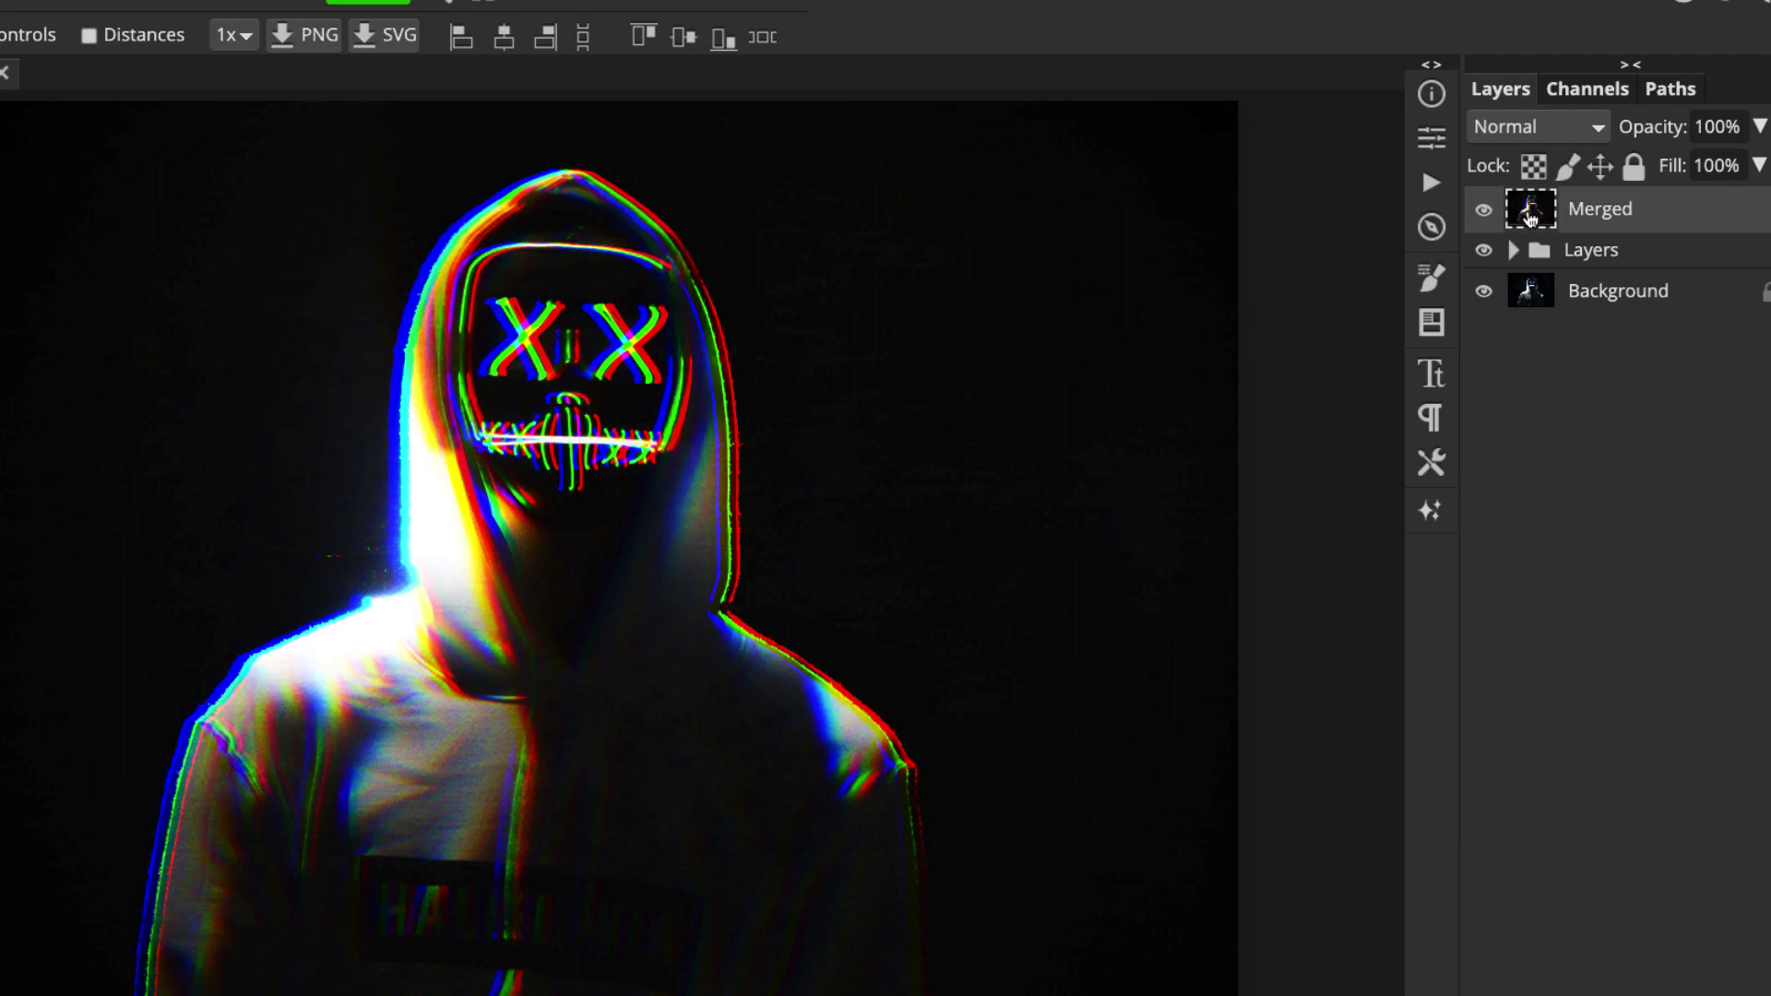
key("m")
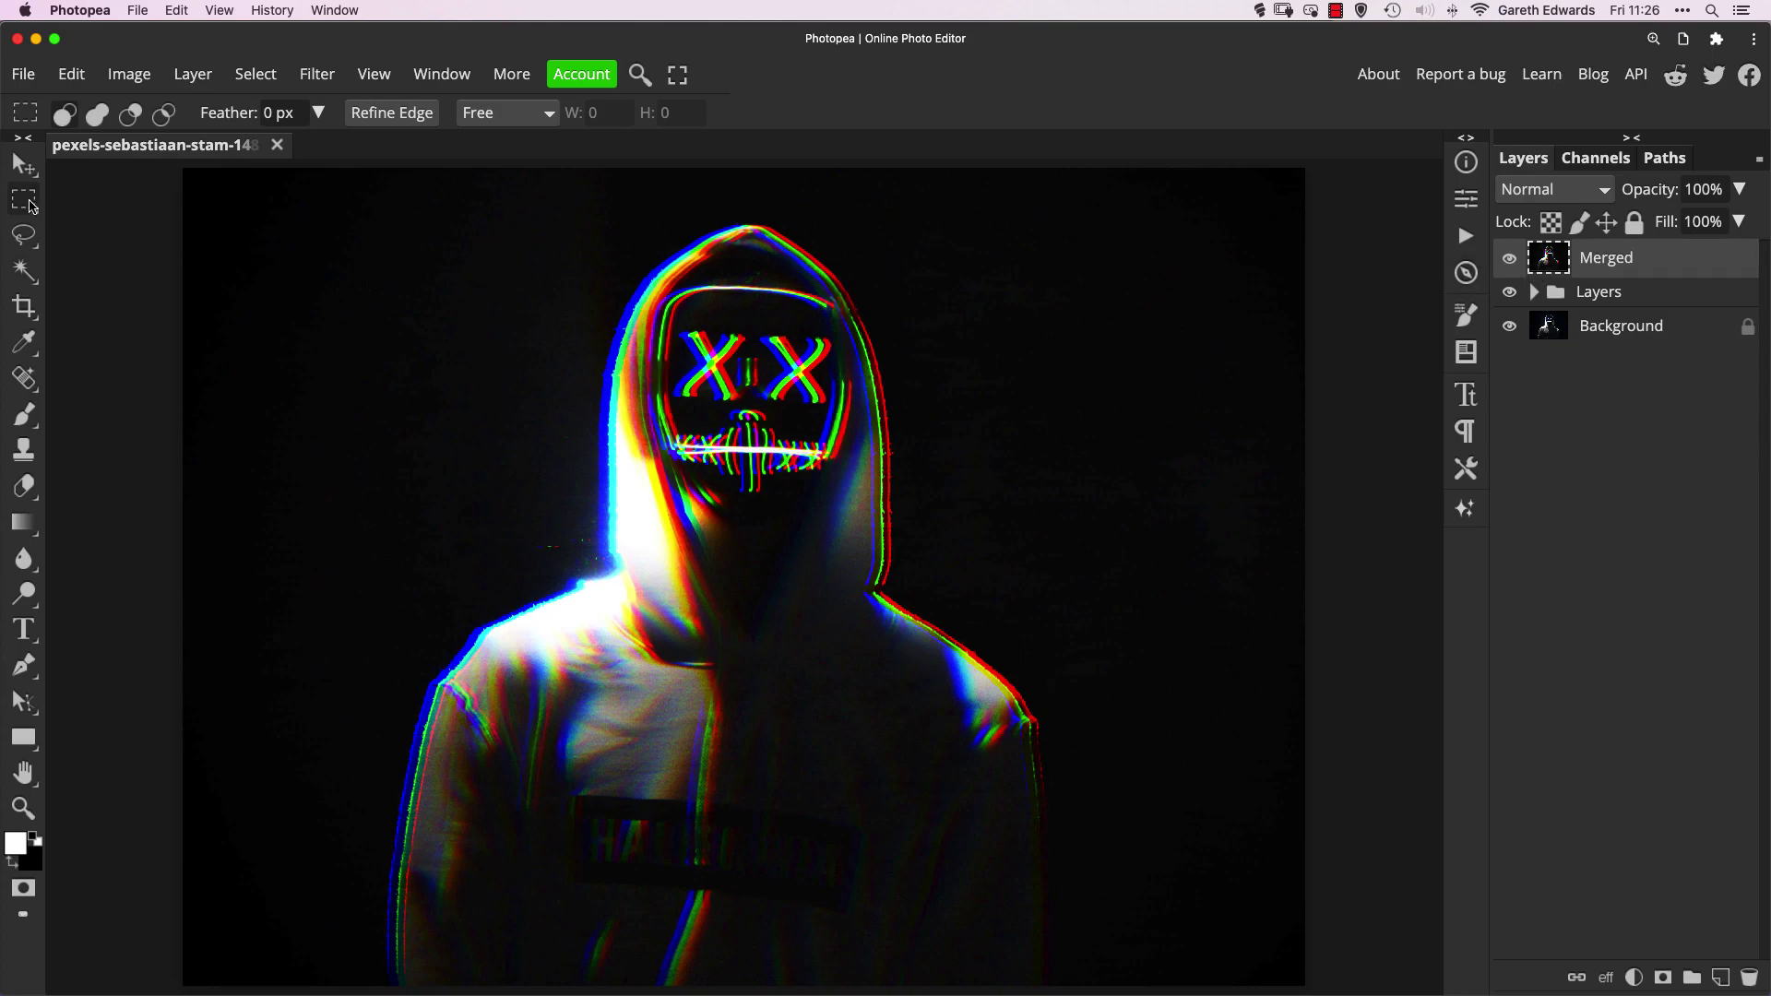
- Draw a thin rectangular selection strip on Merged beside the top of the hood
right_click(30, 203)
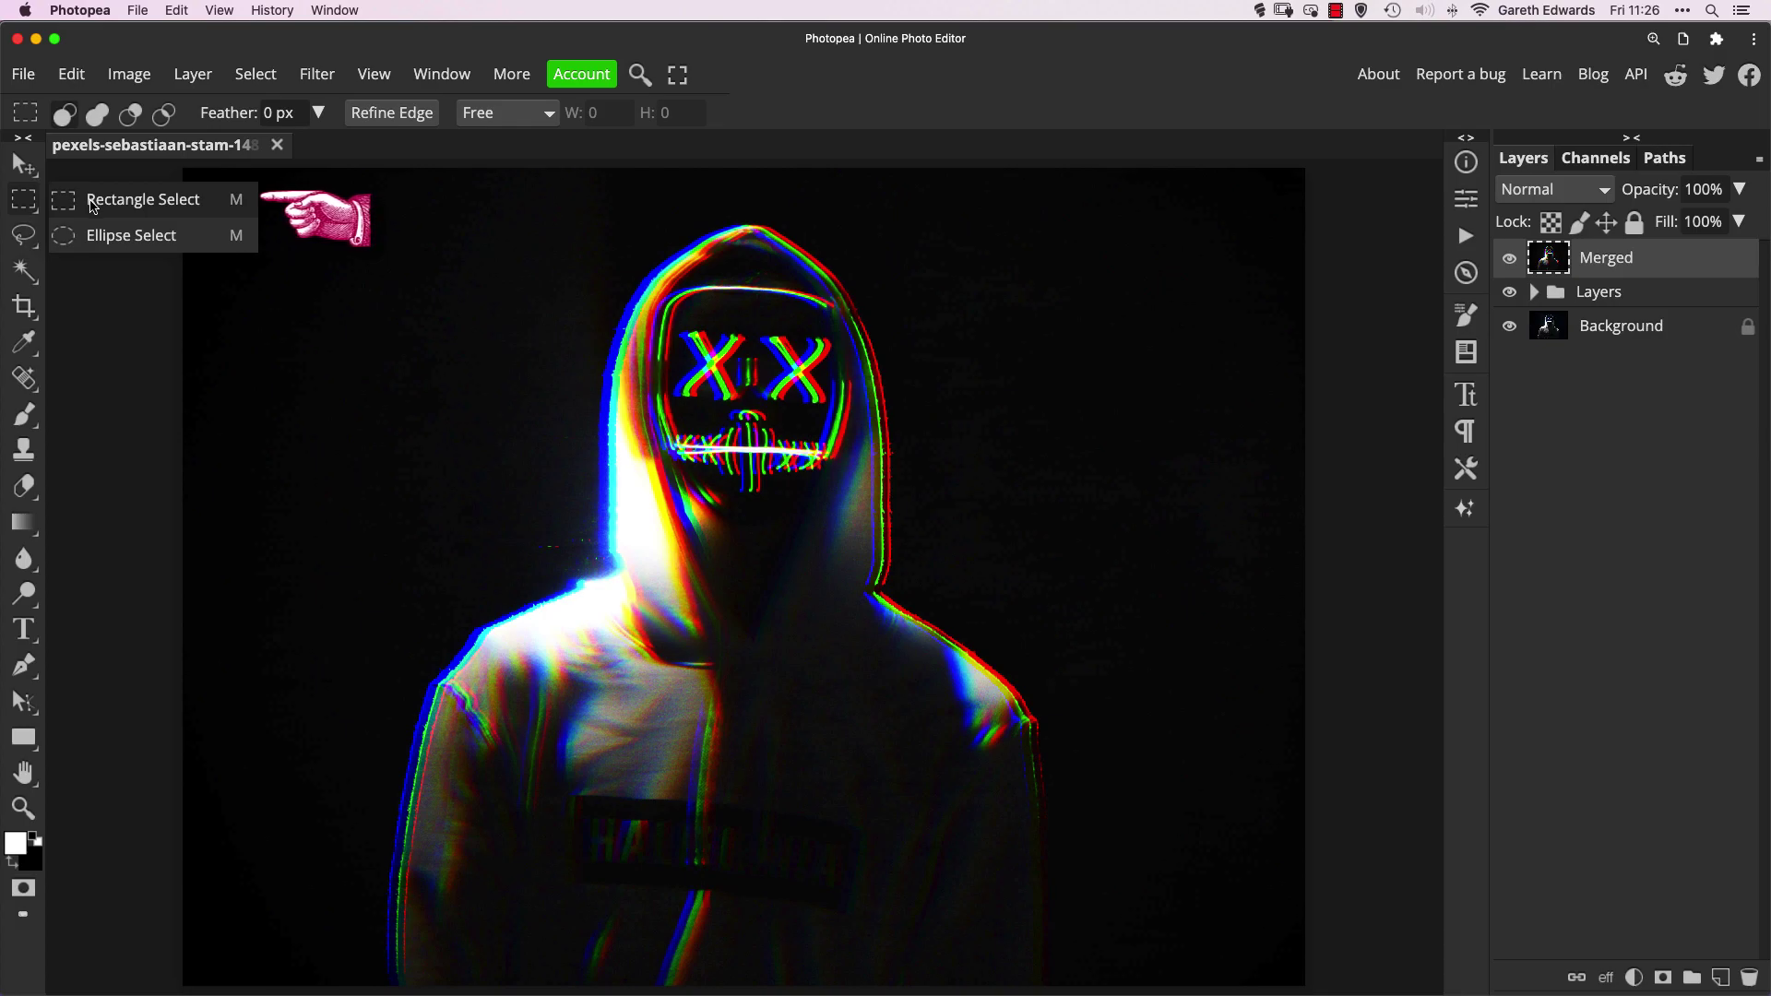
left_click(92, 206)
right_click(24, 205)
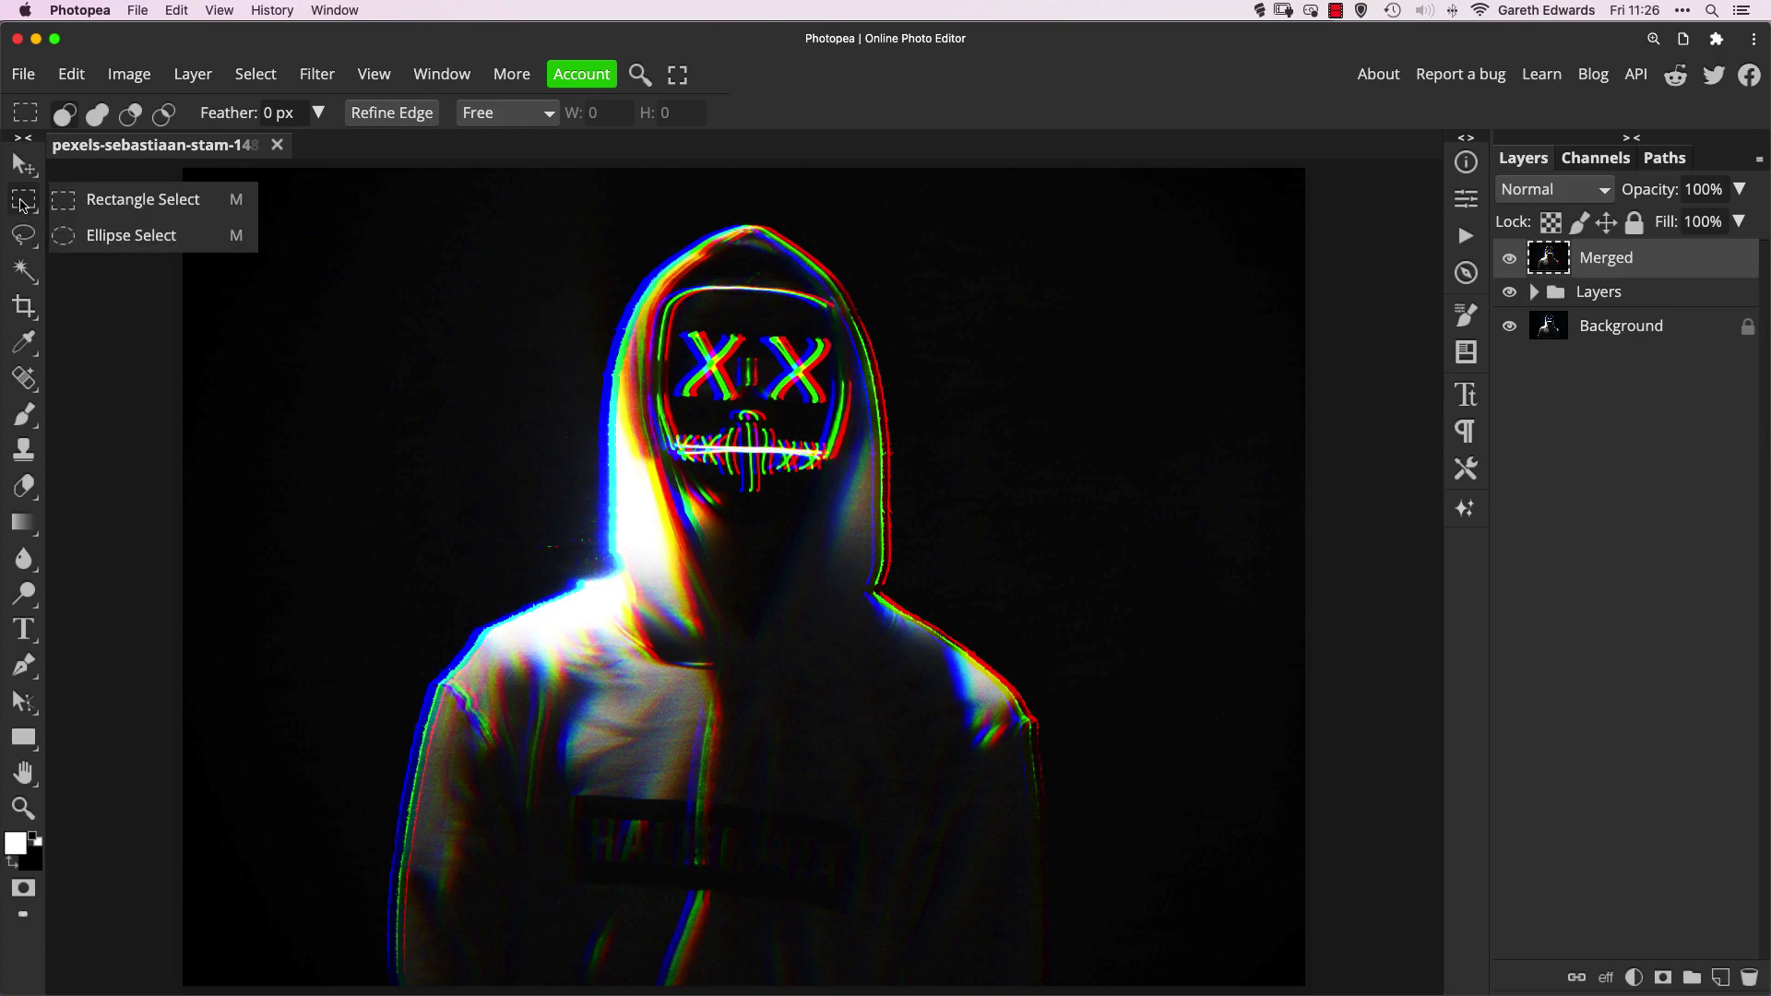
left_click(68, 202)
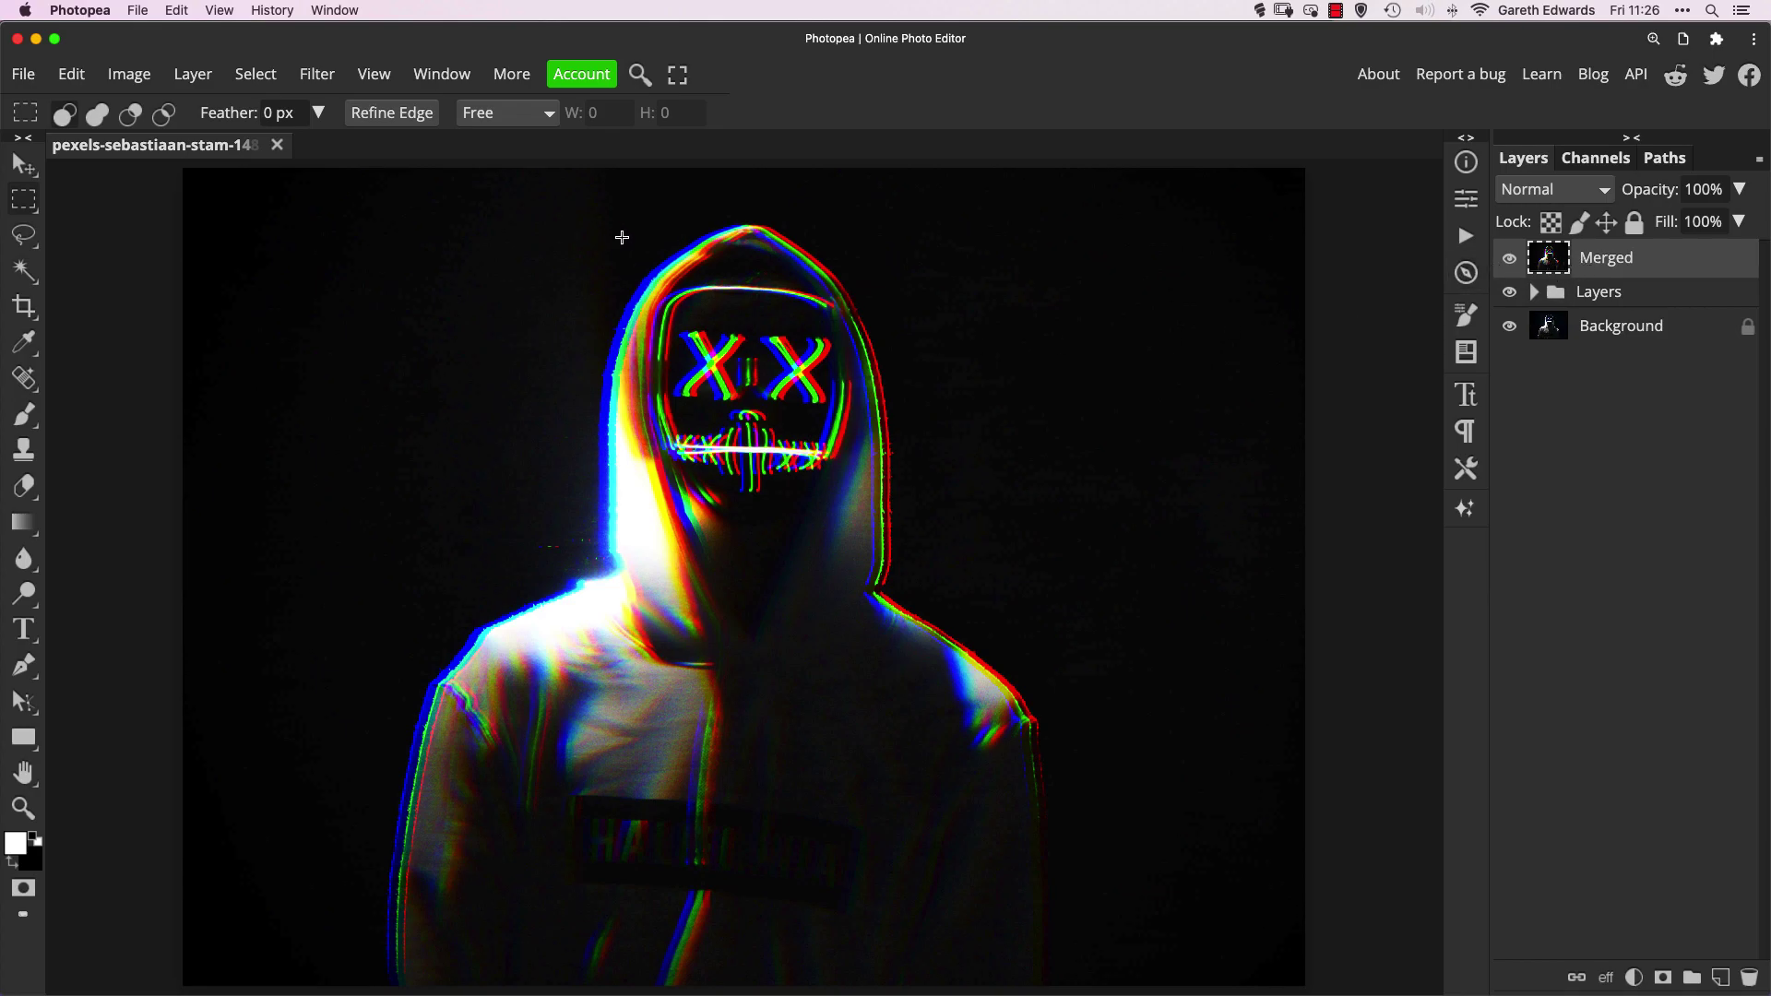
left_click_drag(608, 235, 726, 252)
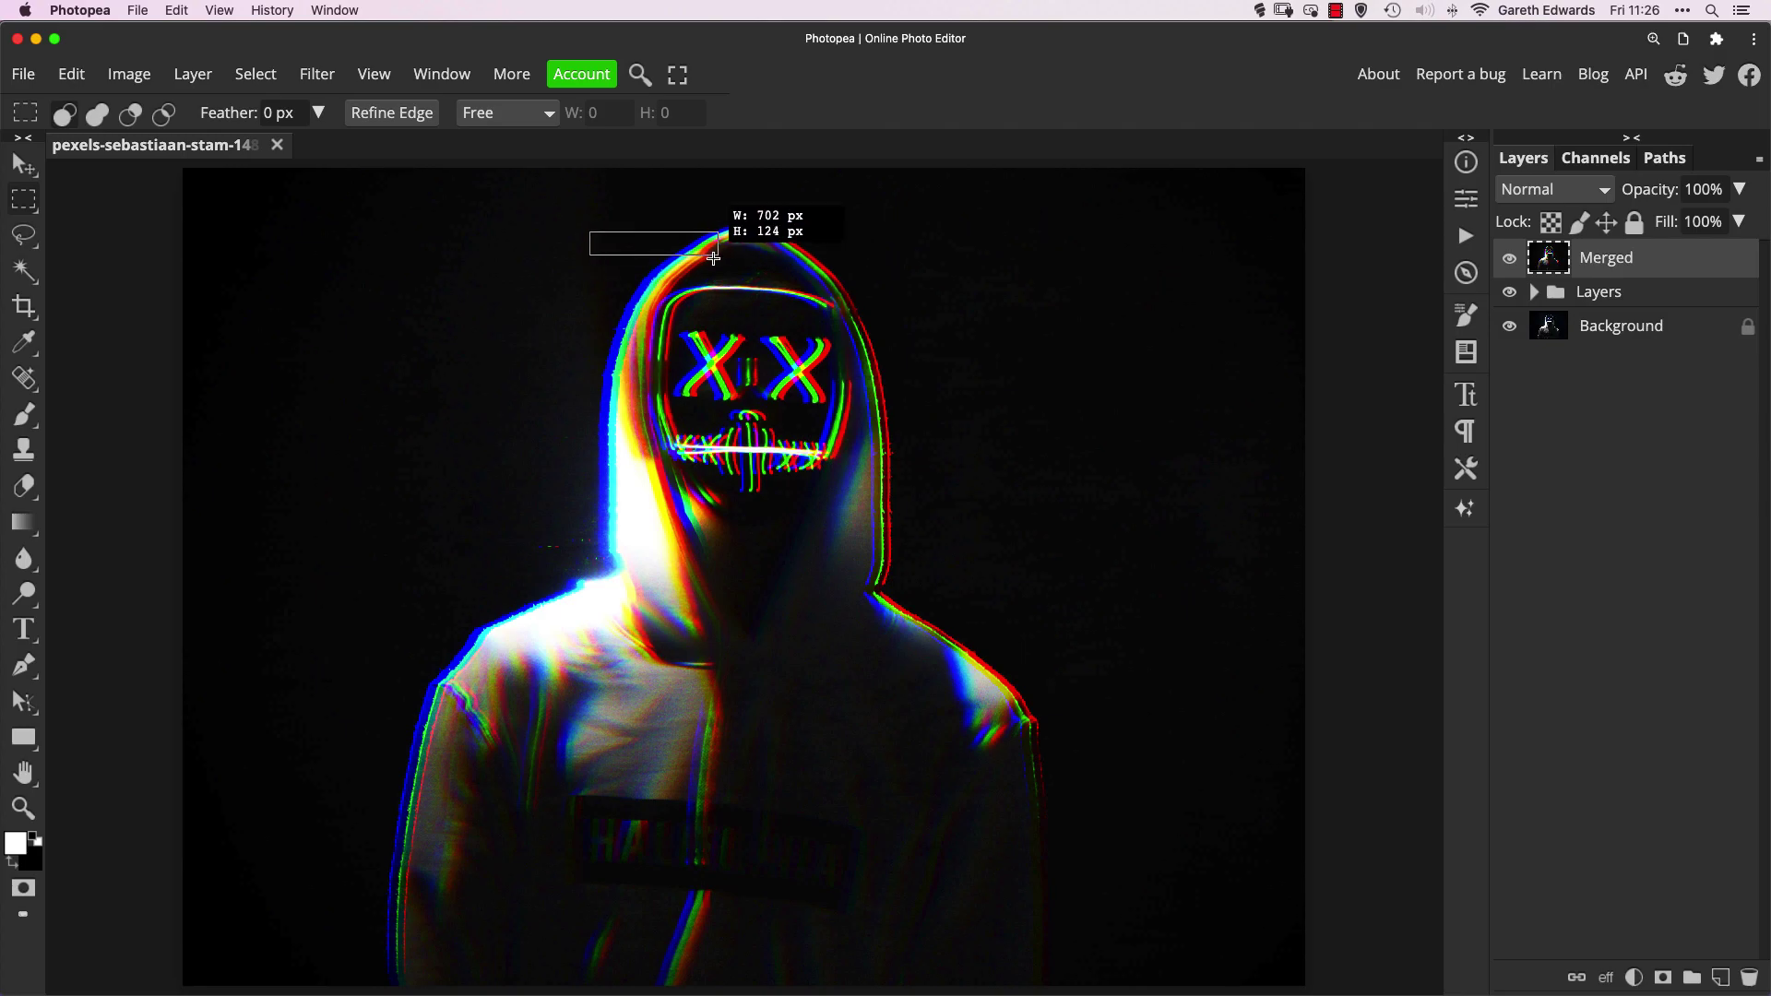
left_click_drag(712, 261, 736, 256)
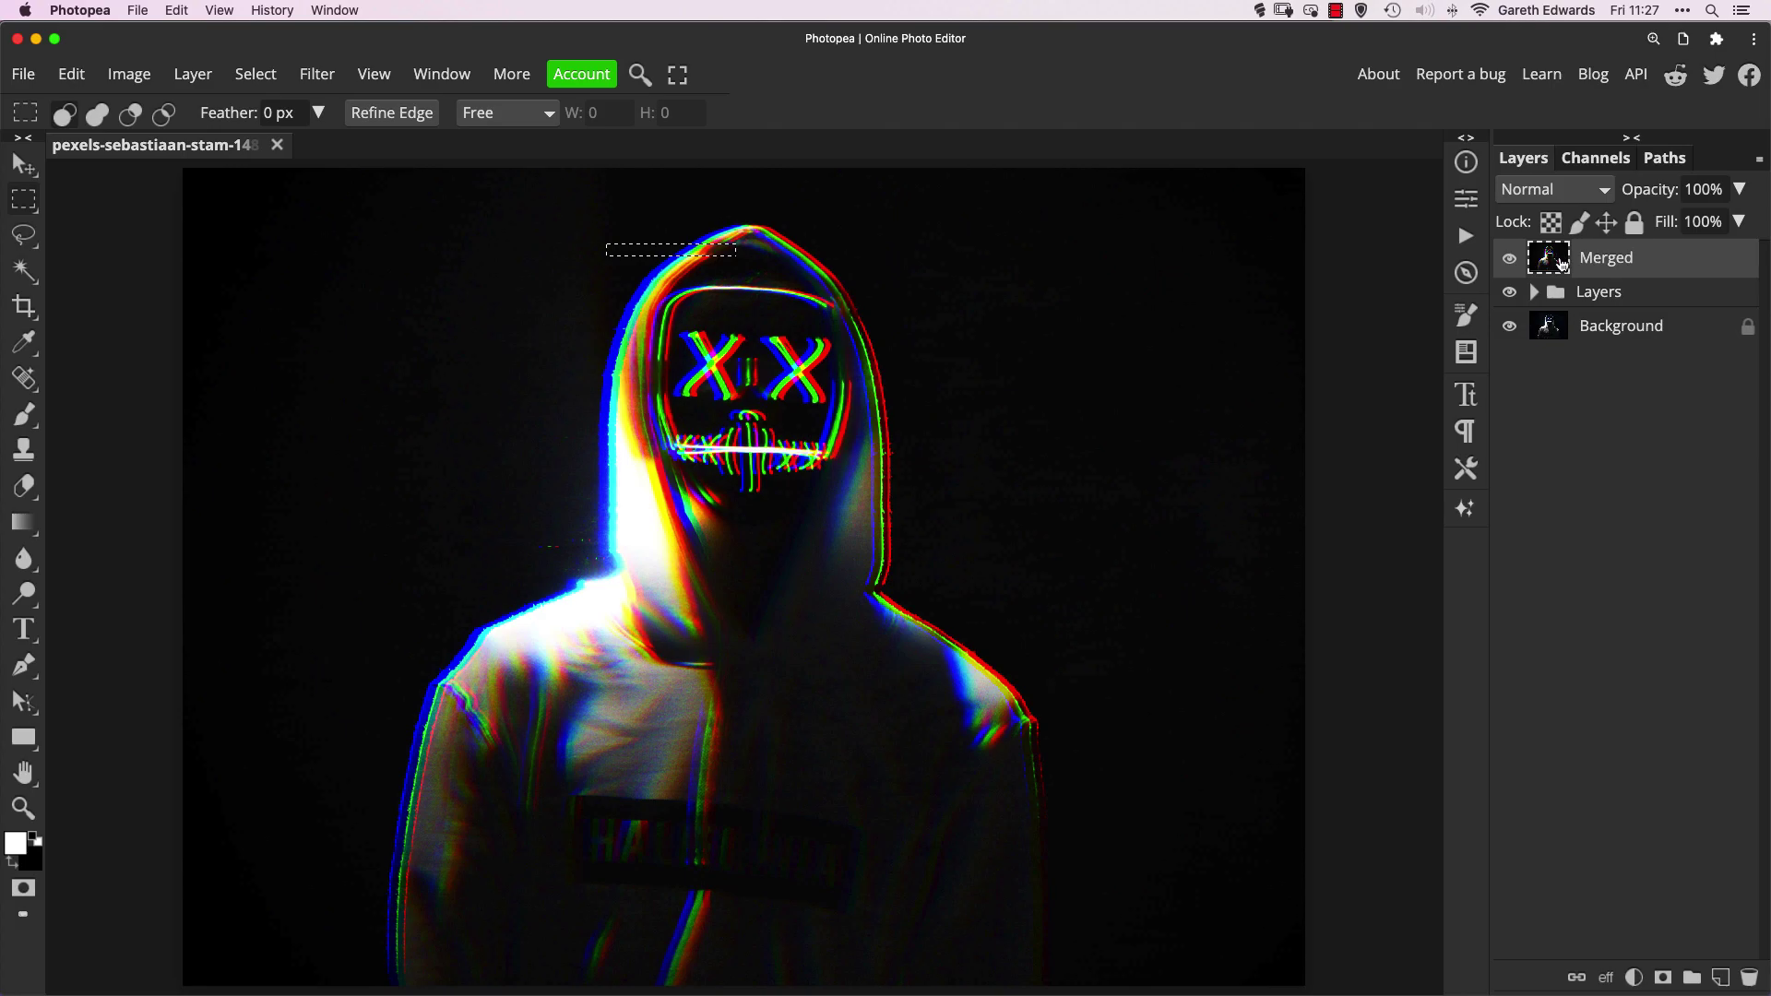
- Copy the hood-top slice to a new Layer 1, then mark another thin slice of Merged across the hood top
key("super+j")
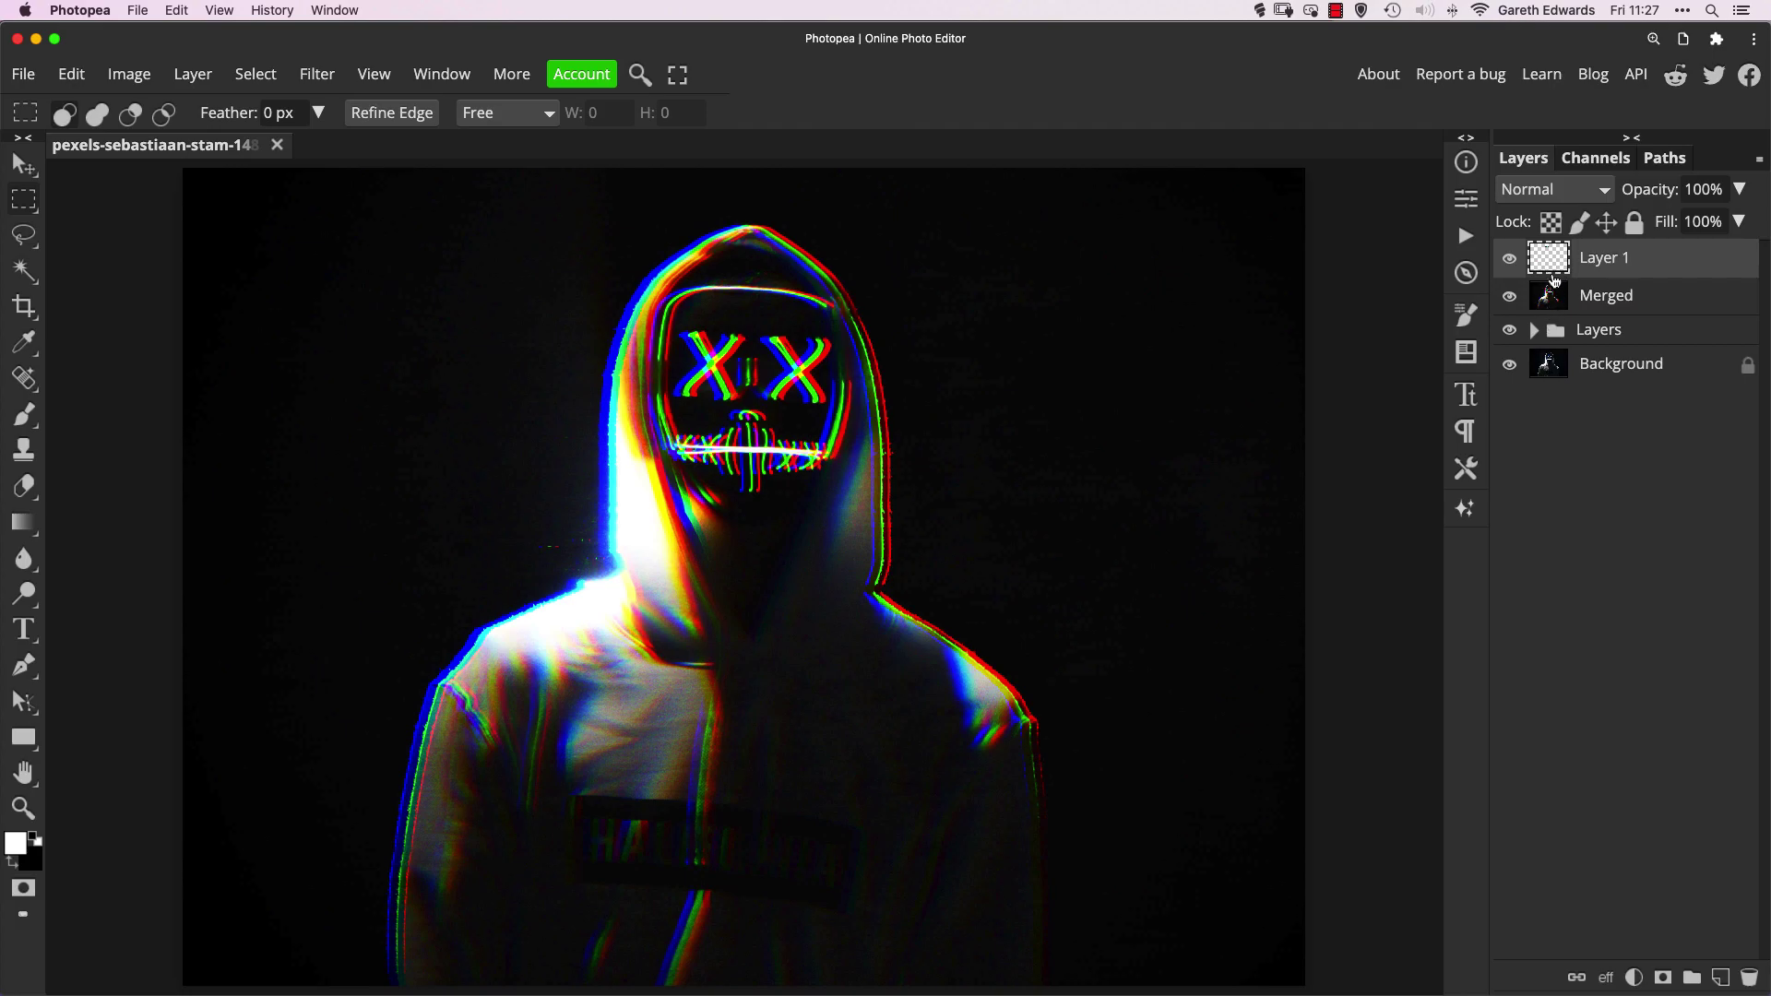
key("v")
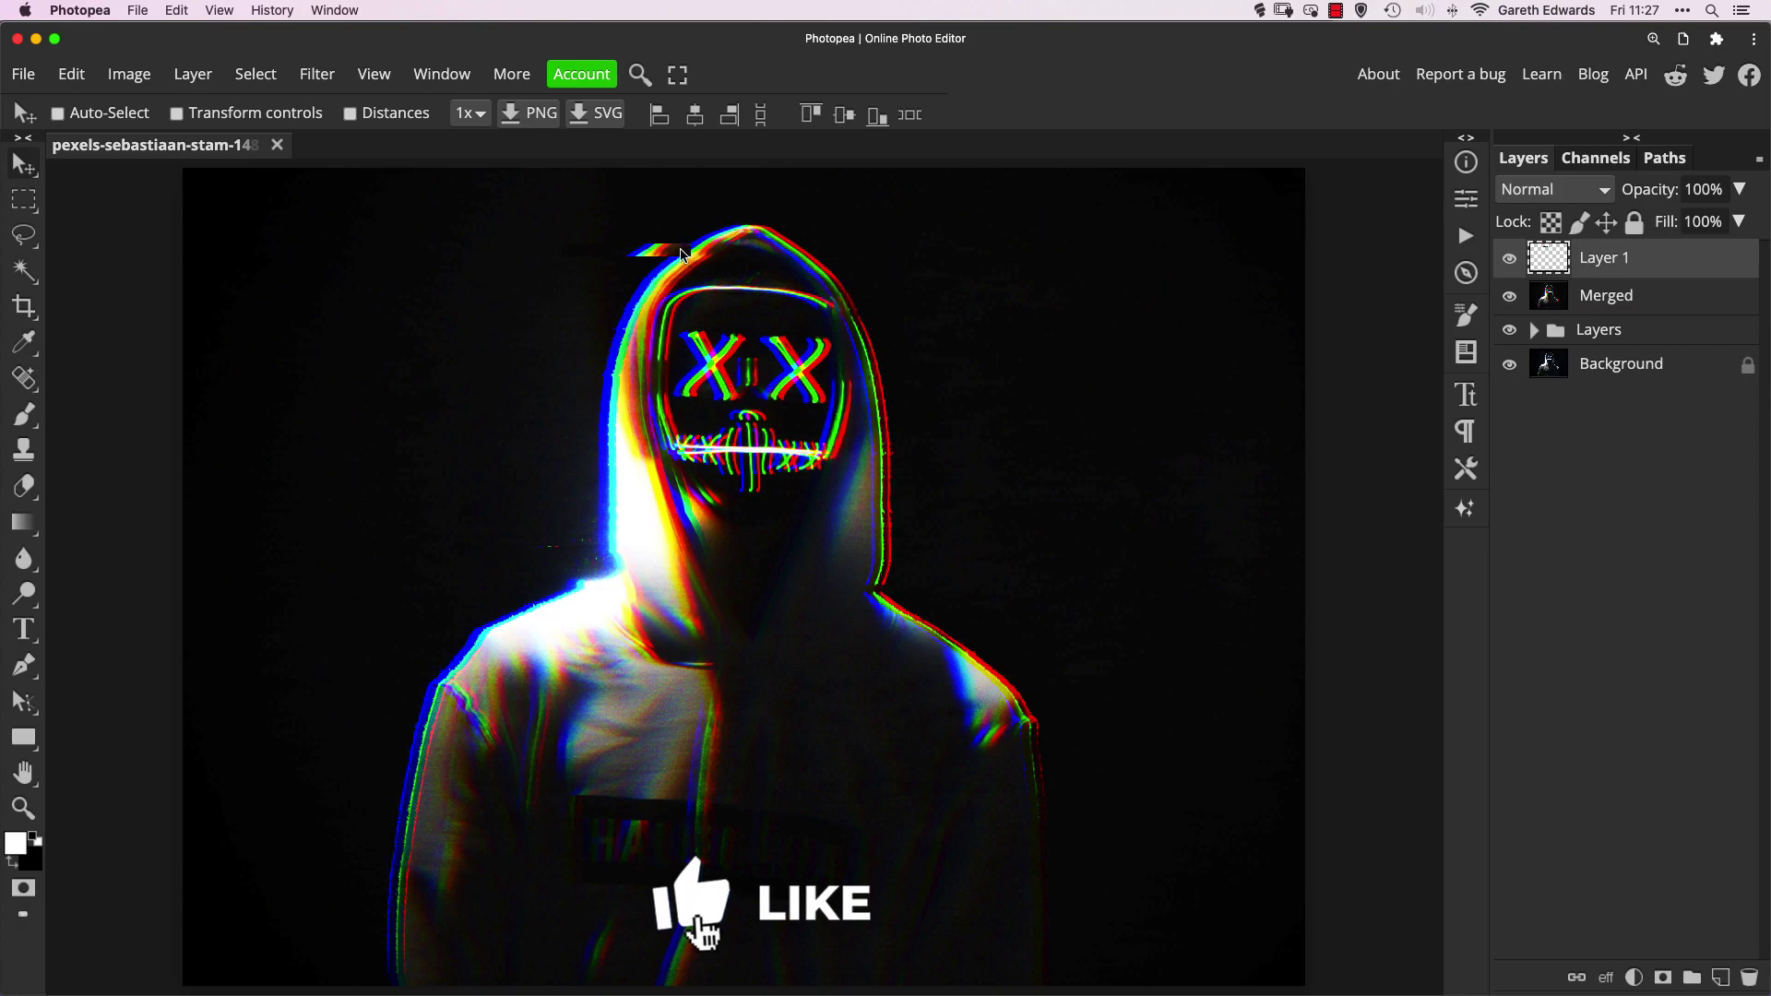
left_click(1551, 296)
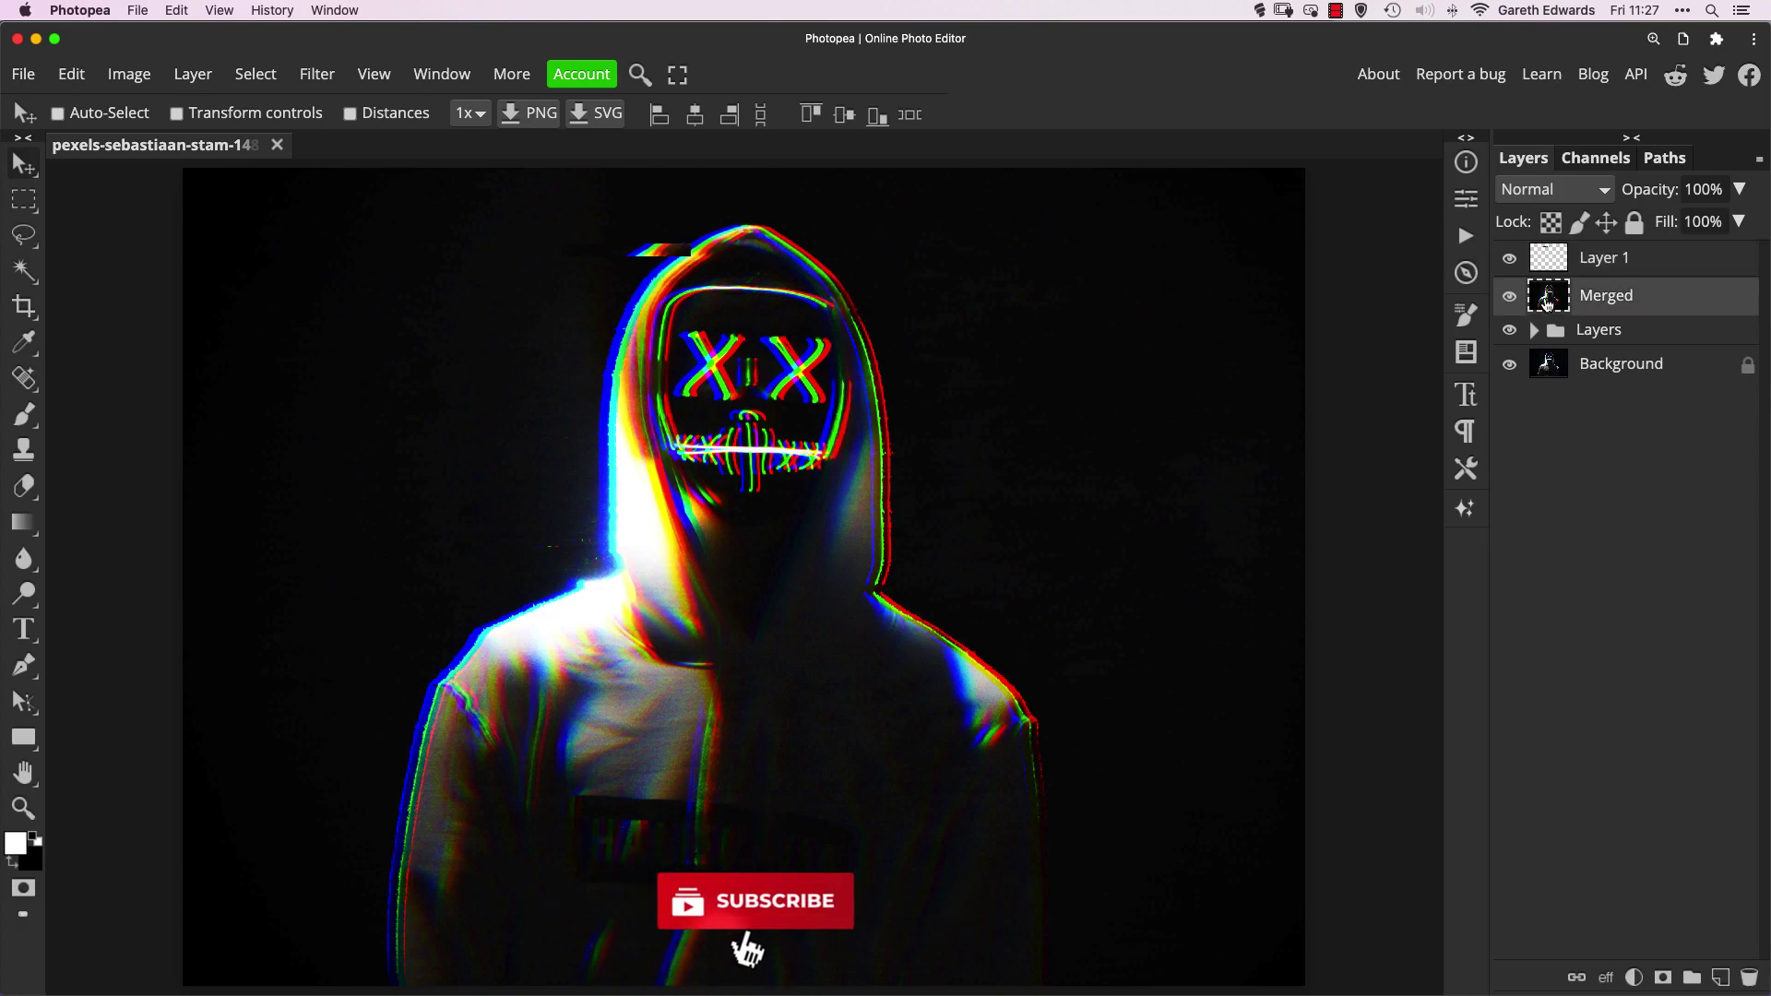
key("m")
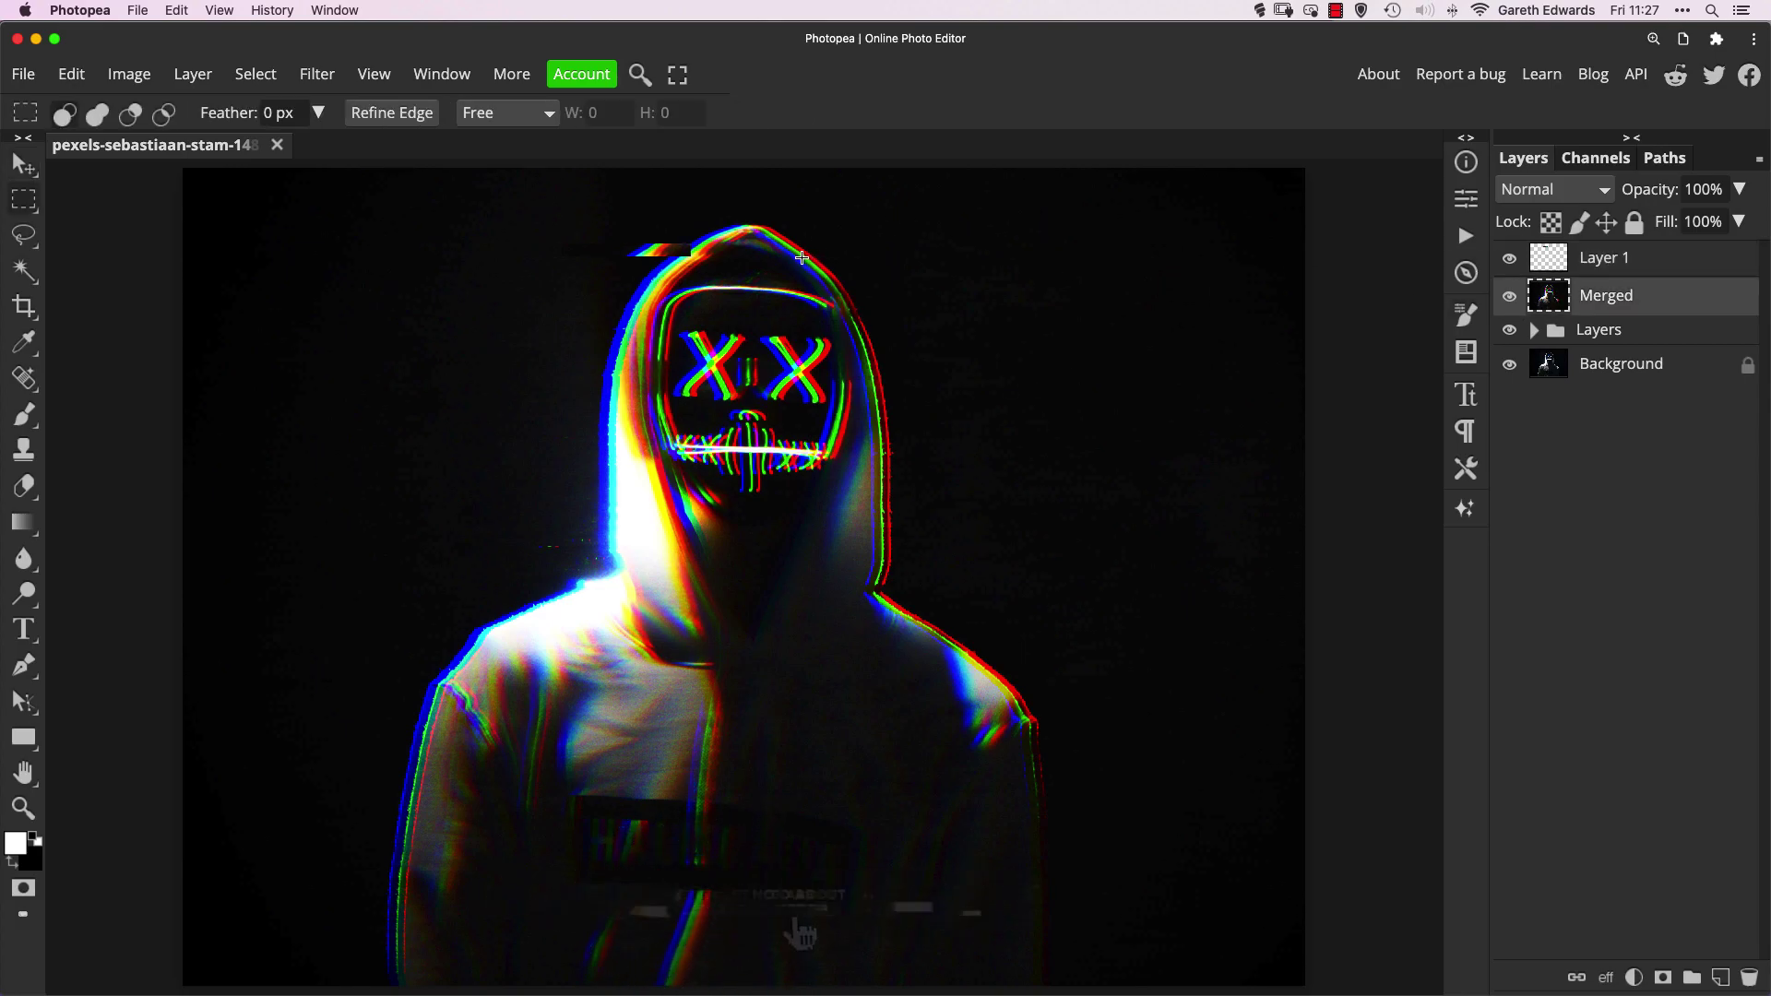
left_click_drag(781, 263, 861, 271)
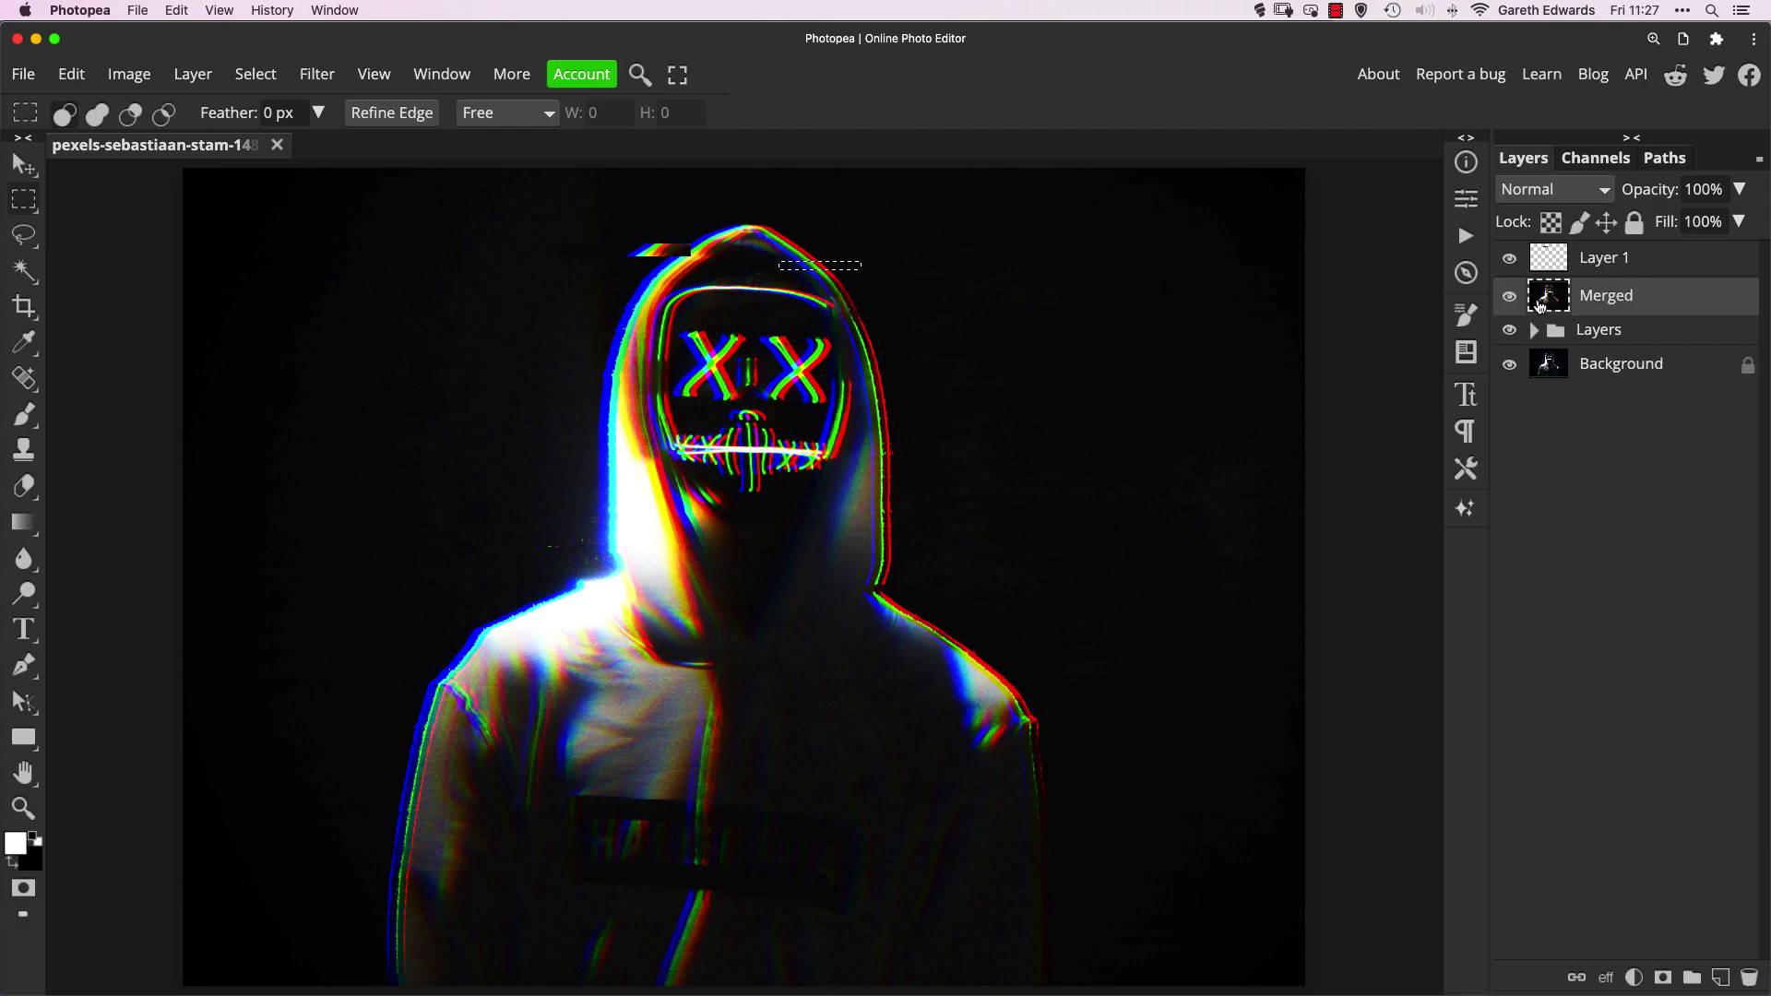
- Copy the hood-top slice to a new layer and shift it sideways
key("ctrl+j")
key("v")
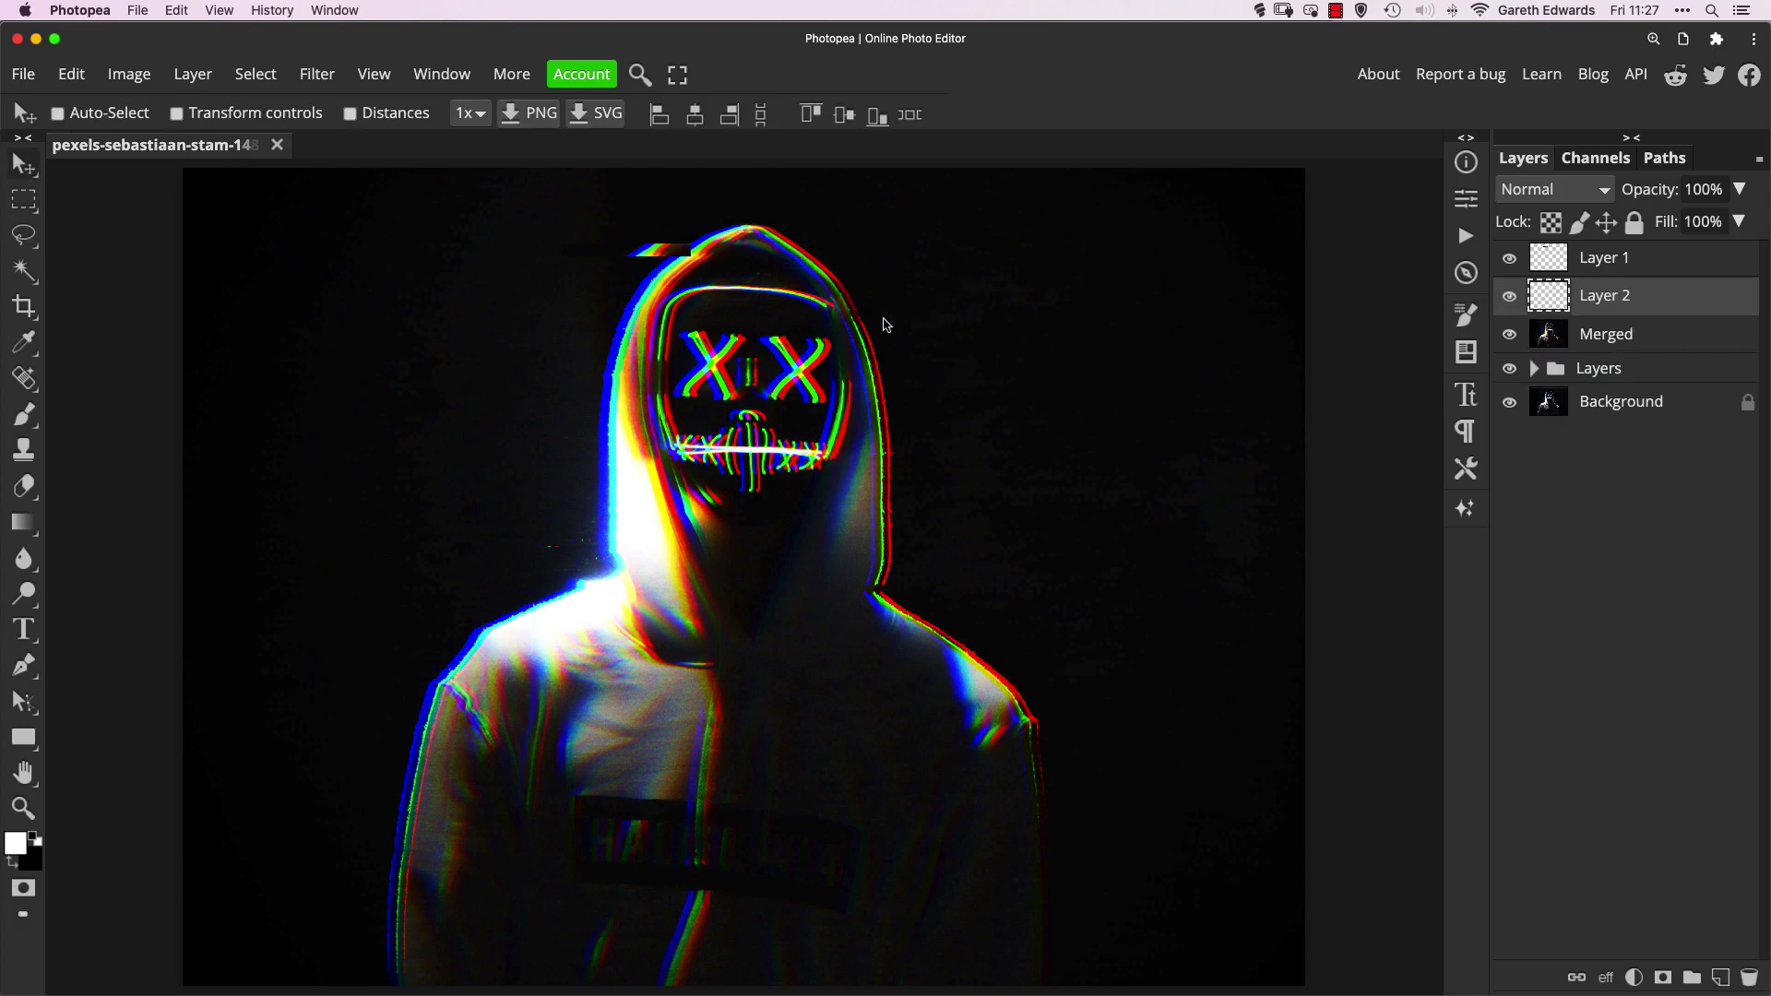
left_click_drag(818, 287, 883, 277)
- Copy a thin slice across the upper mask from Merged and shift it left
left_click(1553, 341)
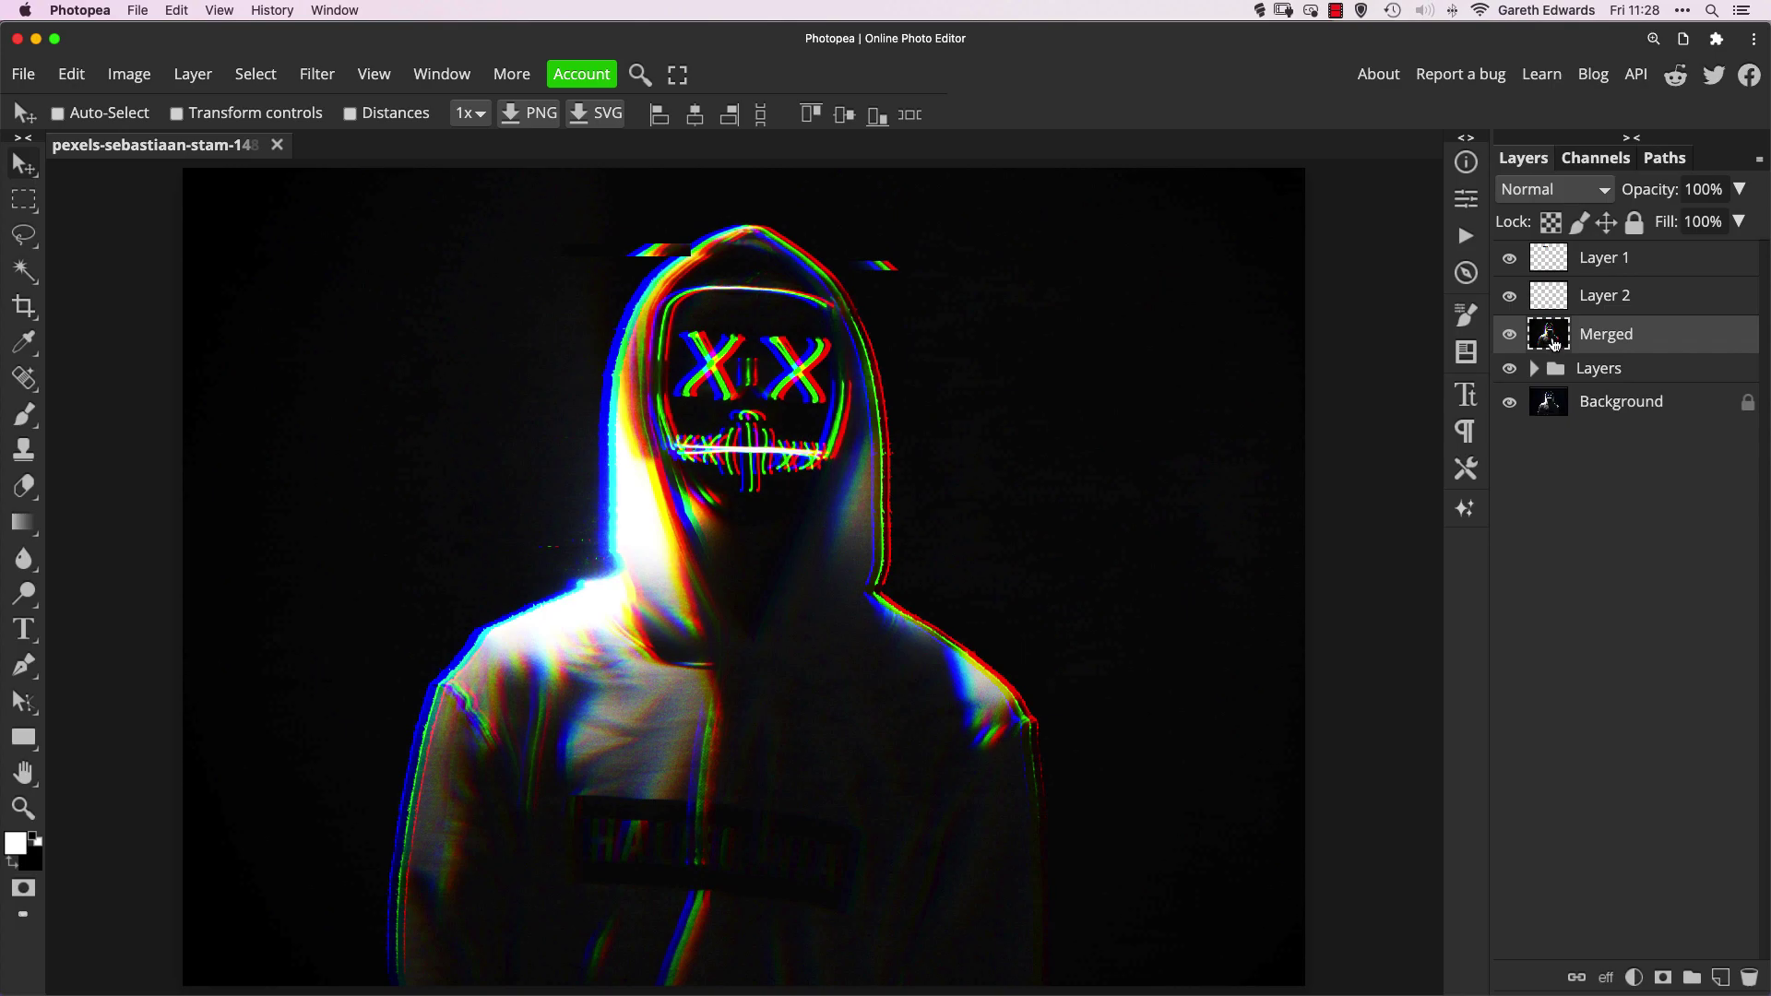
key("m")
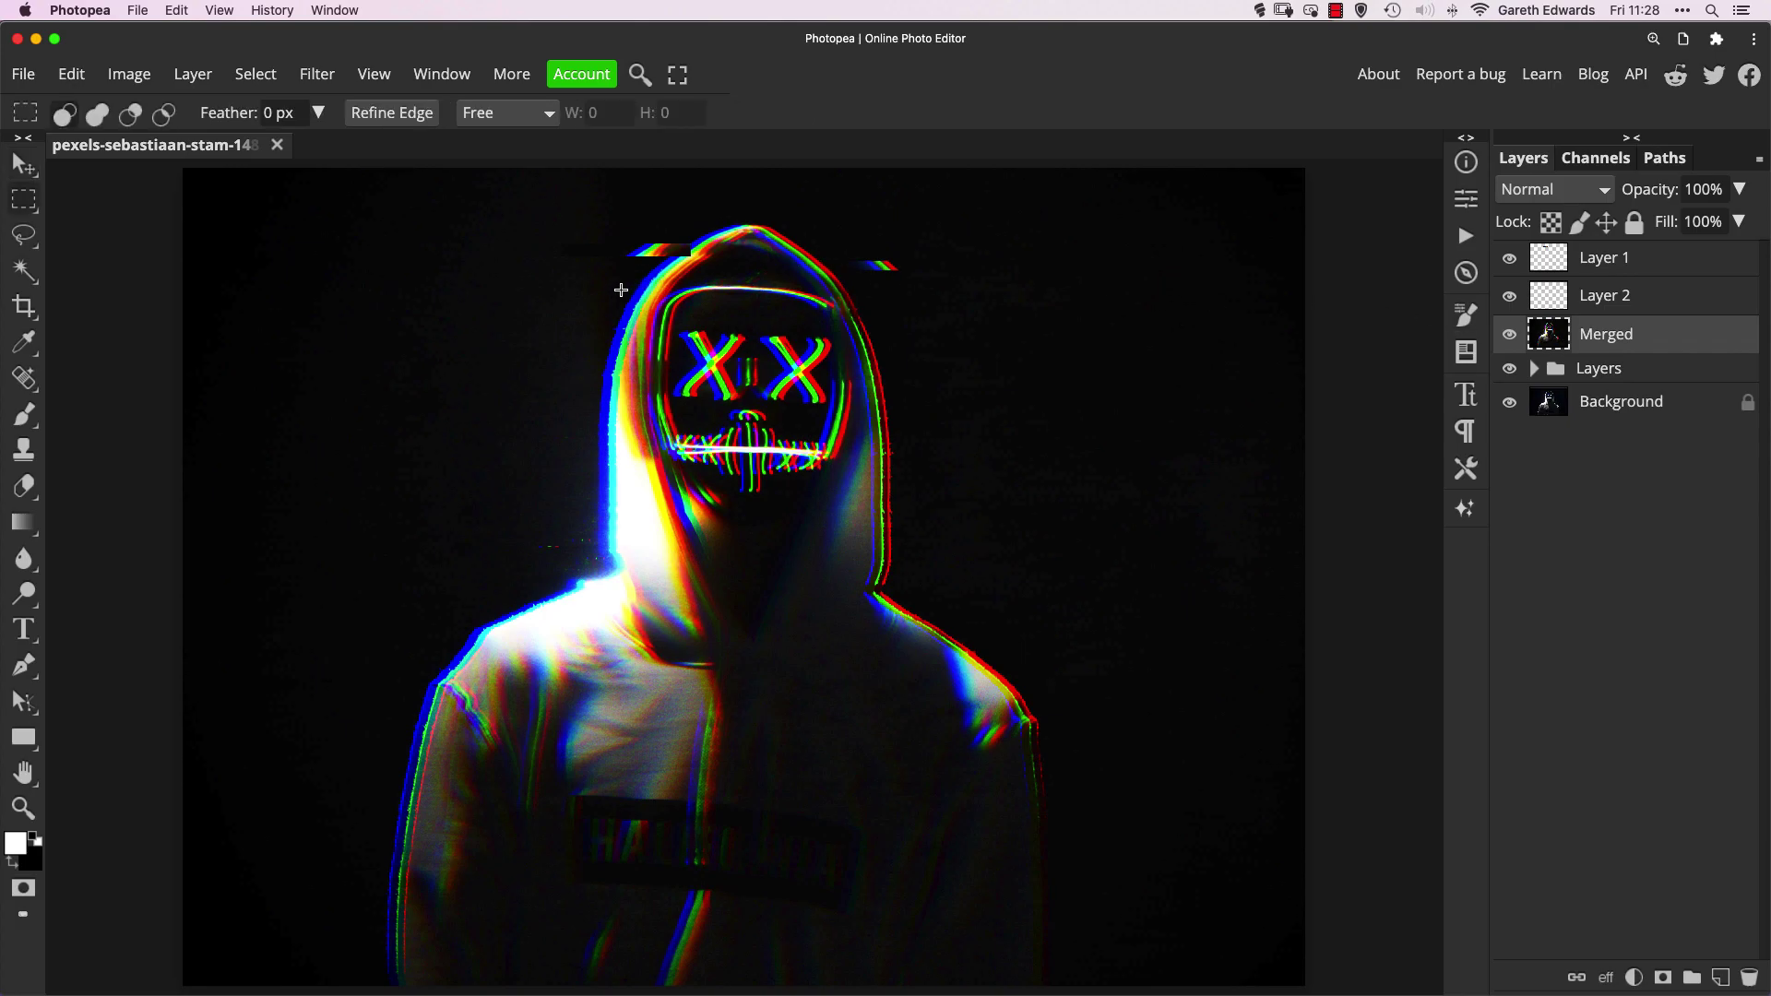
left_click_drag(595, 310, 691, 323)
key("ctrl+j")
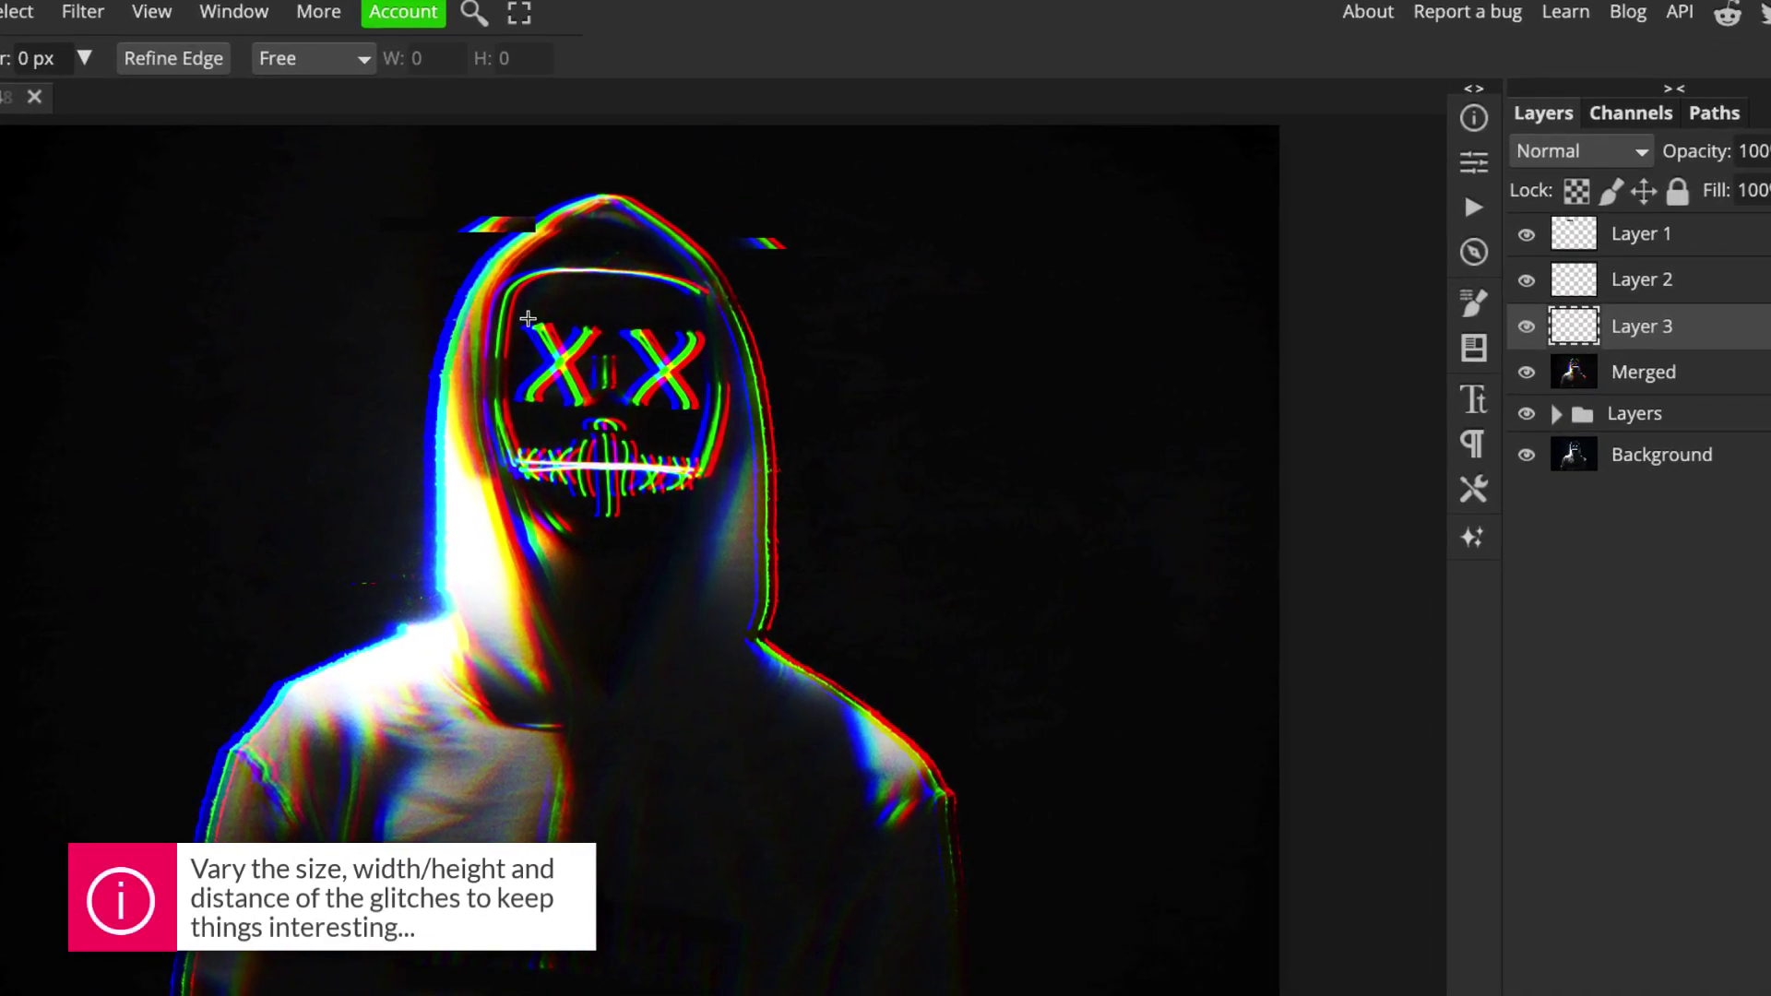
key("v")
mouse_move(507, 318)
left_mouse_down()
mouse_move(467, 319)
mouse_move(493, 313)
left_mouse_up()
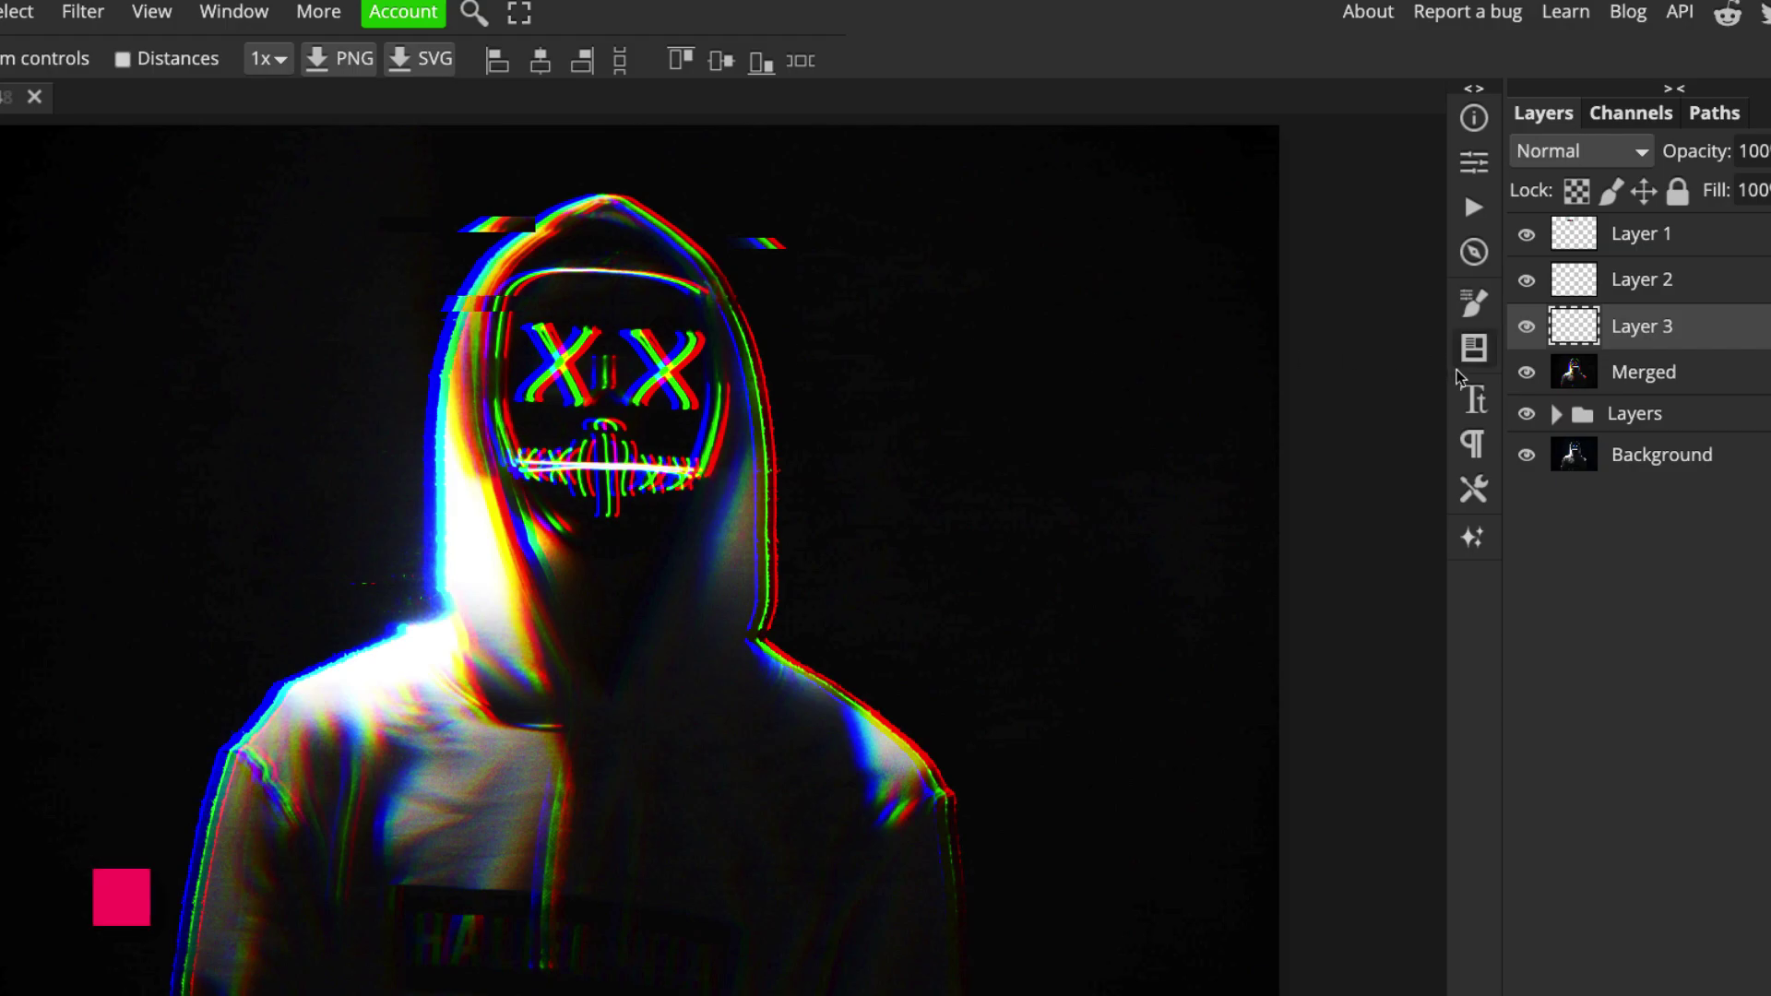
- Copy another thin strip beside the mask from Merged and shift it about 22 px left
left_click(1645, 372)
key("m")
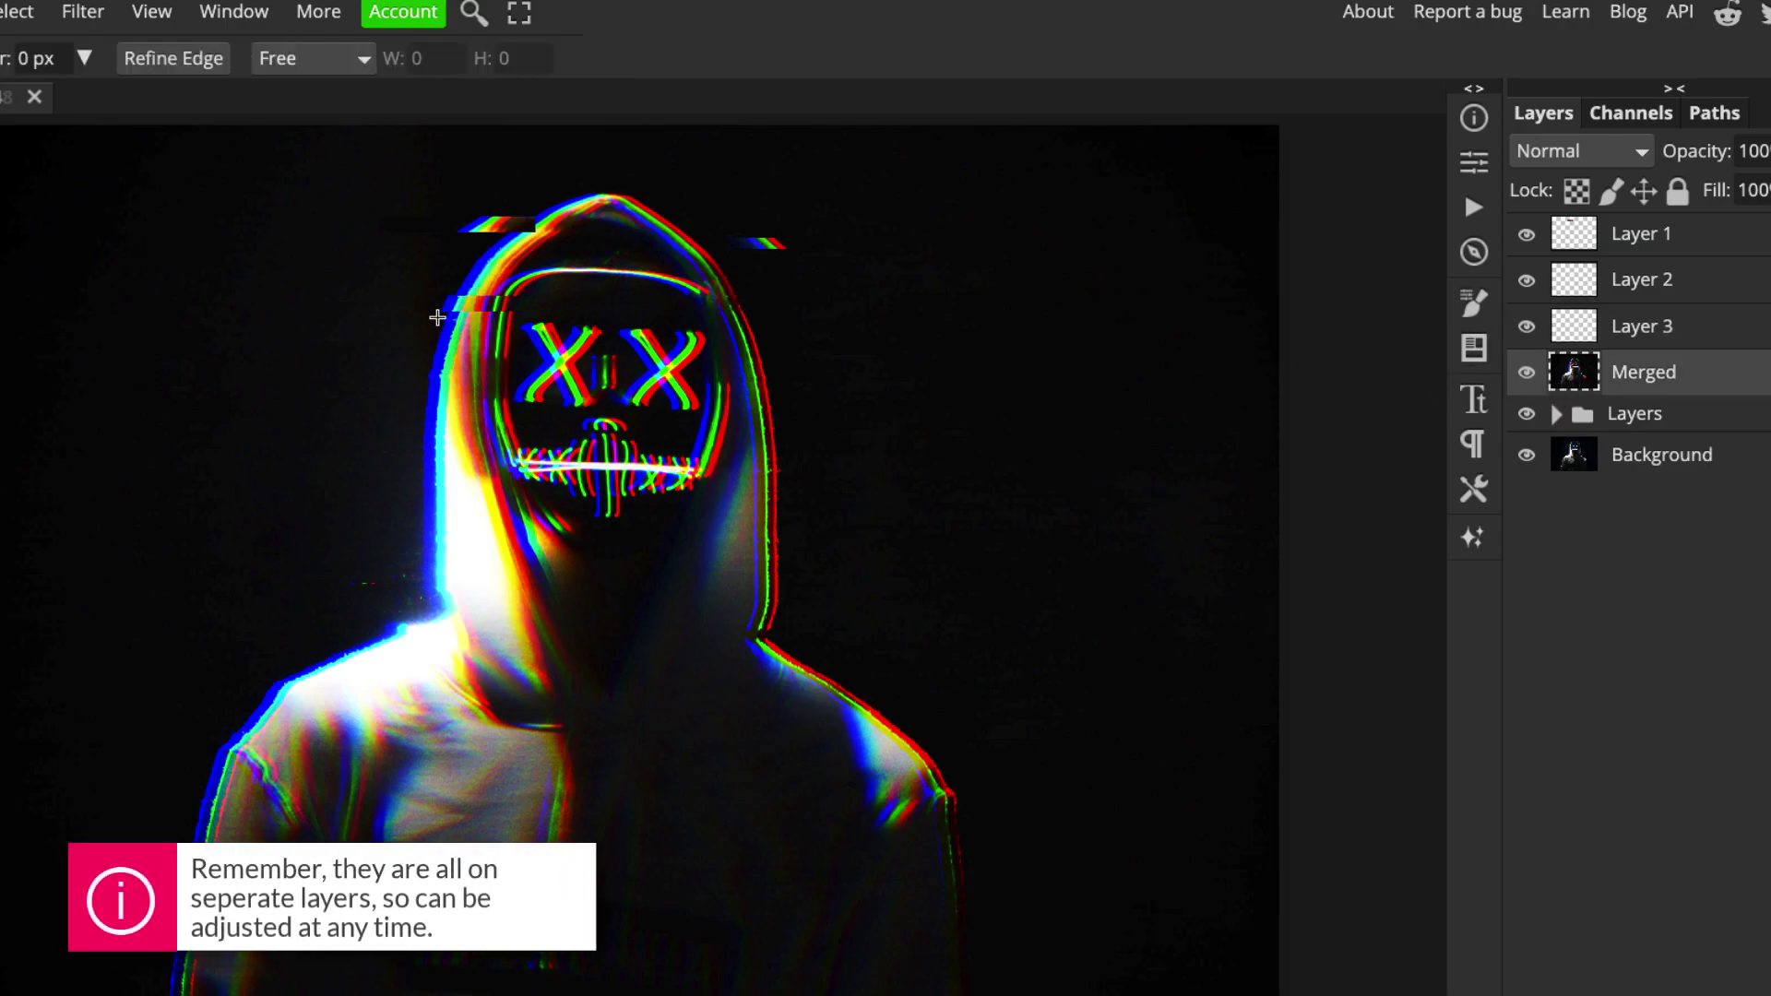
left_click_drag(427, 310, 493, 320)
key("ctrl+j")
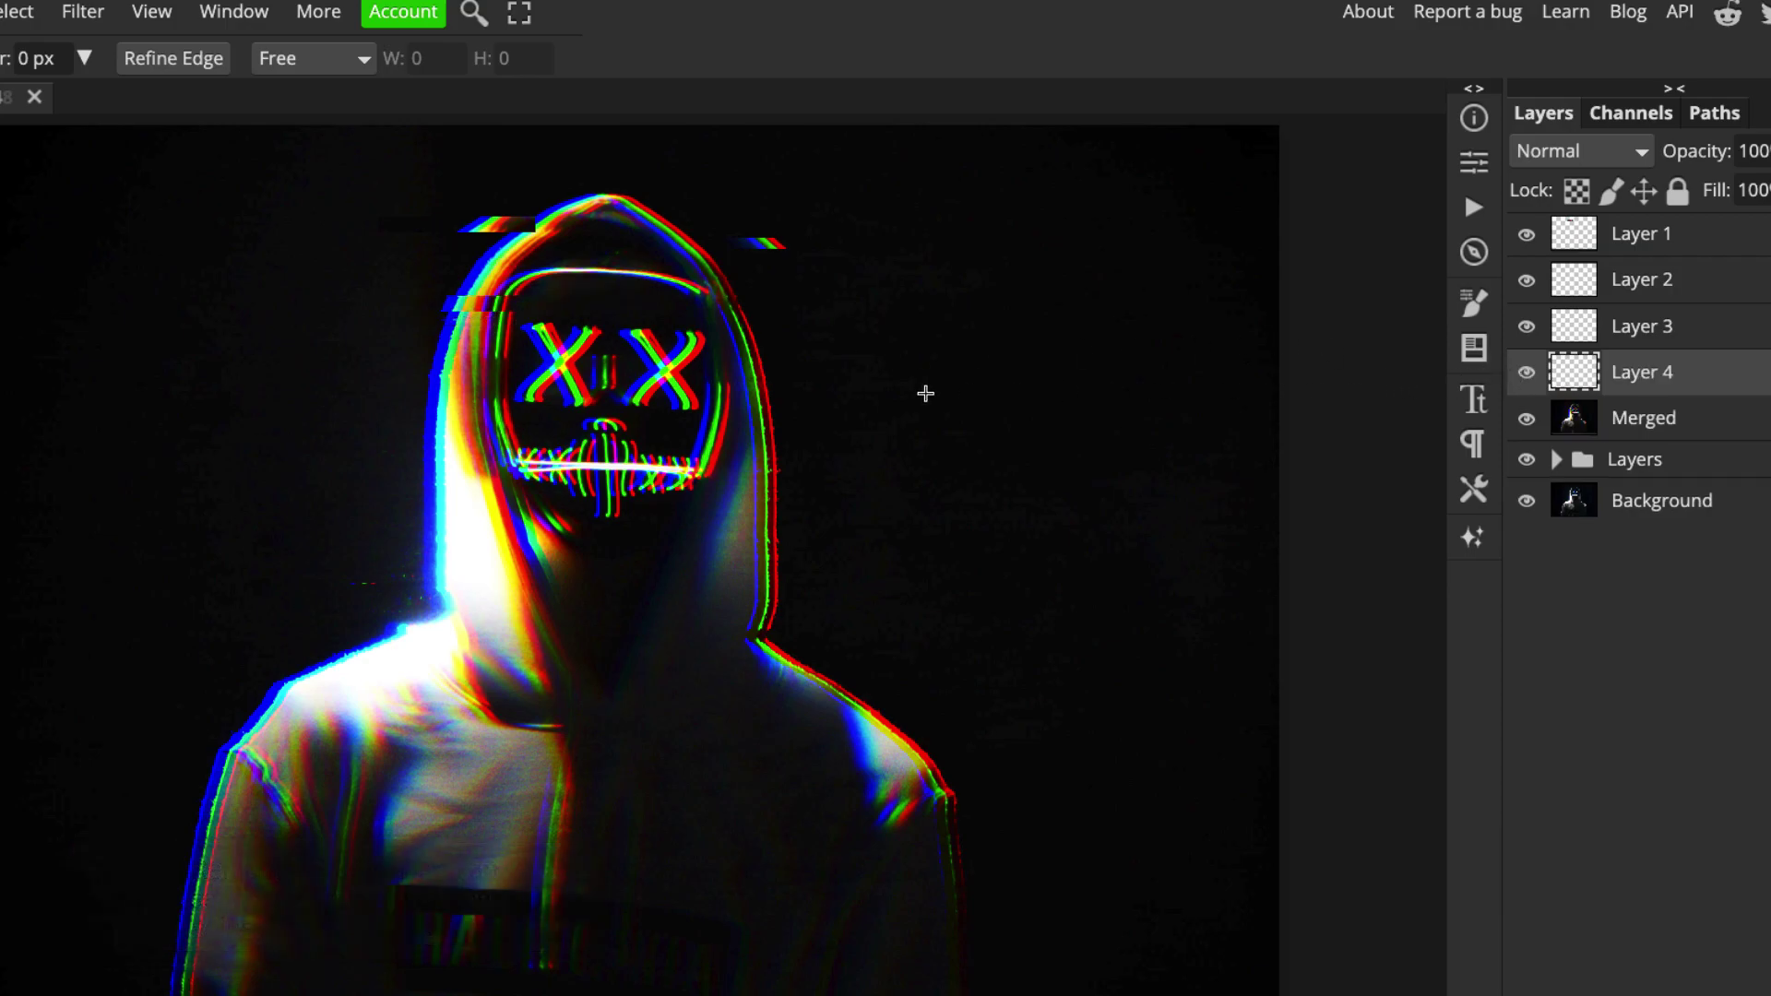
key("v")
left_click_drag(522, 328, 501, 329)
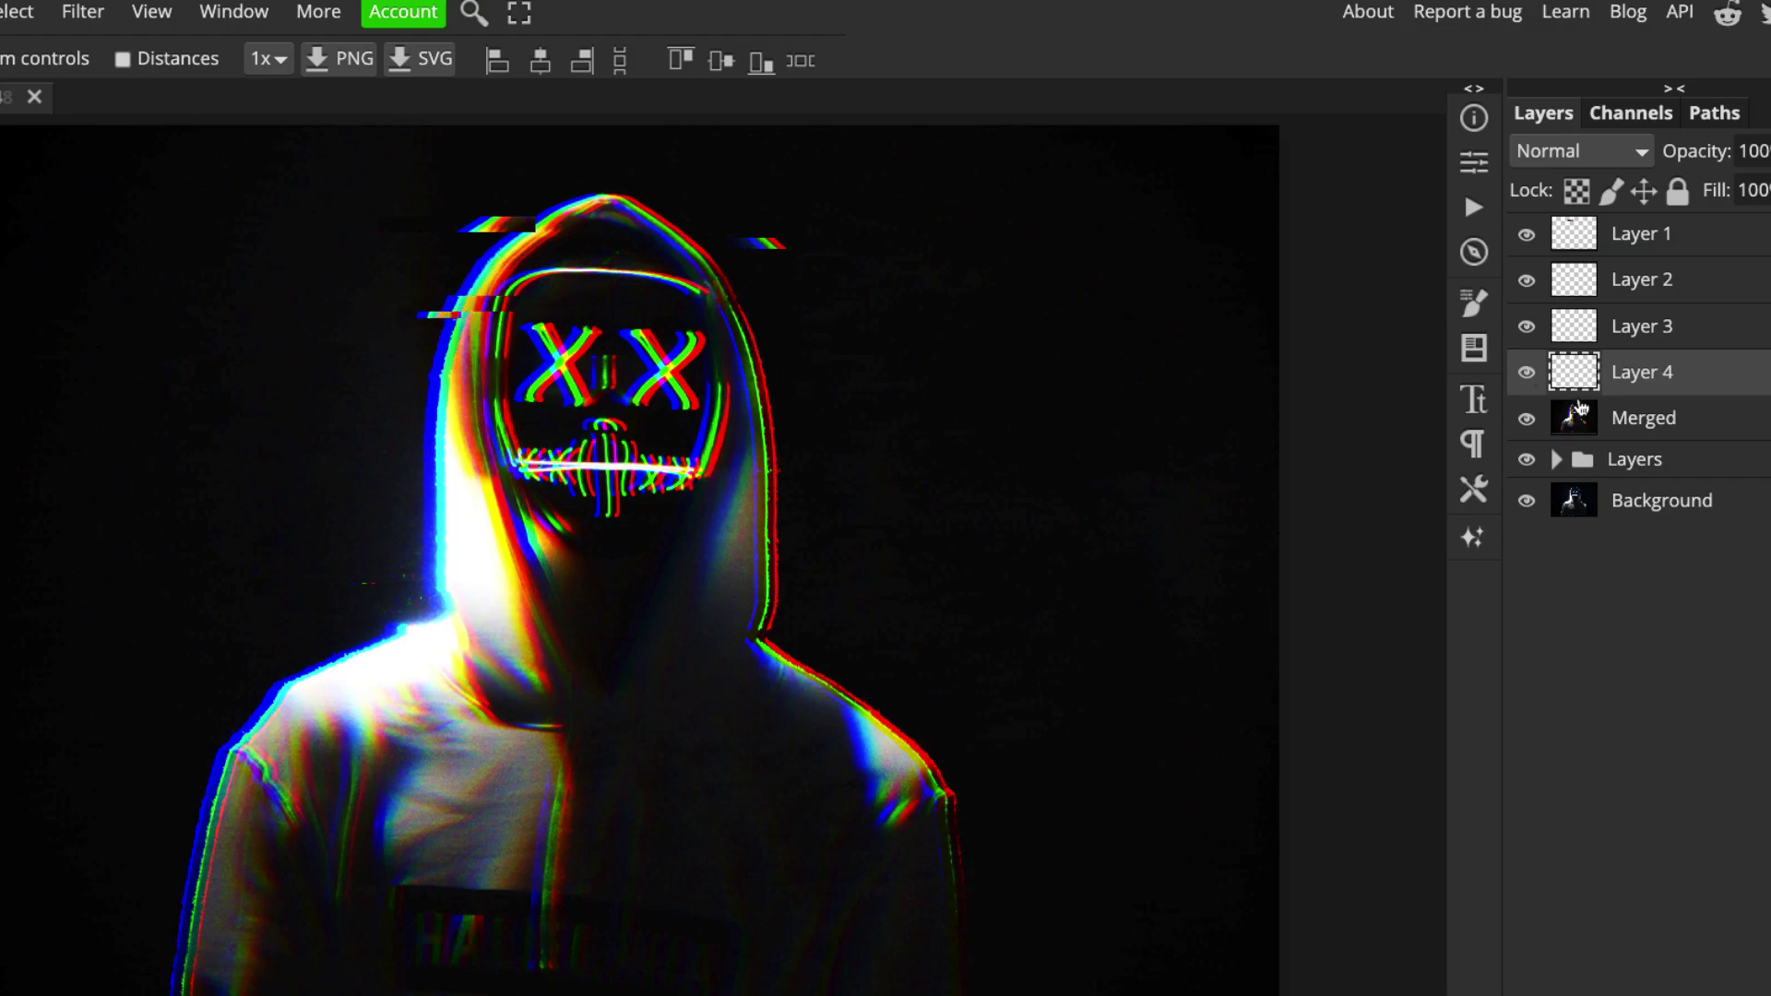
- Copy a thin strip at the hood edge from Merged to Layer 5 and shift it sideways
left_click(1583, 408)
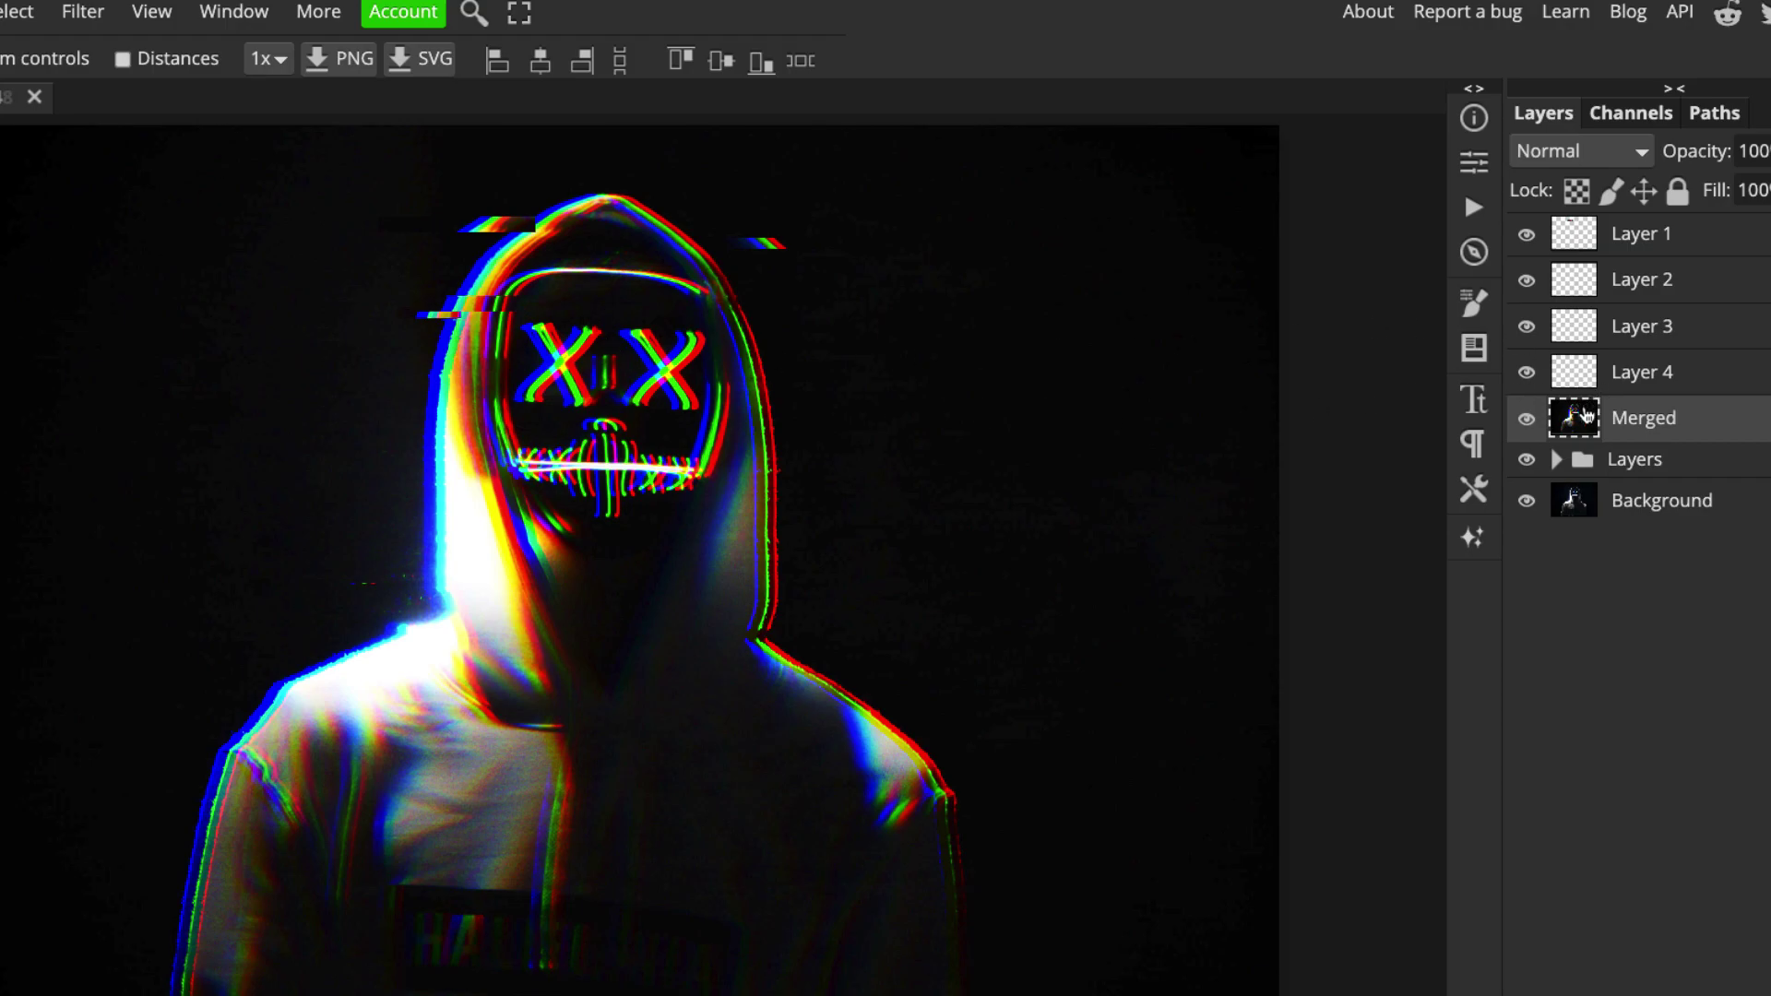
key("m")
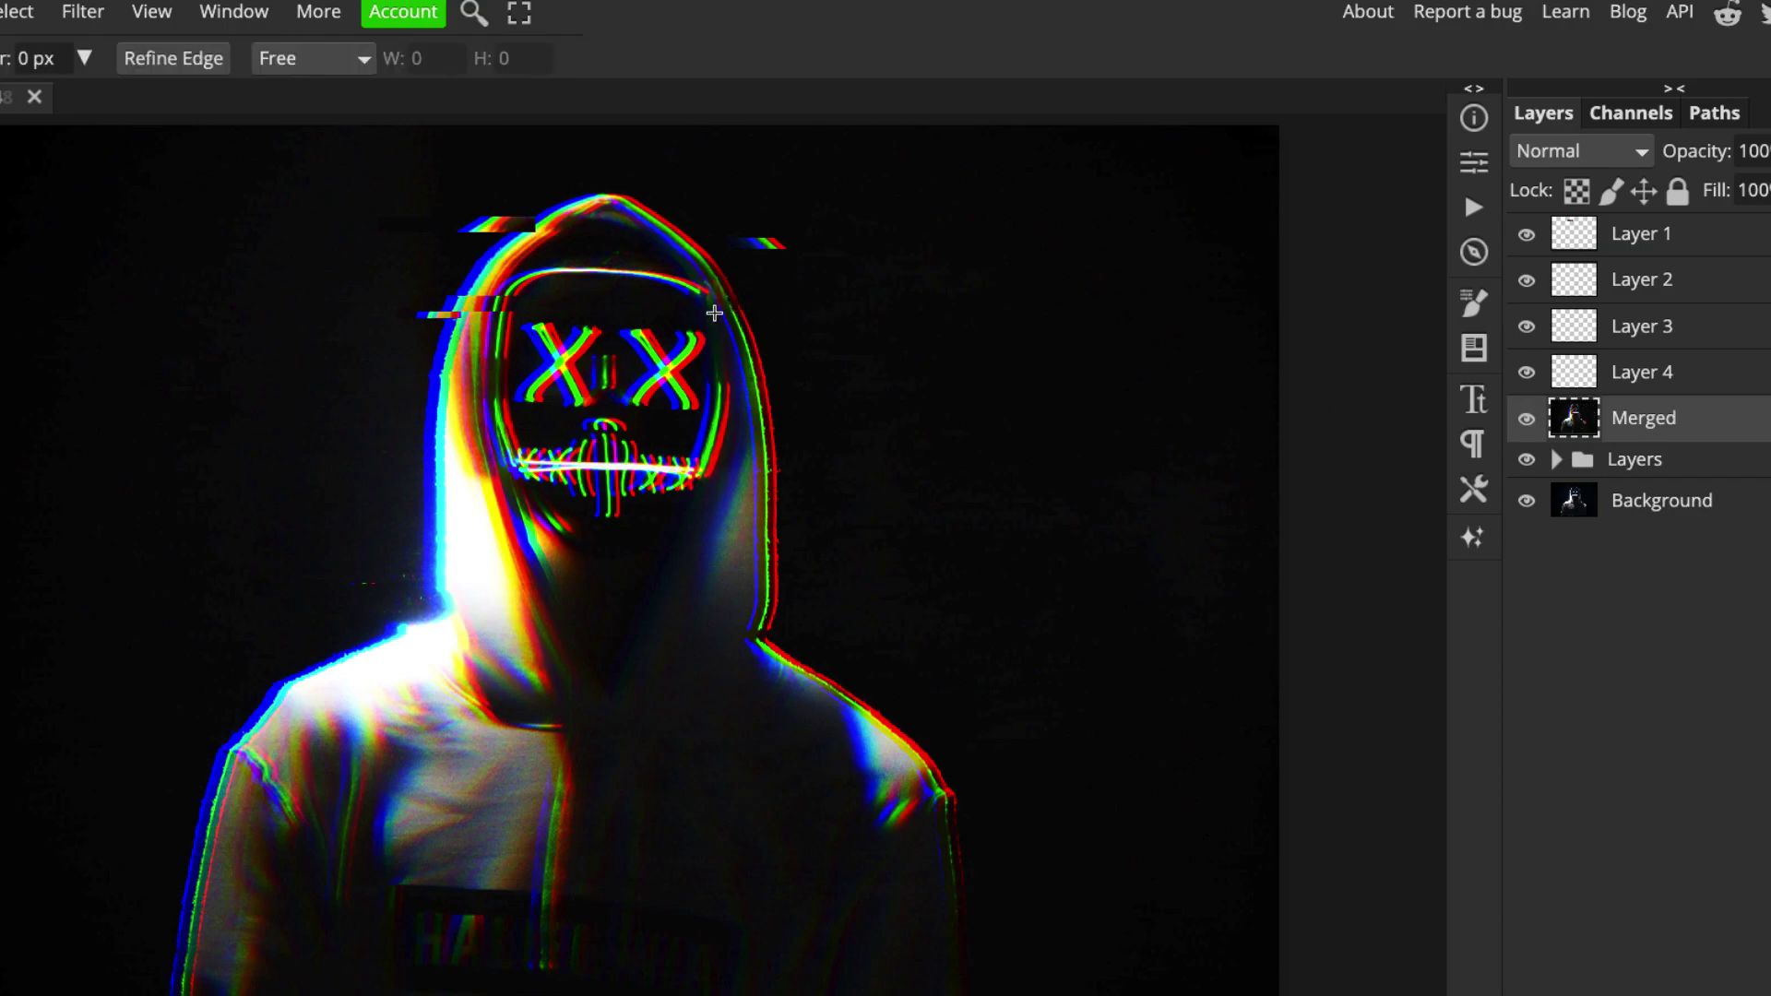
left_click_drag(696, 309, 772, 322)
key("ctrl+j")
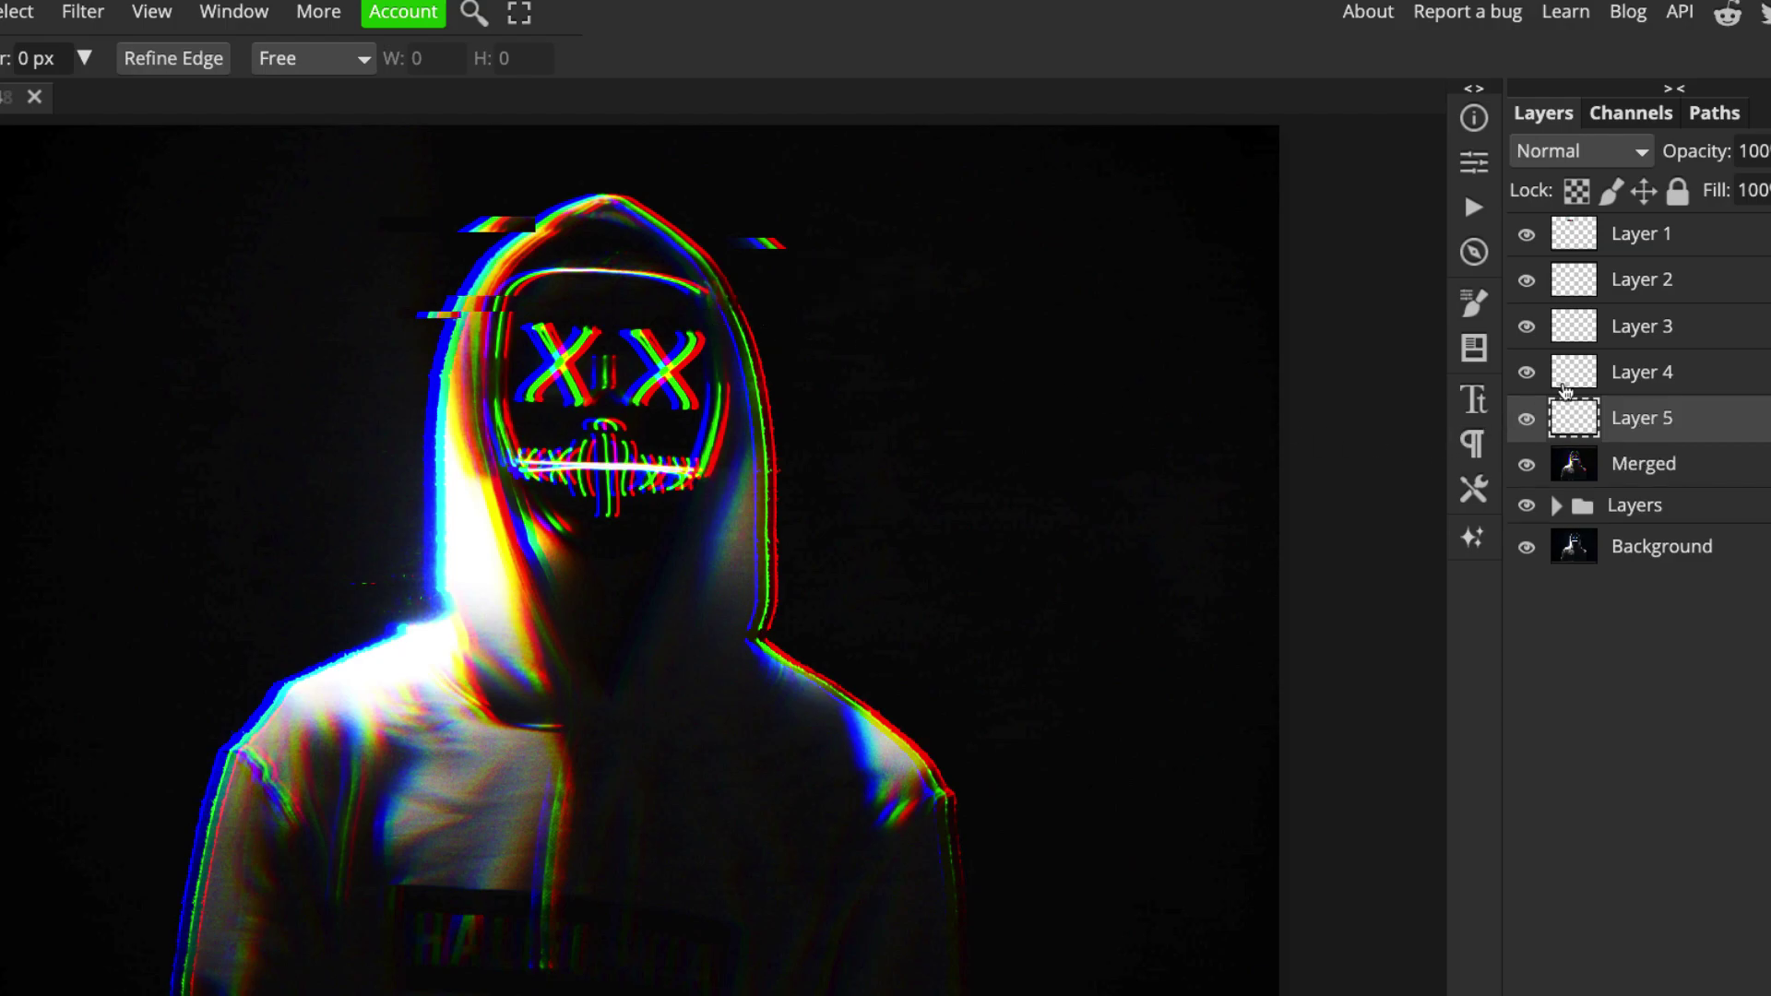
key("v")
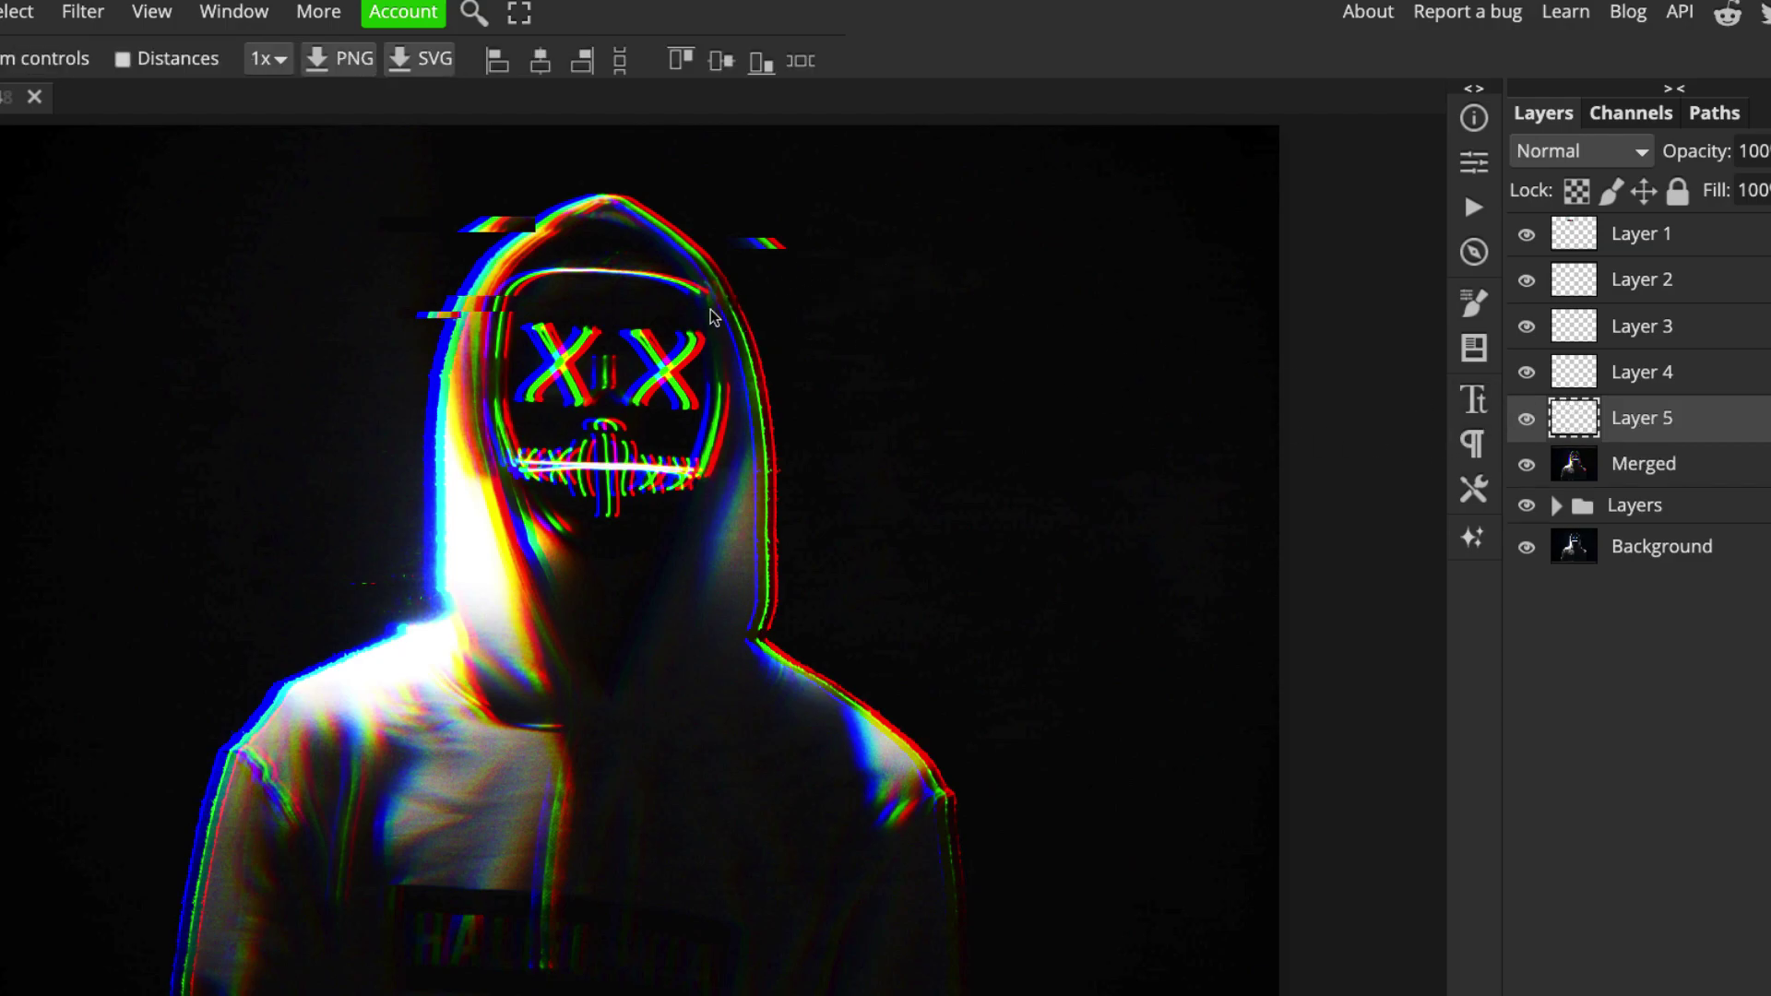
mouse_move(783, 319)
left_mouse_down()
mouse_move(743, 323)
mouse_move(780, 328)
left_mouse_up()
- Marquee a band across the XX eyes on the Merged layer
left_click(1567, 465)
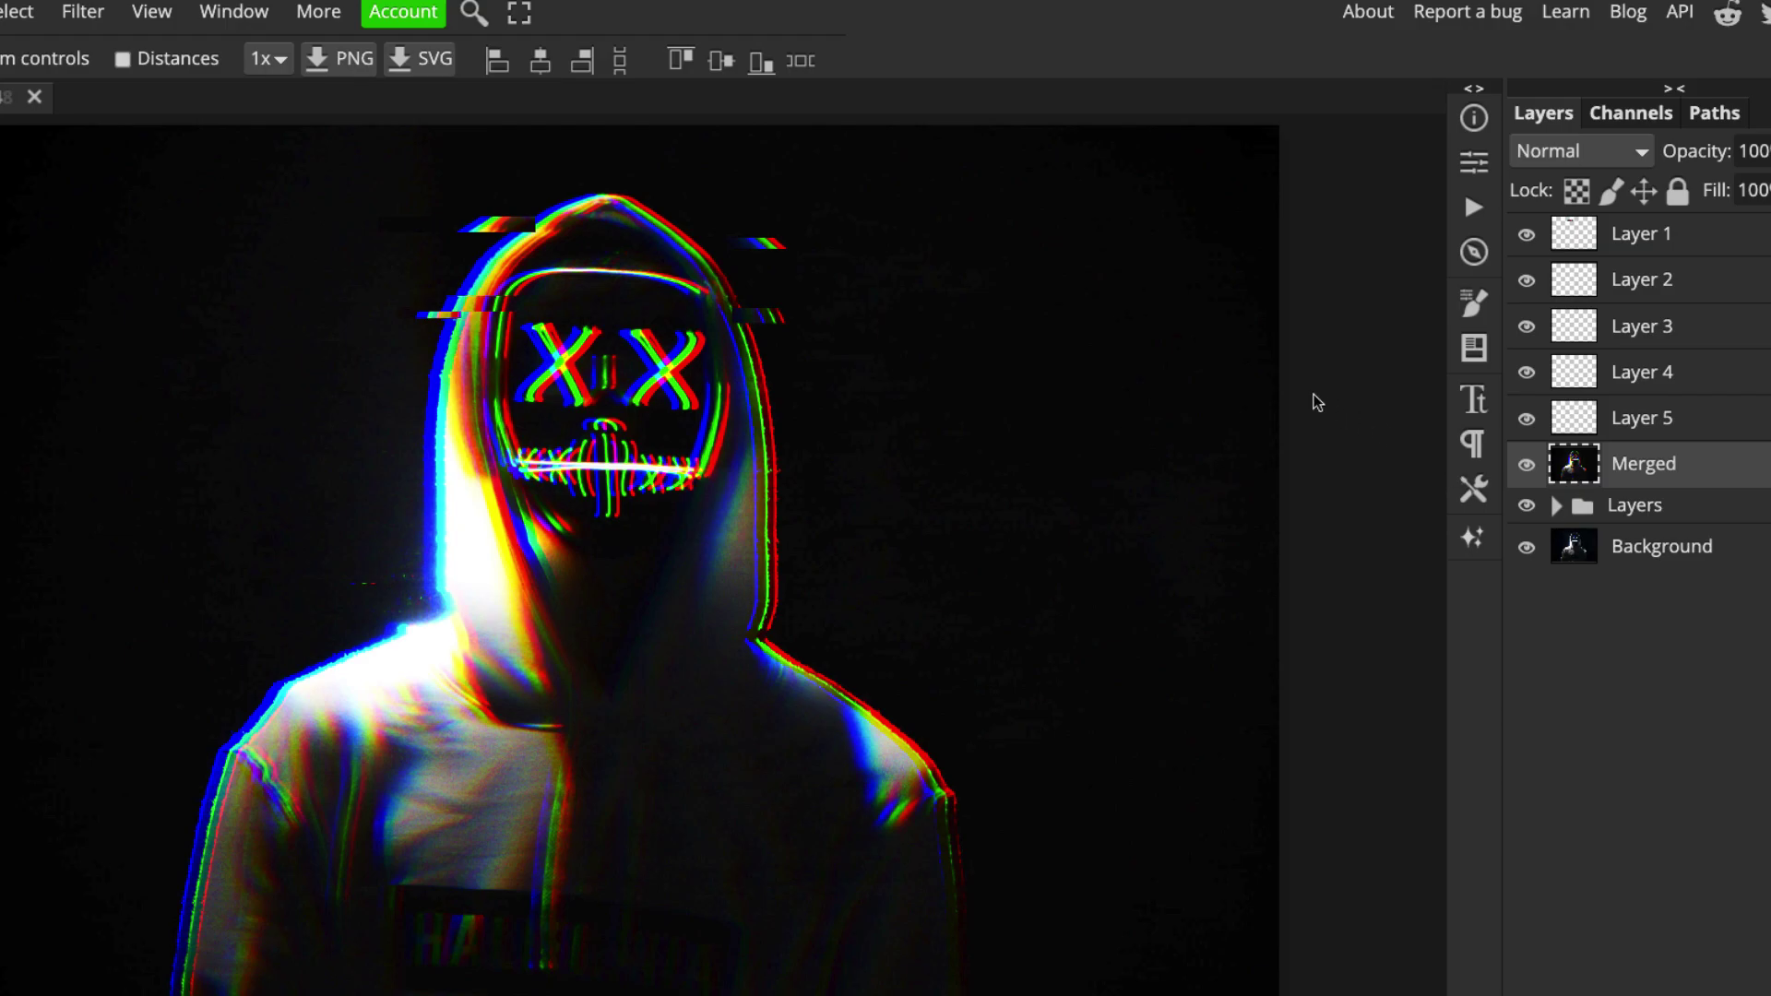
key("m")
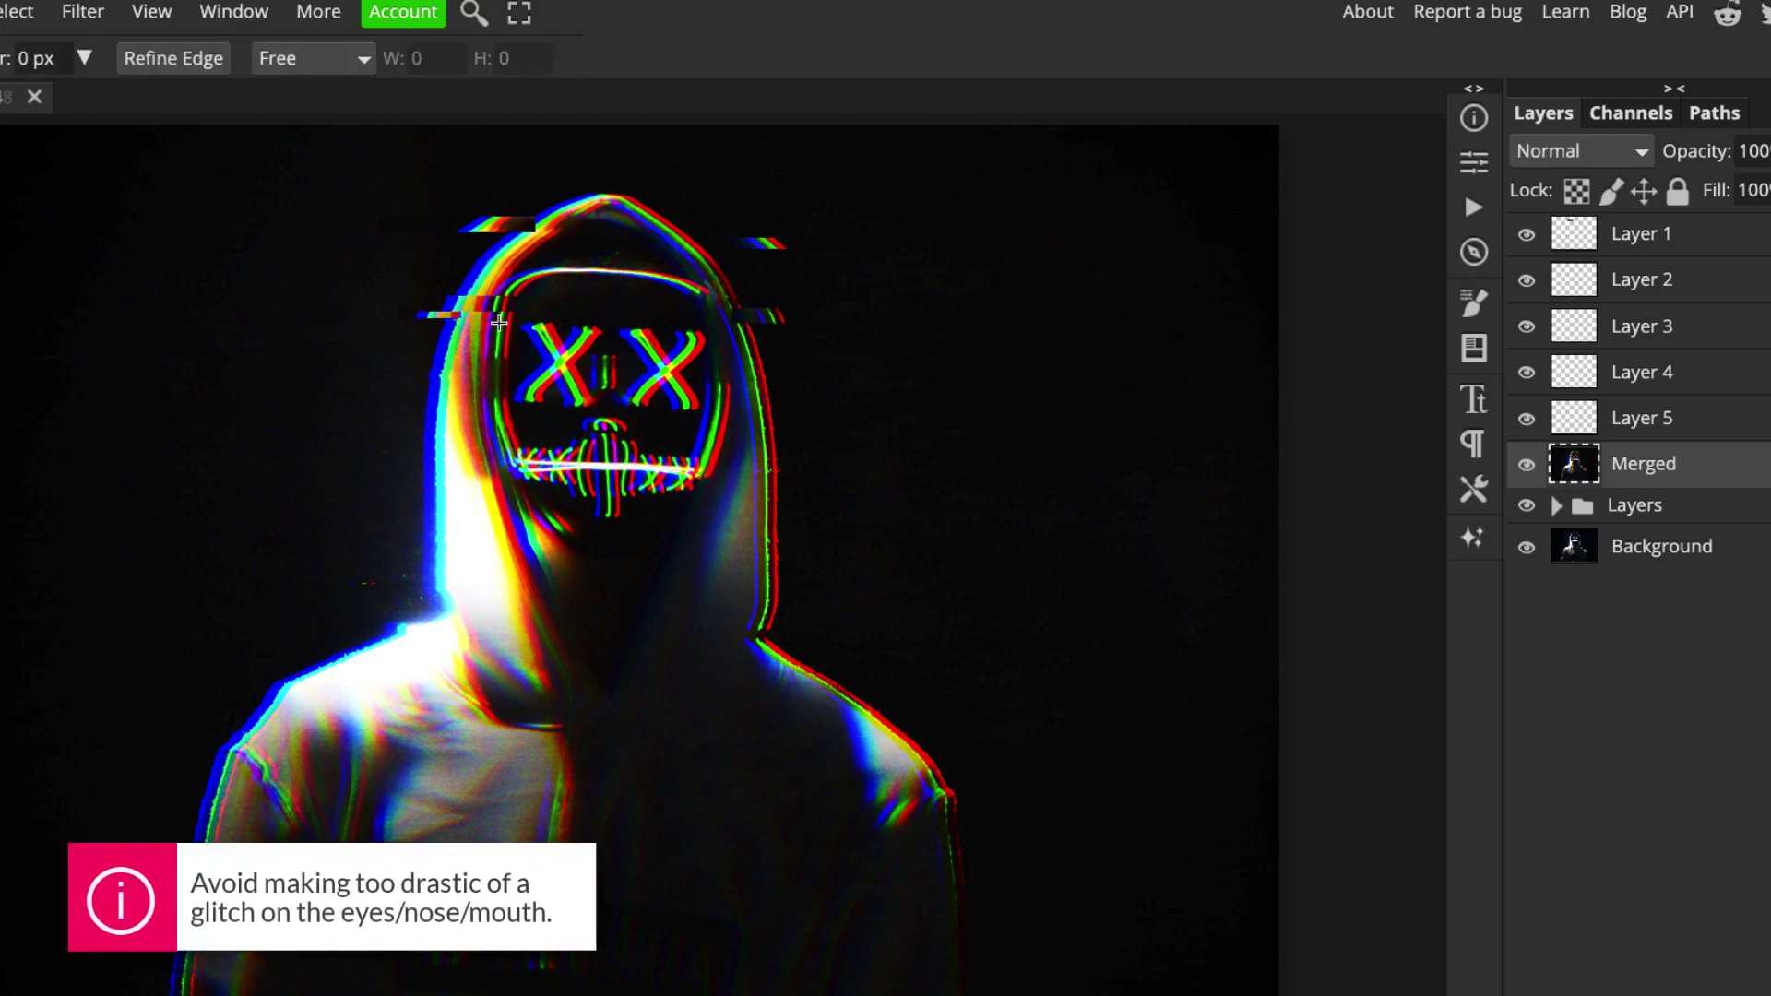
left_click_drag(501, 322, 722, 416)
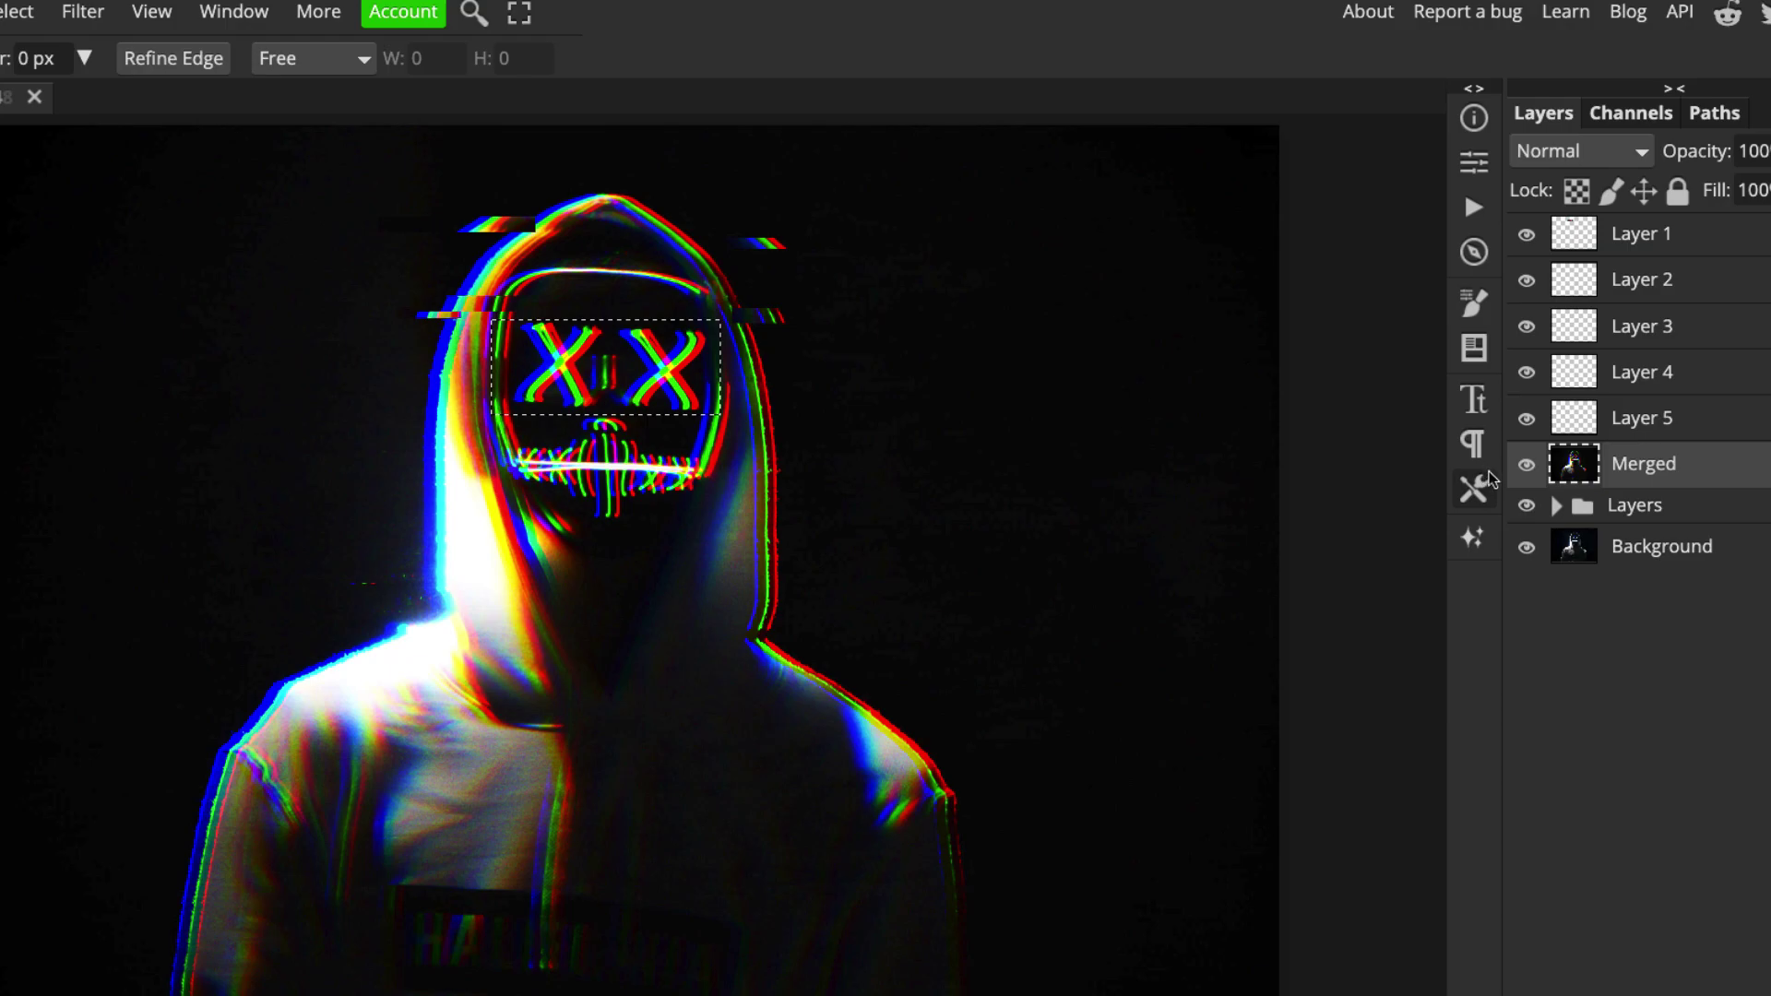
- Copy the eye band to Layer 6 and offset it about 13 px right after undoing a 57 px shift
key("ctrl+j")
key("v")
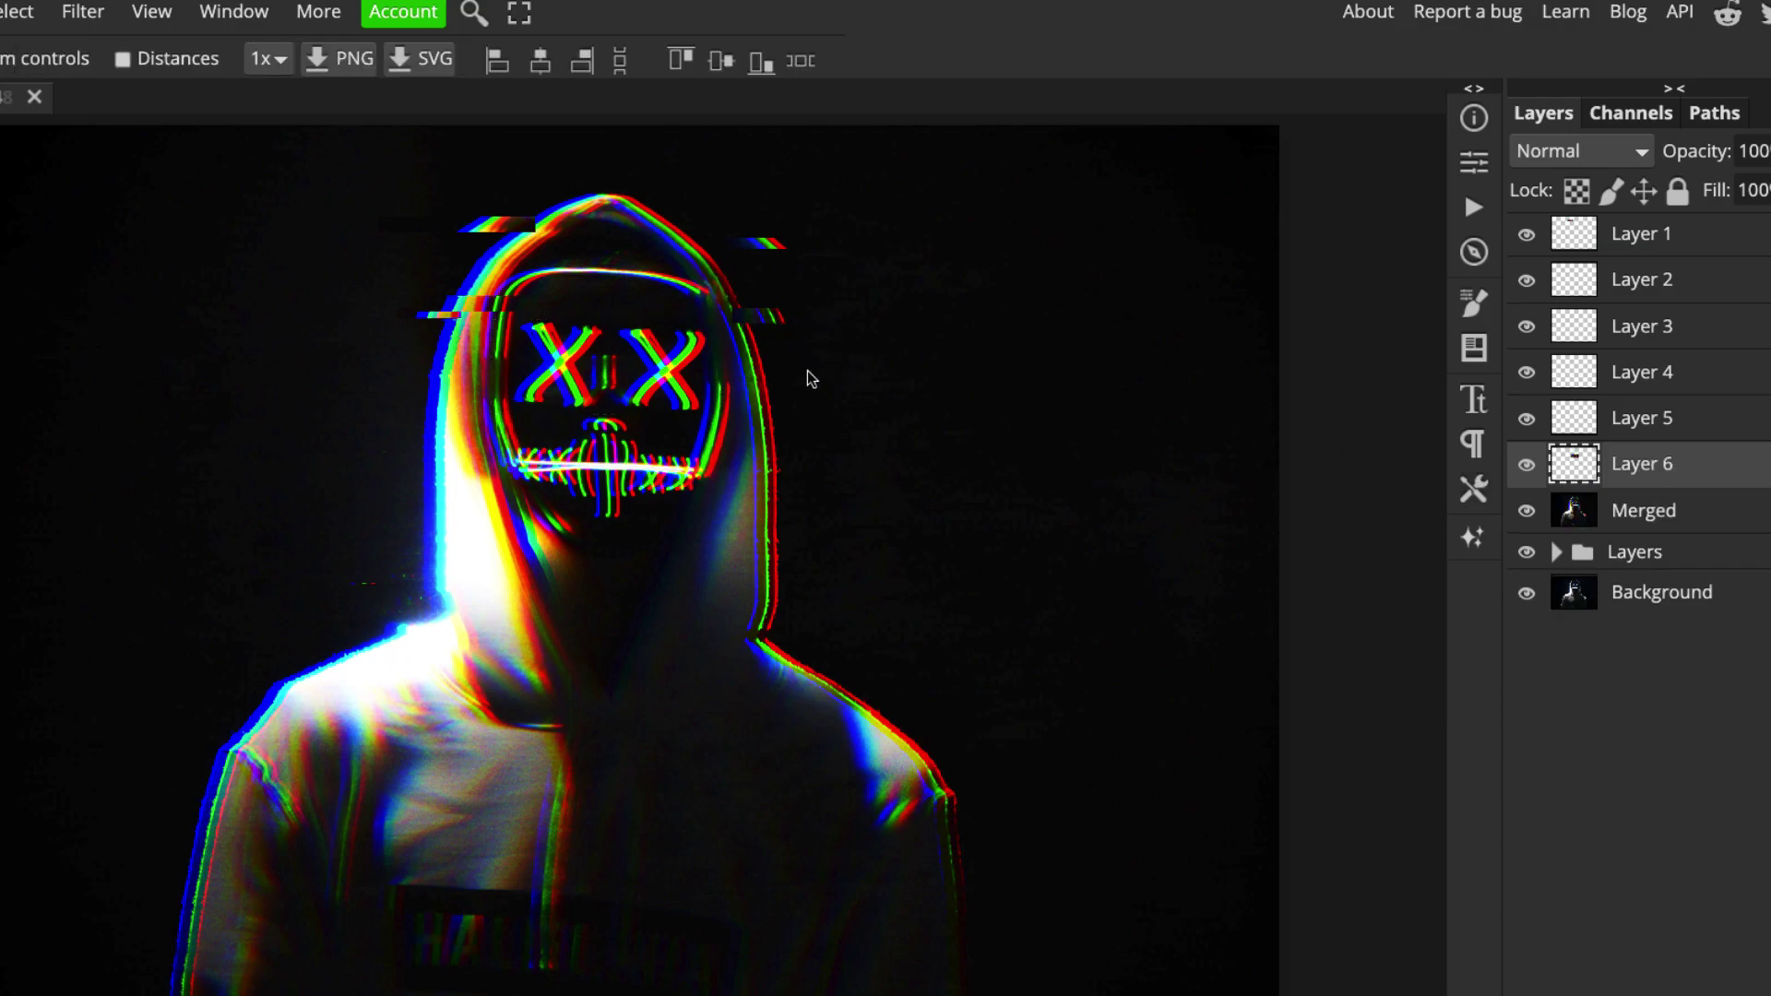
key("ctrl+d")
left_click_drag(667, 372, 720, 383)
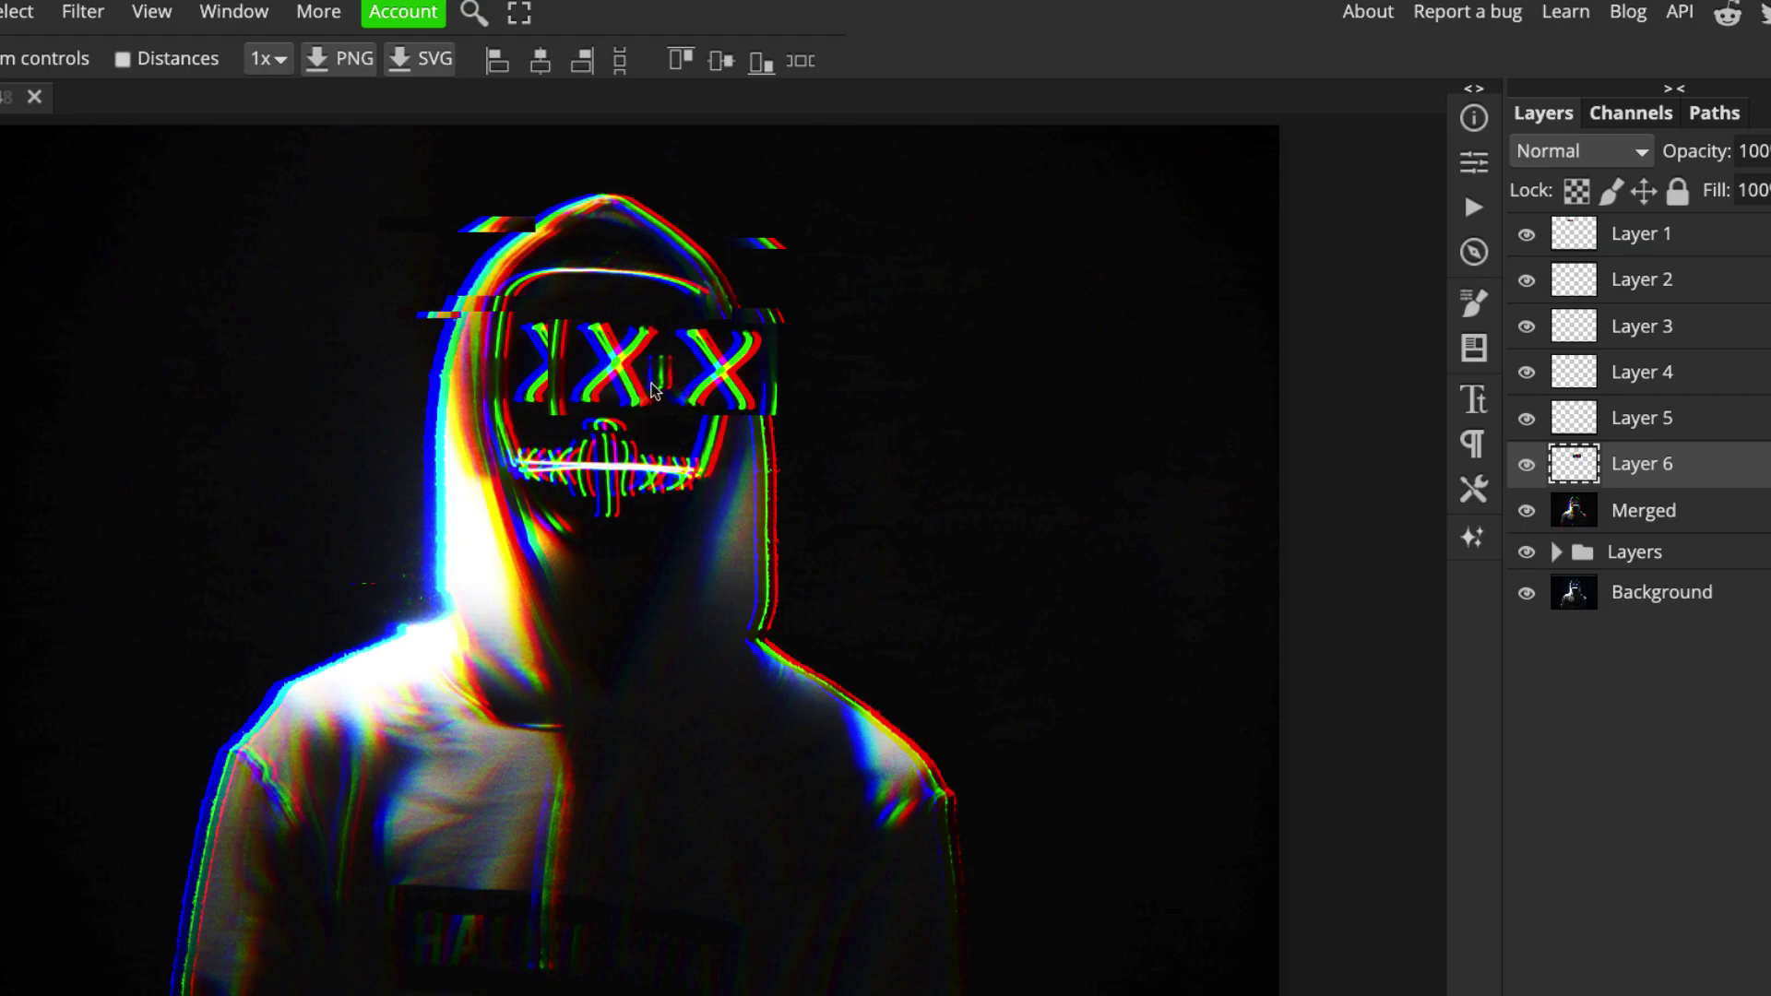
key("ctrl+z")
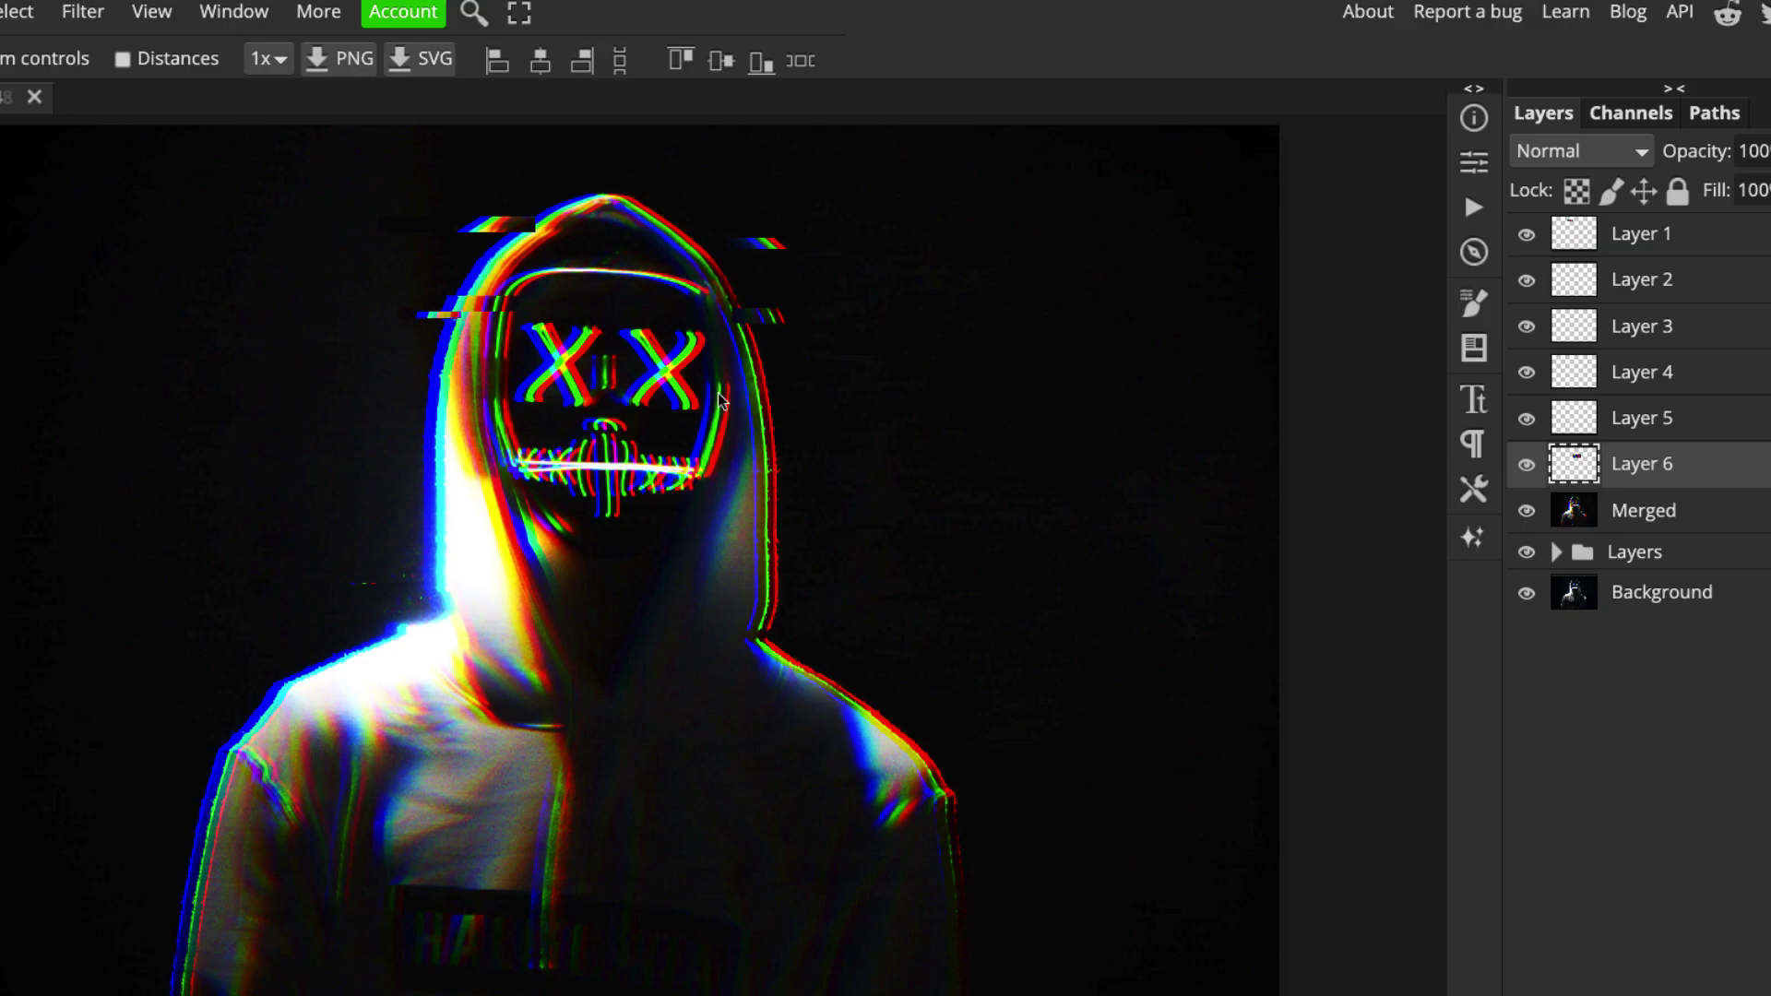
left_click_drag(625, 378, 632, 375)
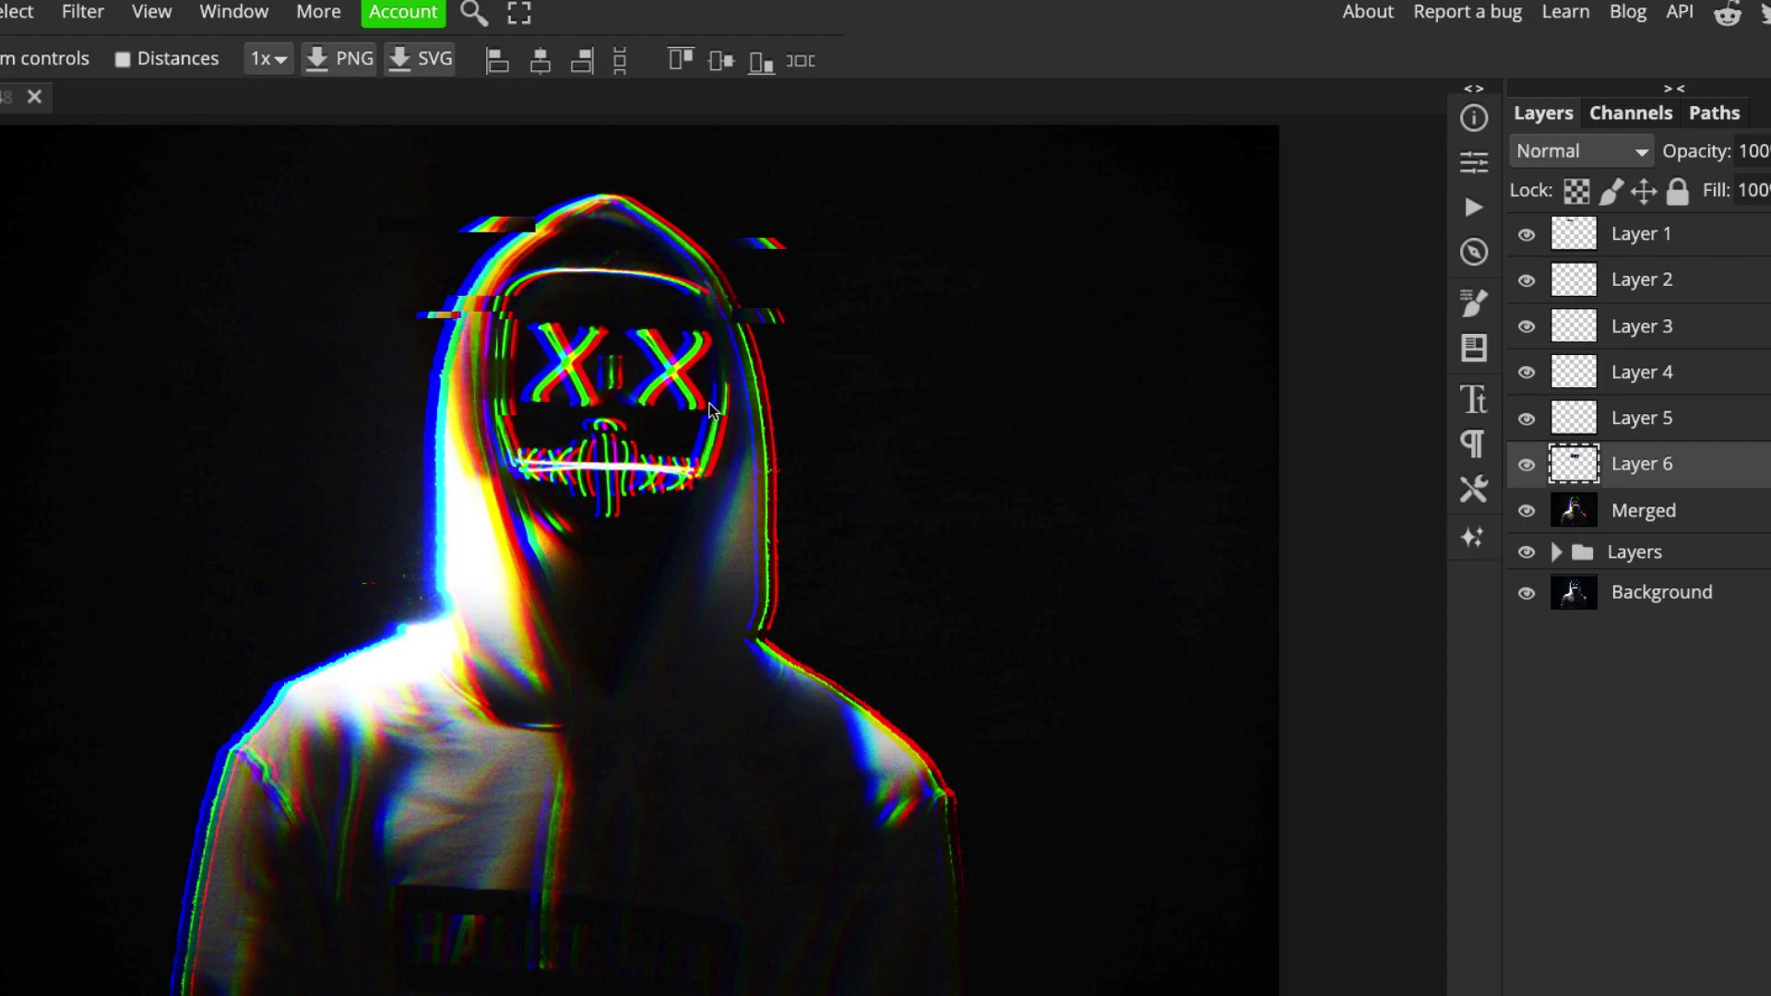
left_click(1577, 513)
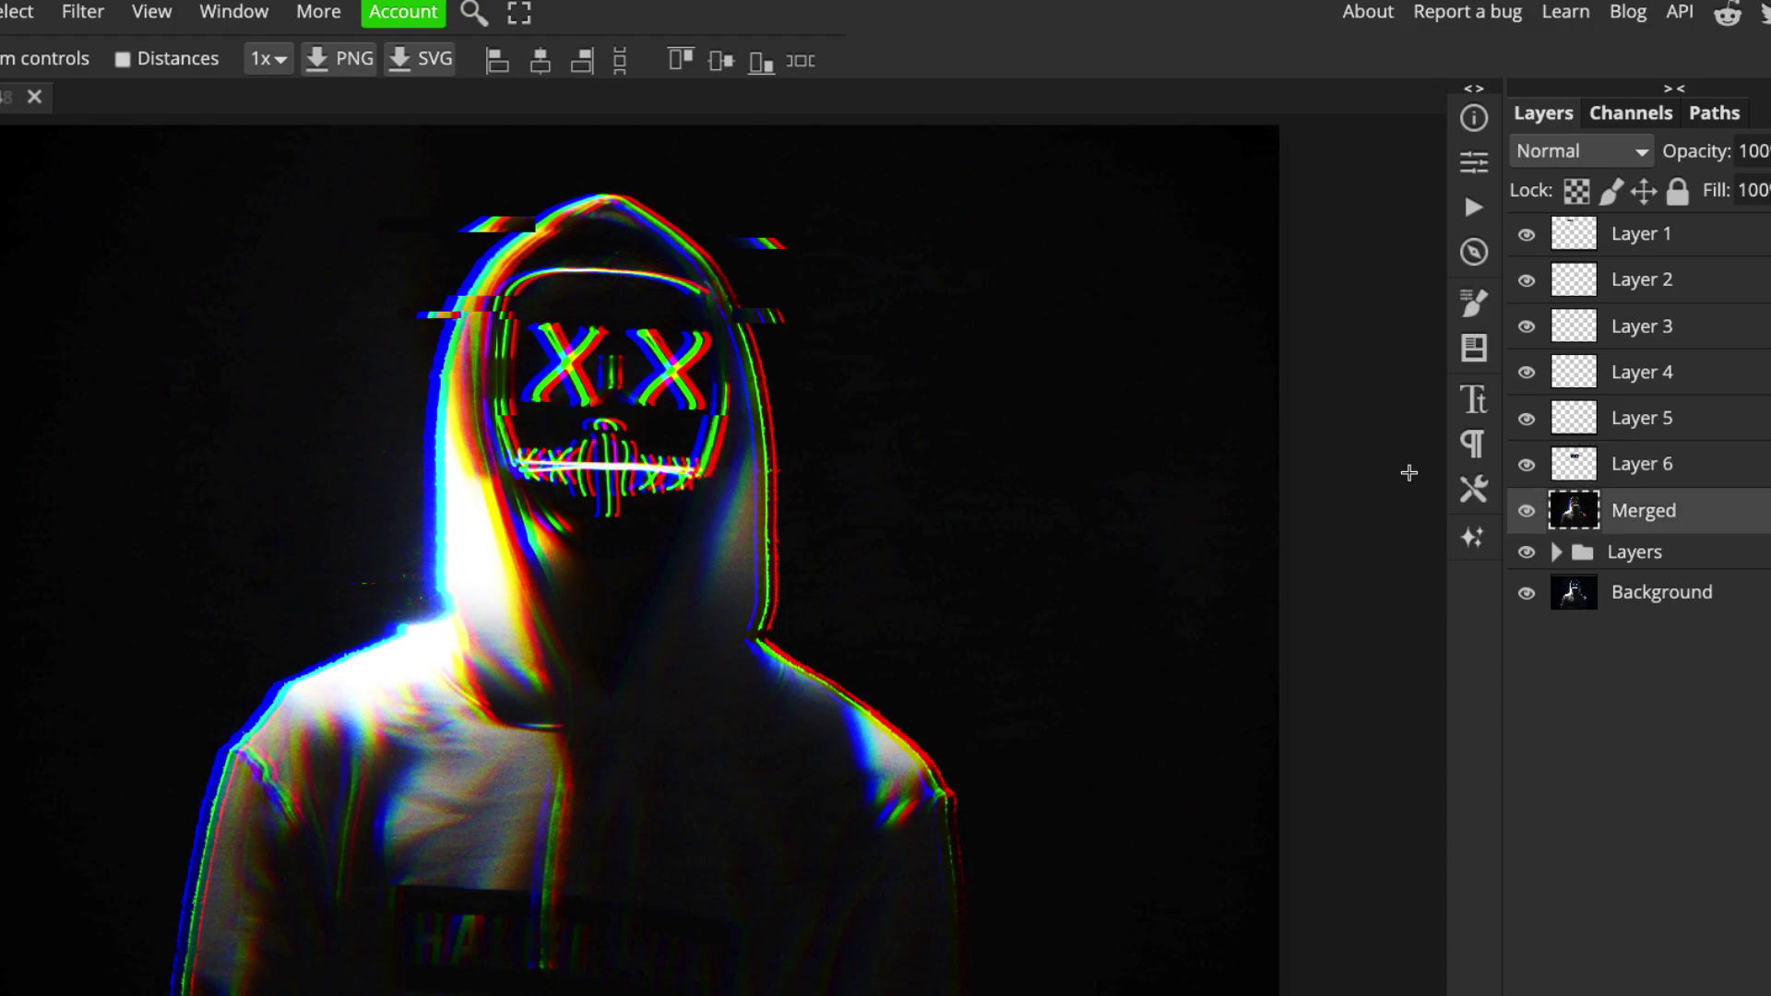
- Check the Layer 6 eye slice and the Layer 9 slice by toggling their visibility
key("m")
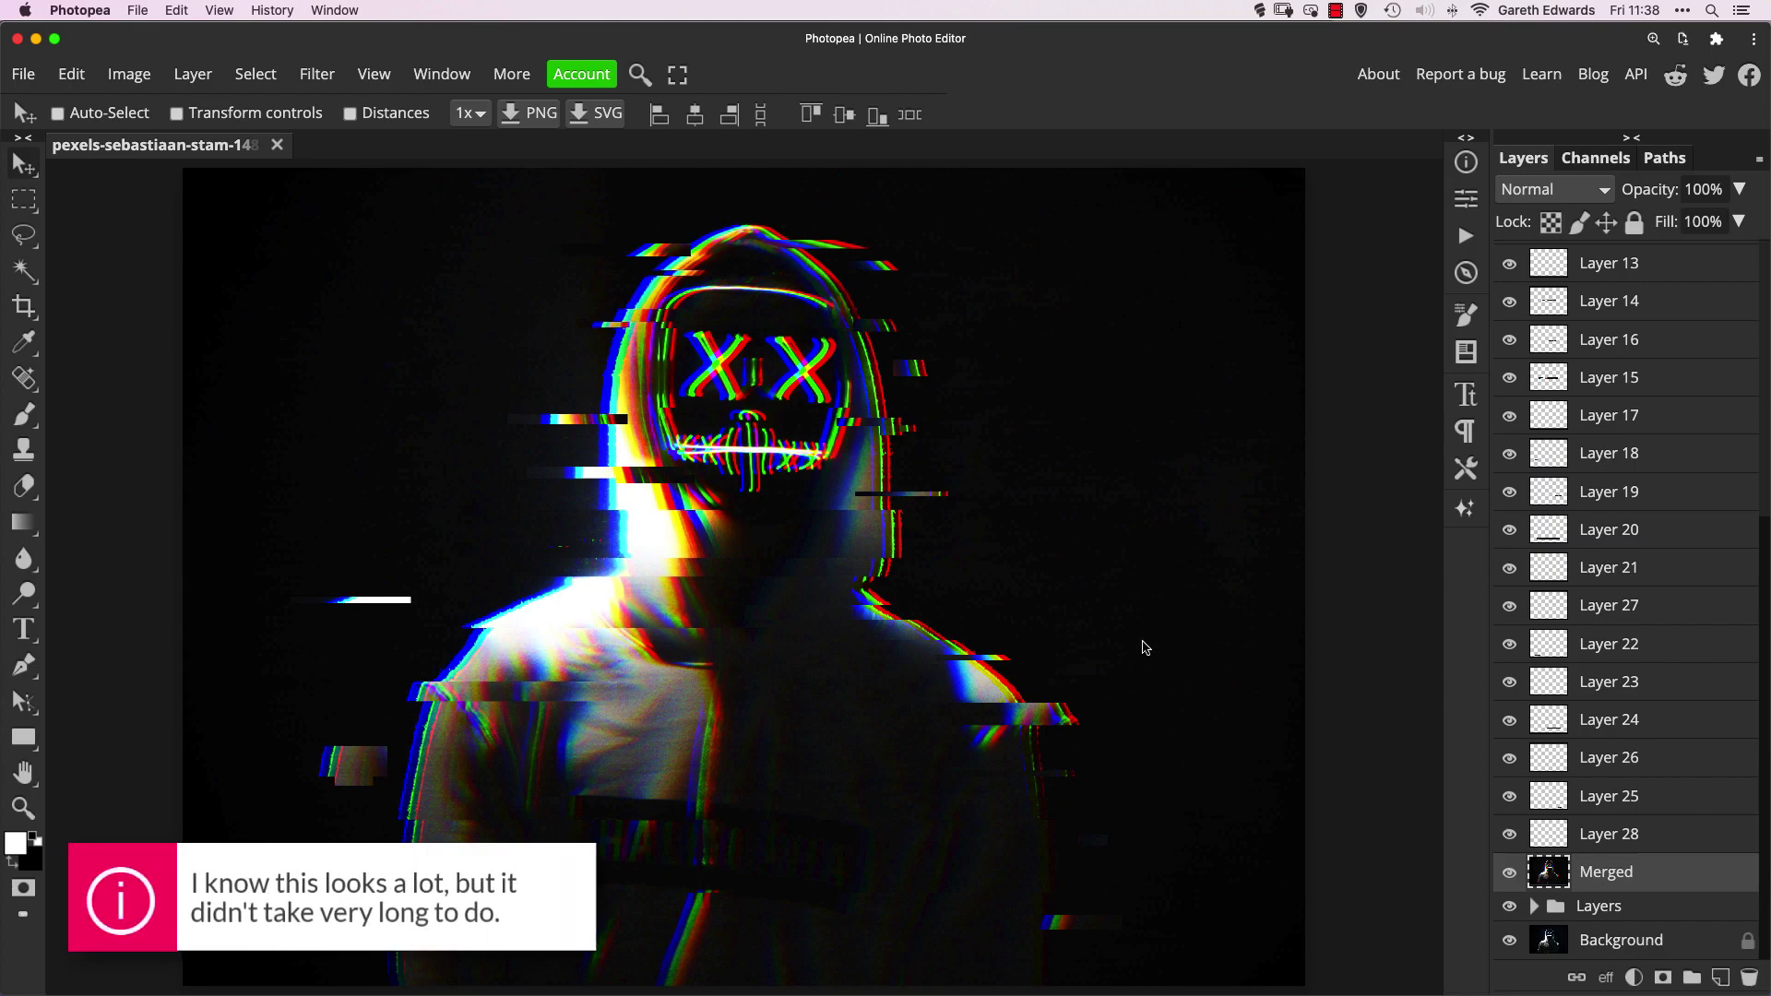
left_click_drag(1766, 732, 1767, 694)
scroll(1766, 694, "up", 10)
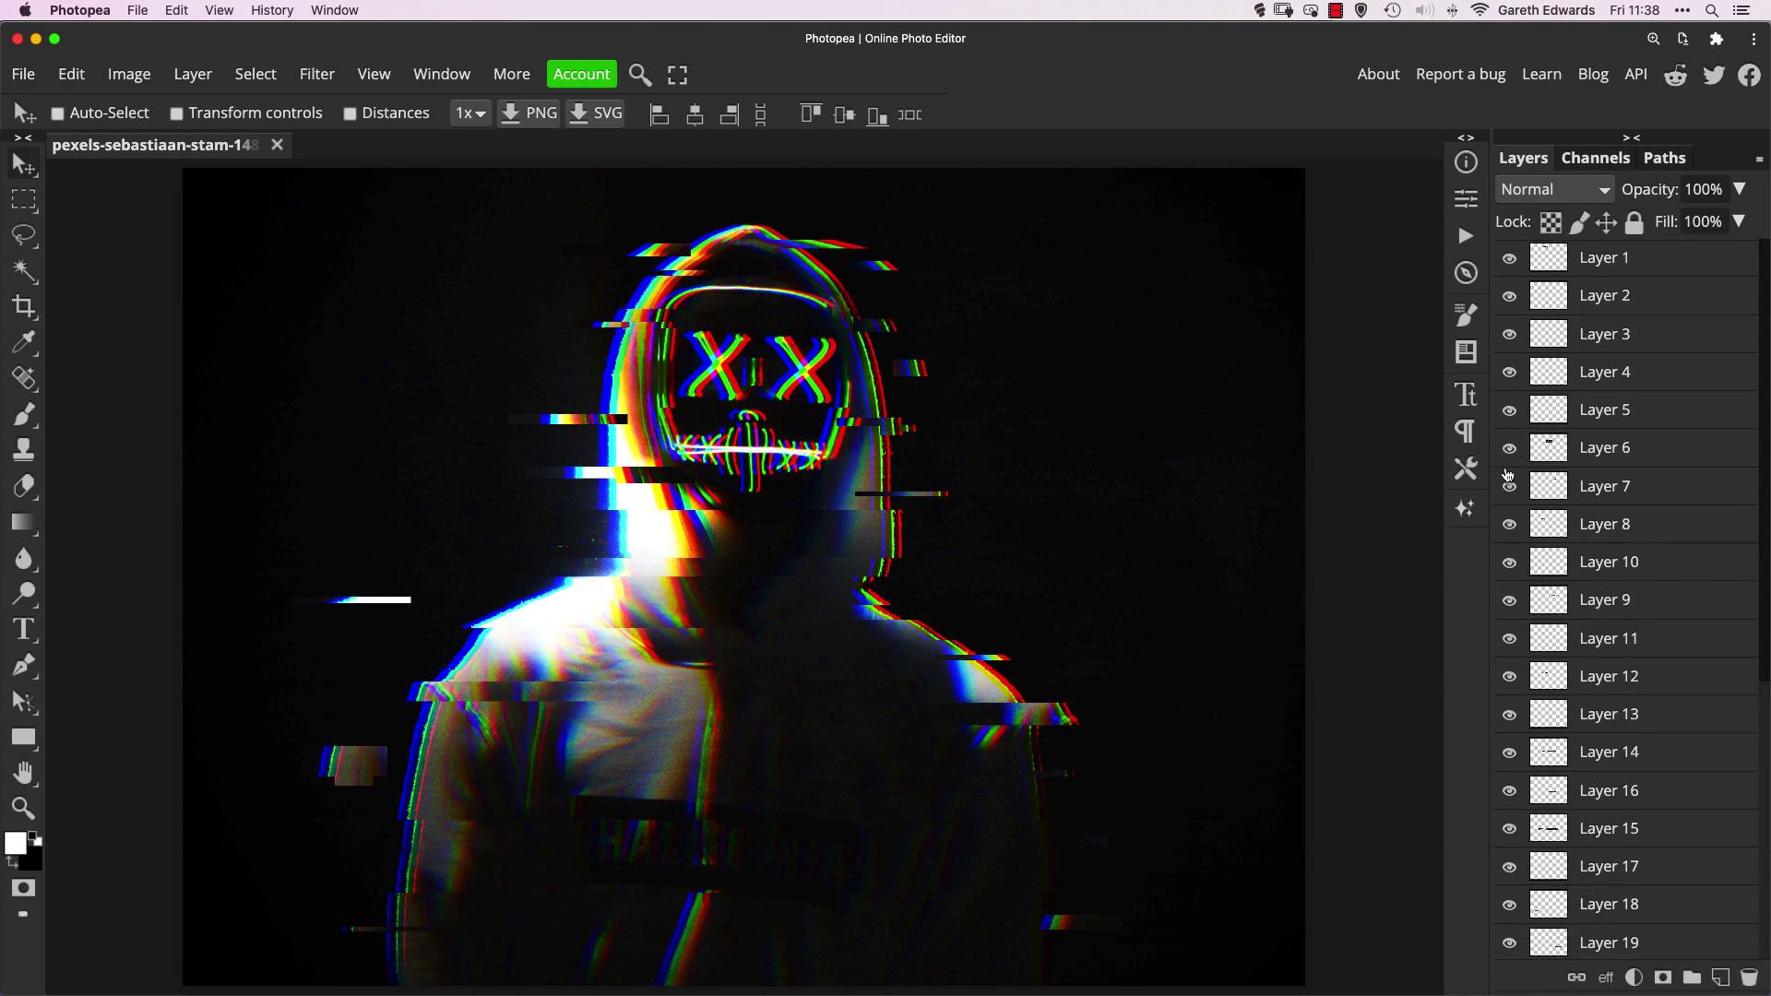
left_click(1509, 451)
left_click(1510, 451)
left_click(1512, 601)
left_click(1513, 606)
- Check Layer 1's slice, then select Layer 1 through Layer 28 together
left_click(1513, 262)
left_click(1513, 261)
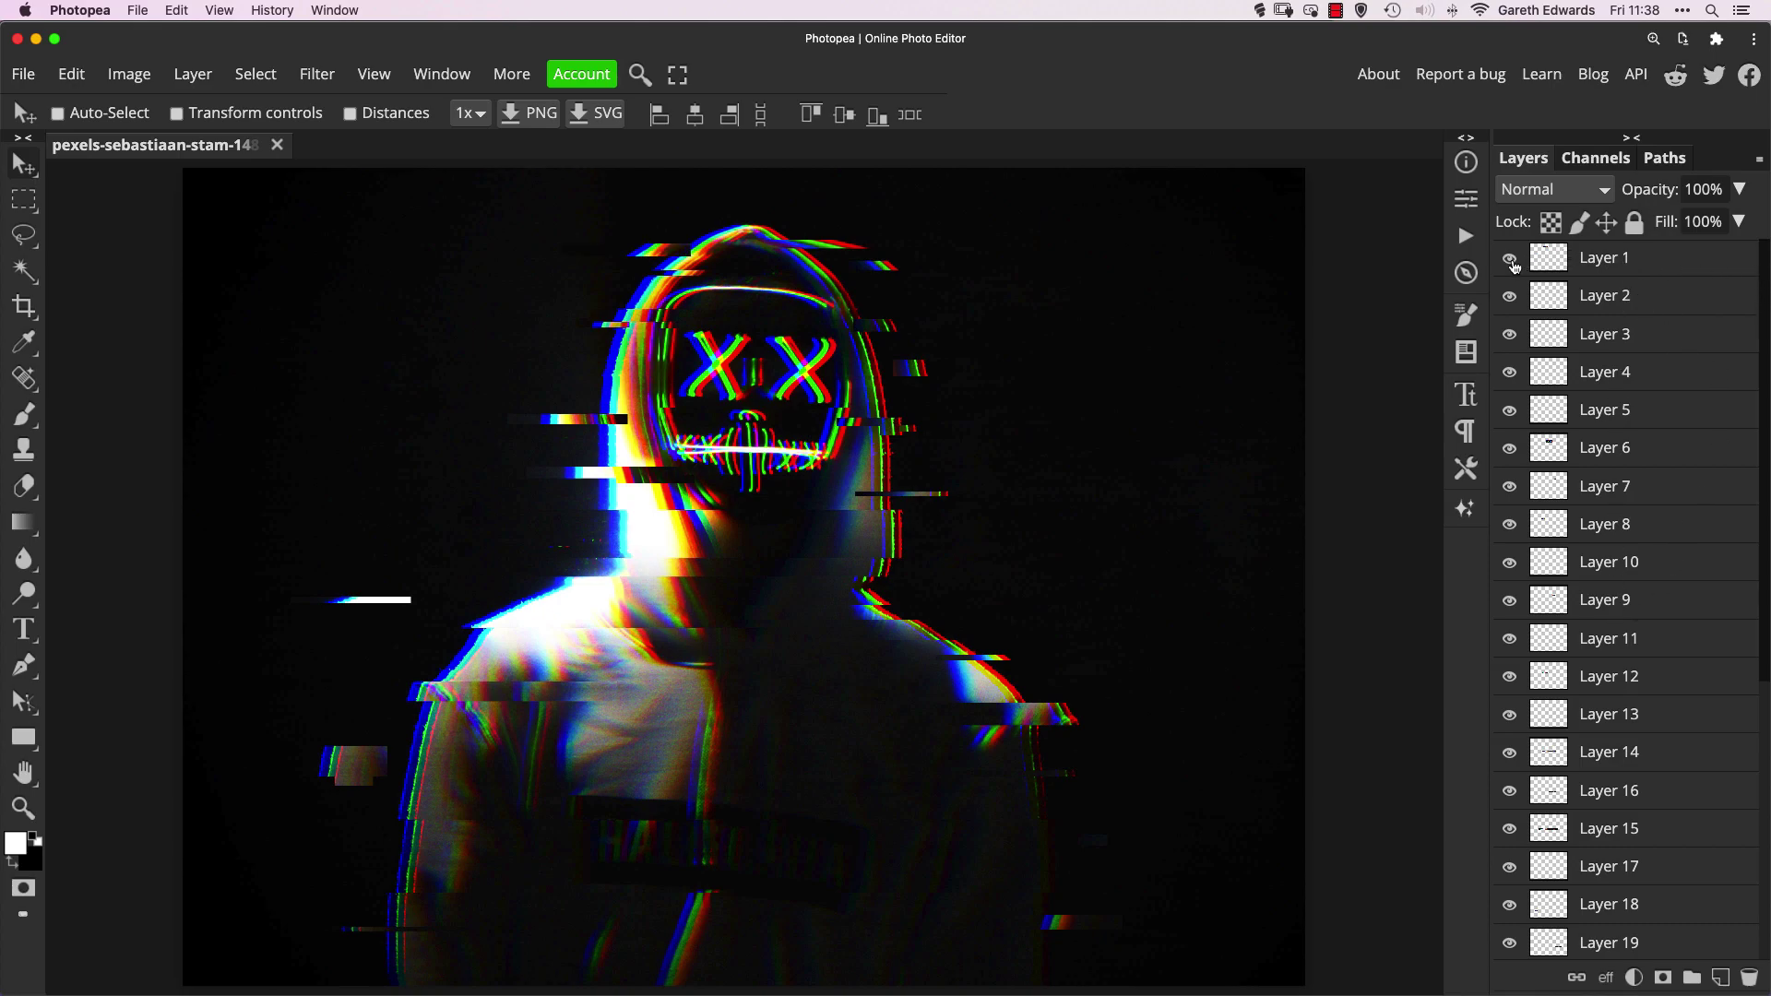
left_click(1690, 267)
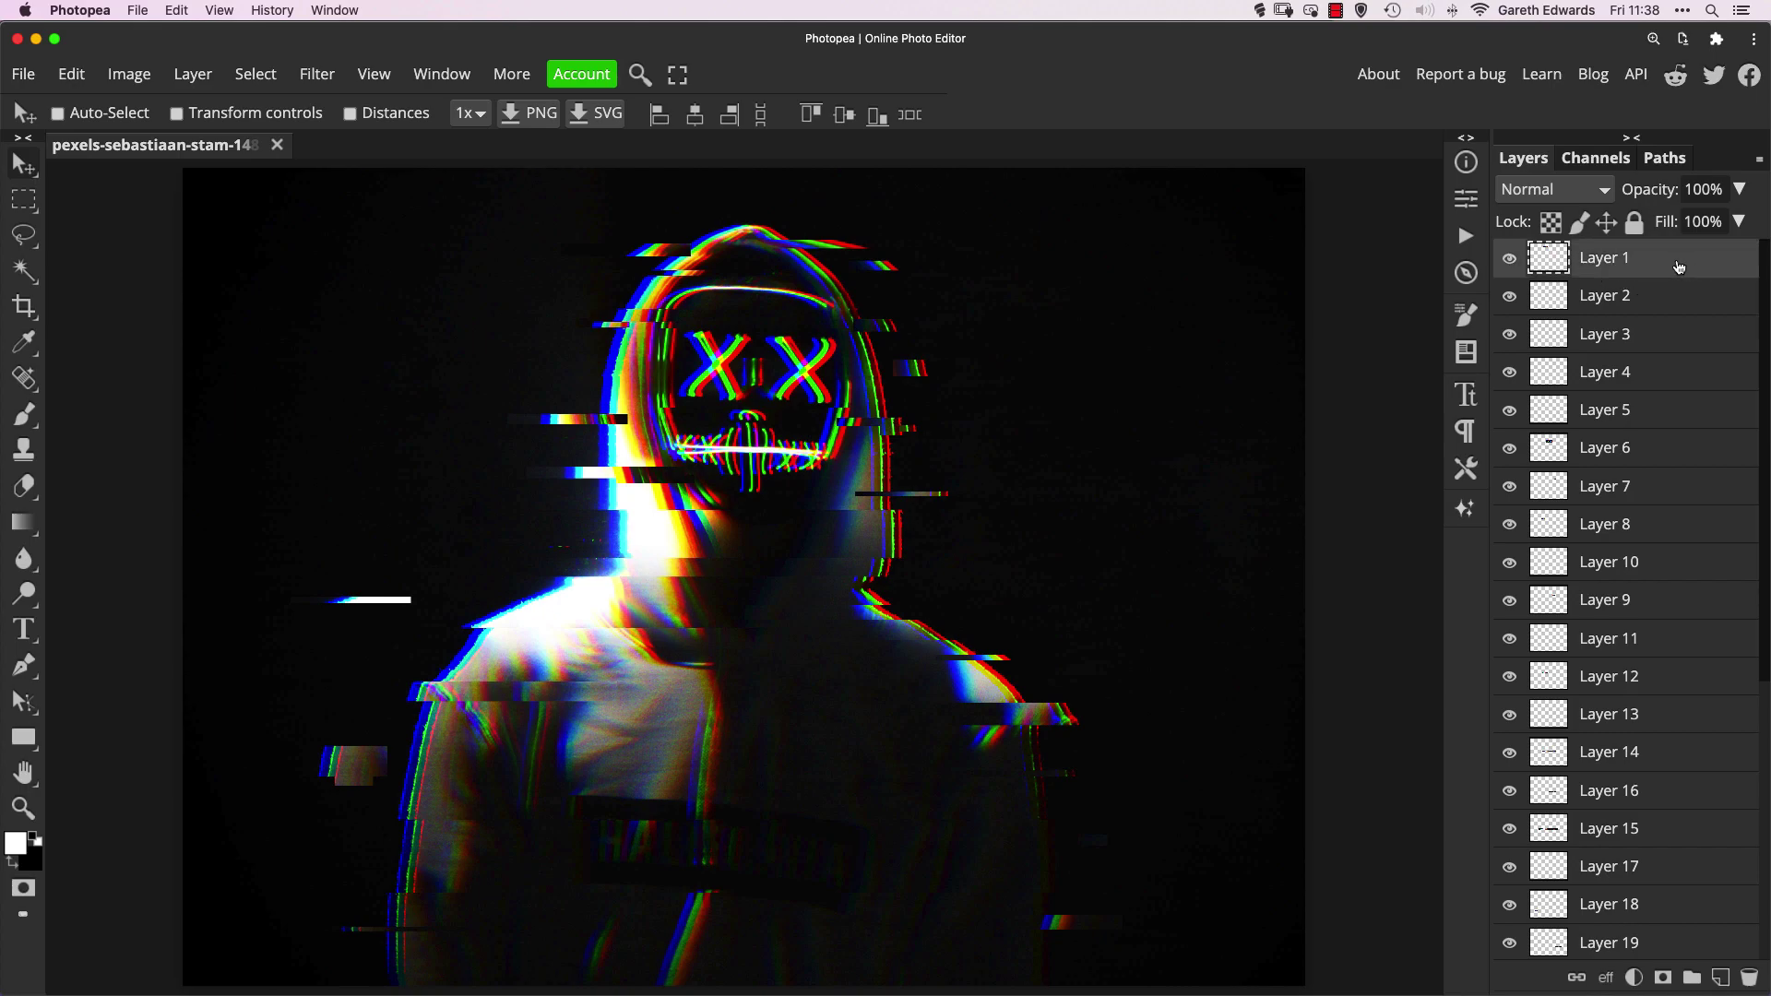
scroll(1624, 516, "down", 10)
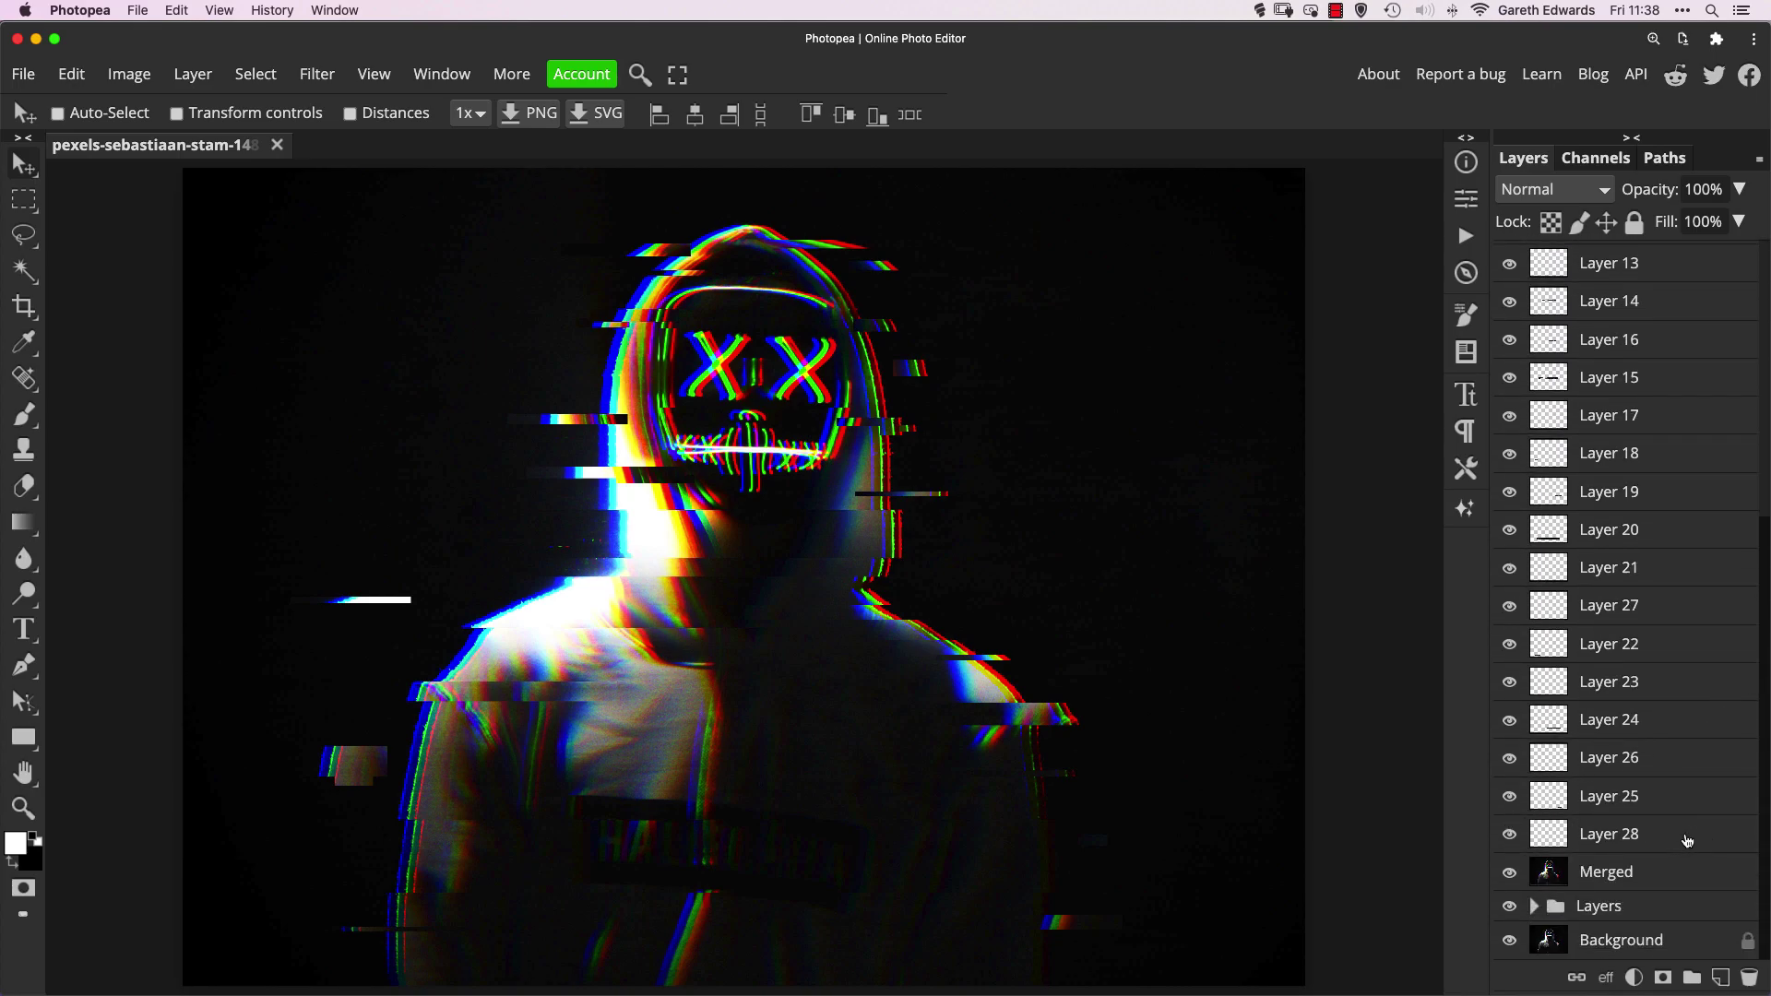
left_click(1702, 840, "shift")
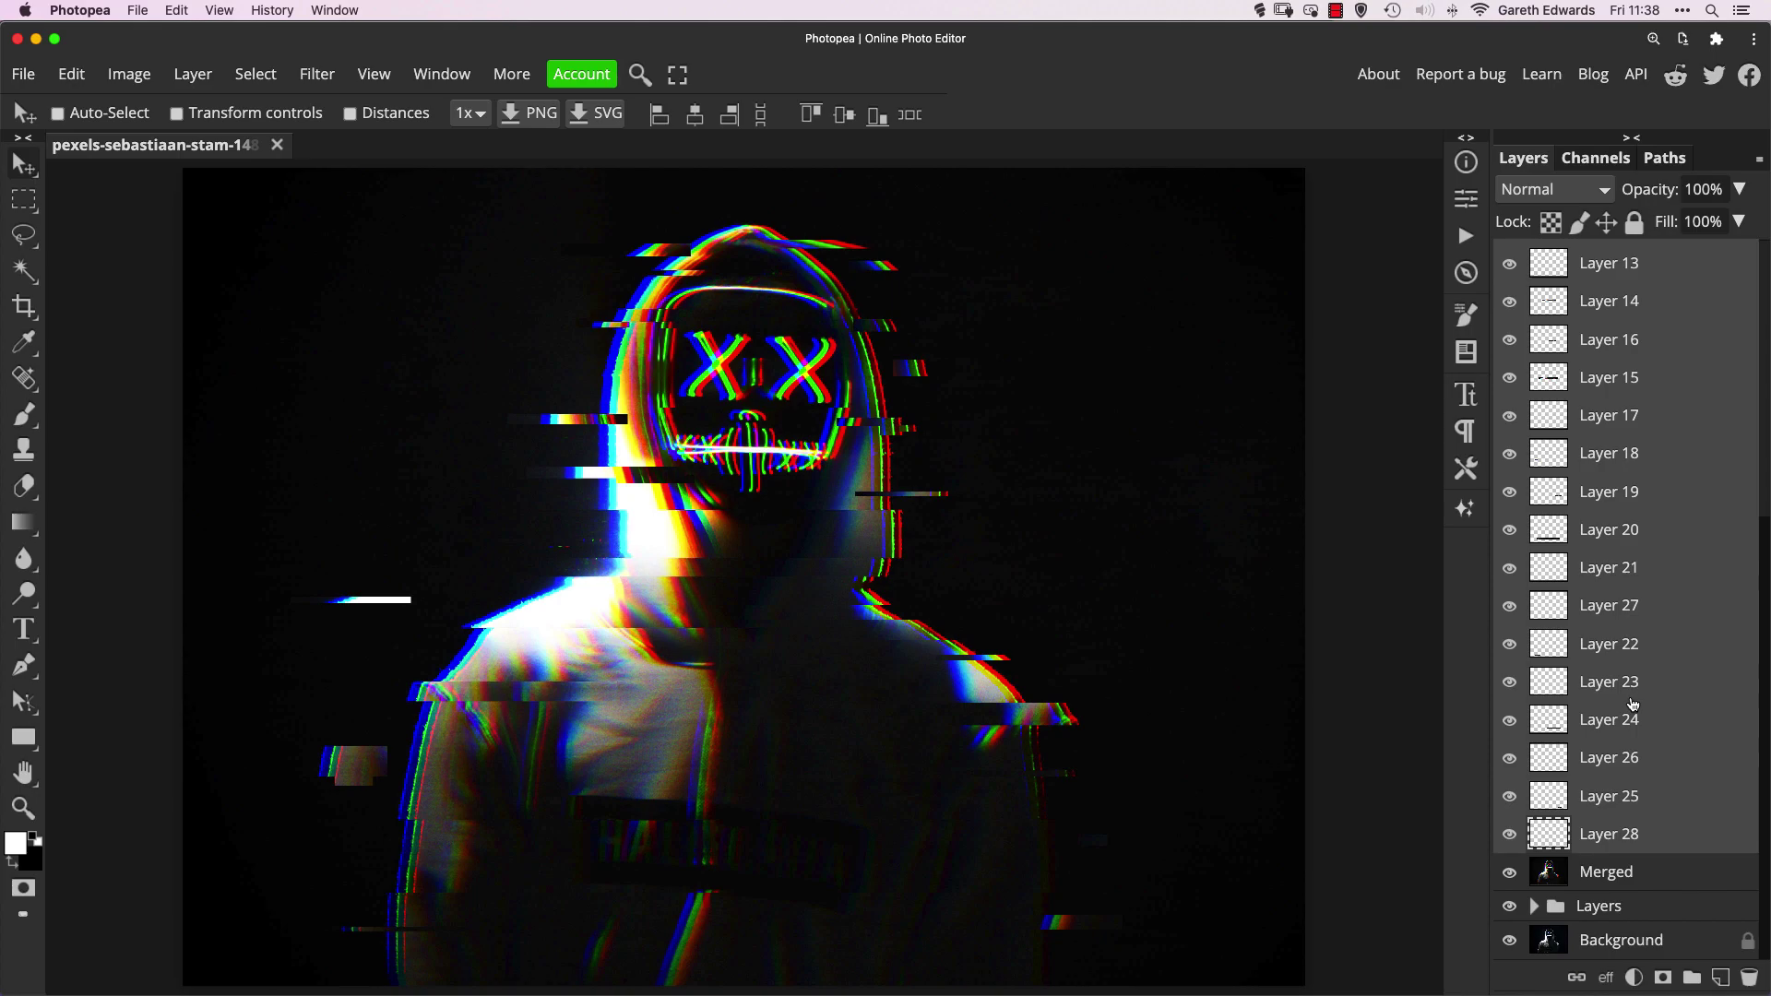
- Group the selected slice layers into a folder named 'Glitch pieces'
key("super+g")
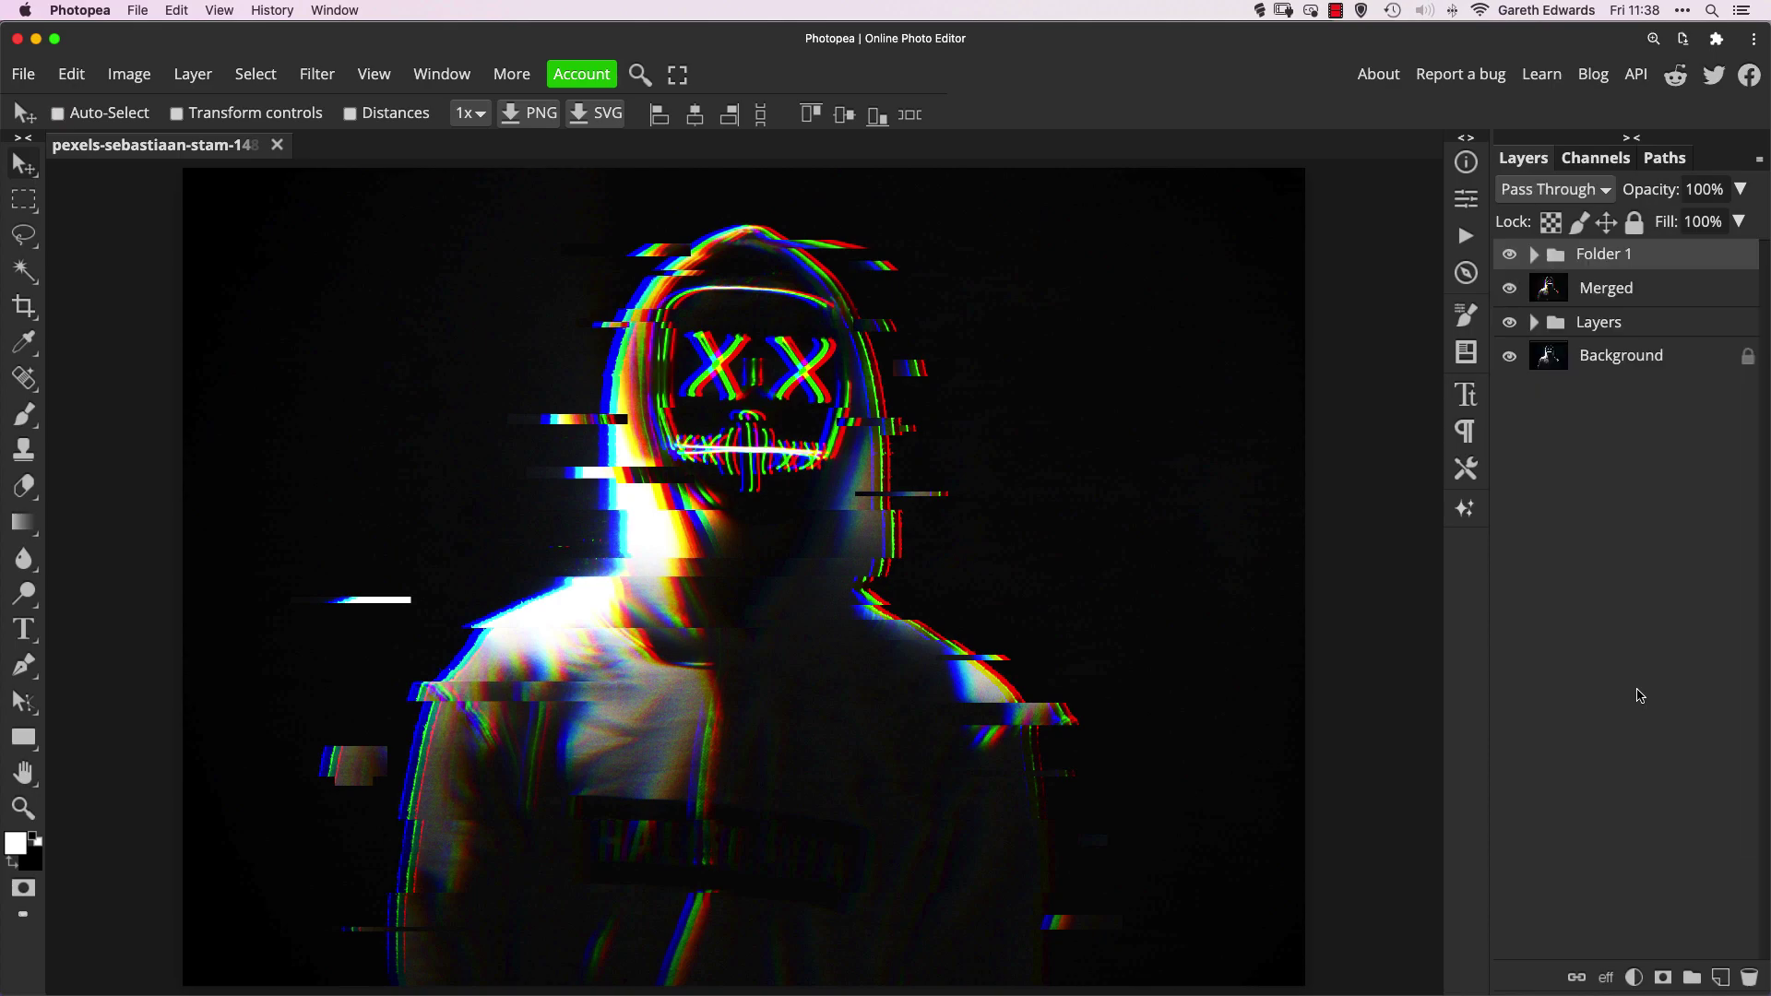
double_click(1603, 255)
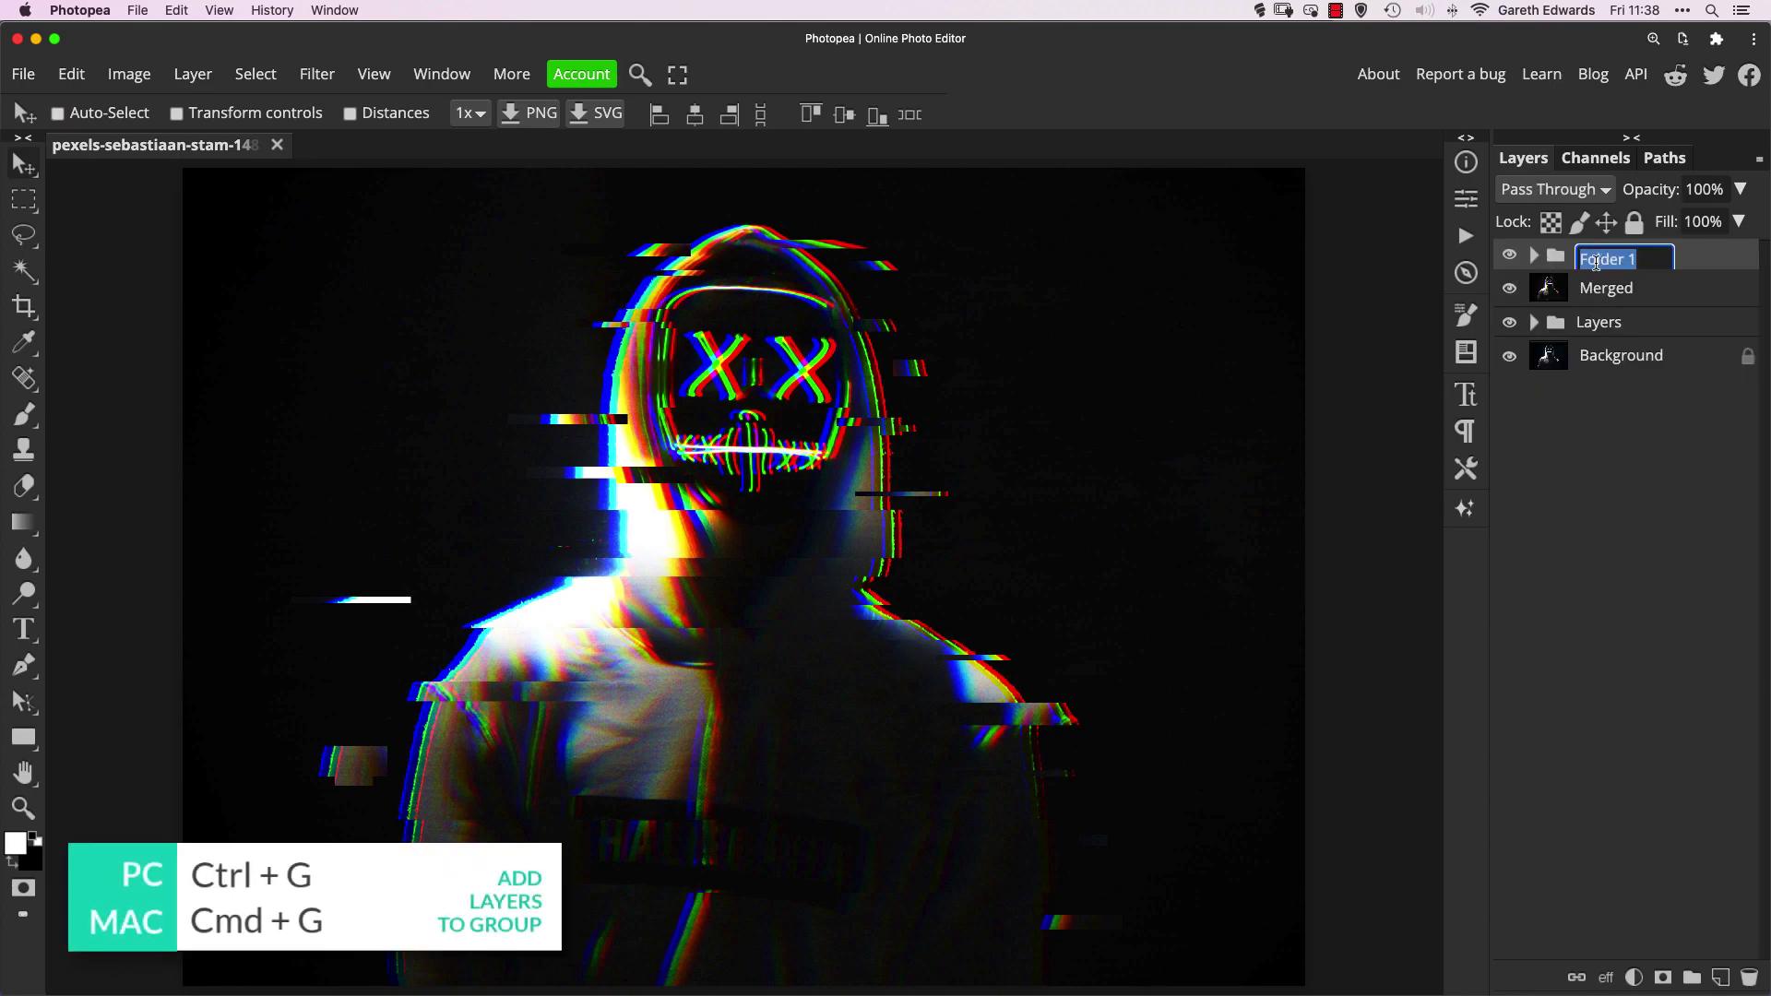
type("Glitch piec")
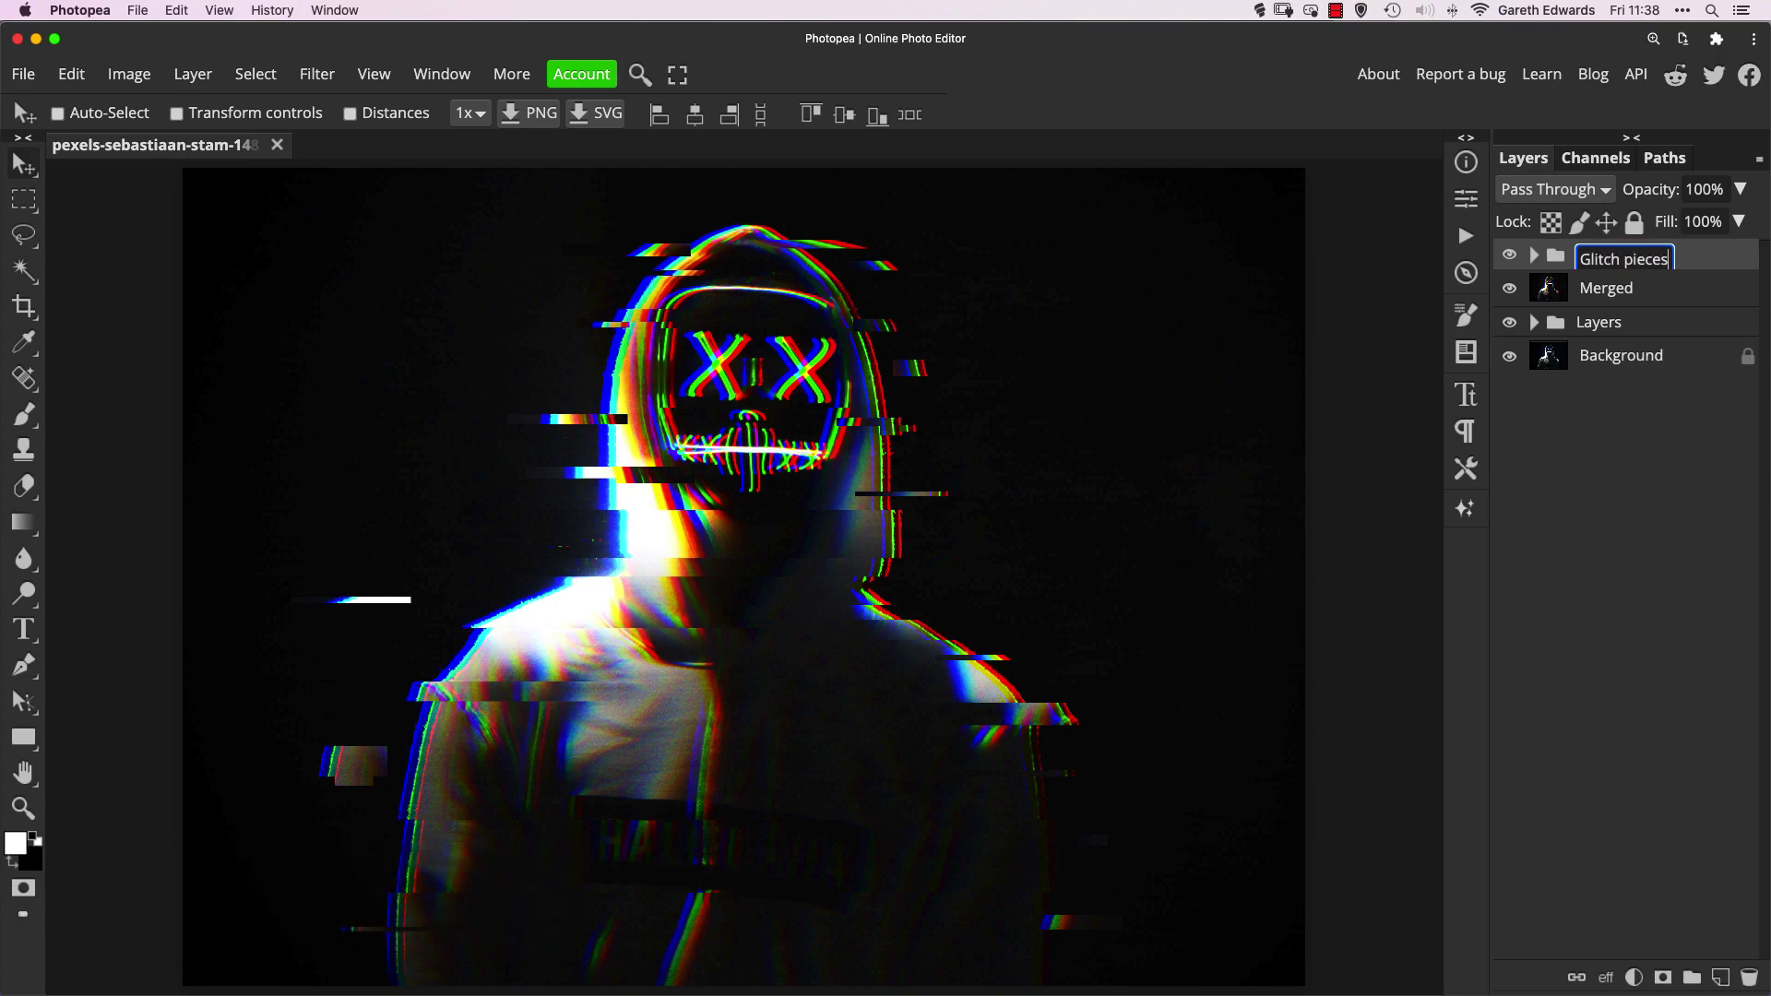
type("es")
key("Return")
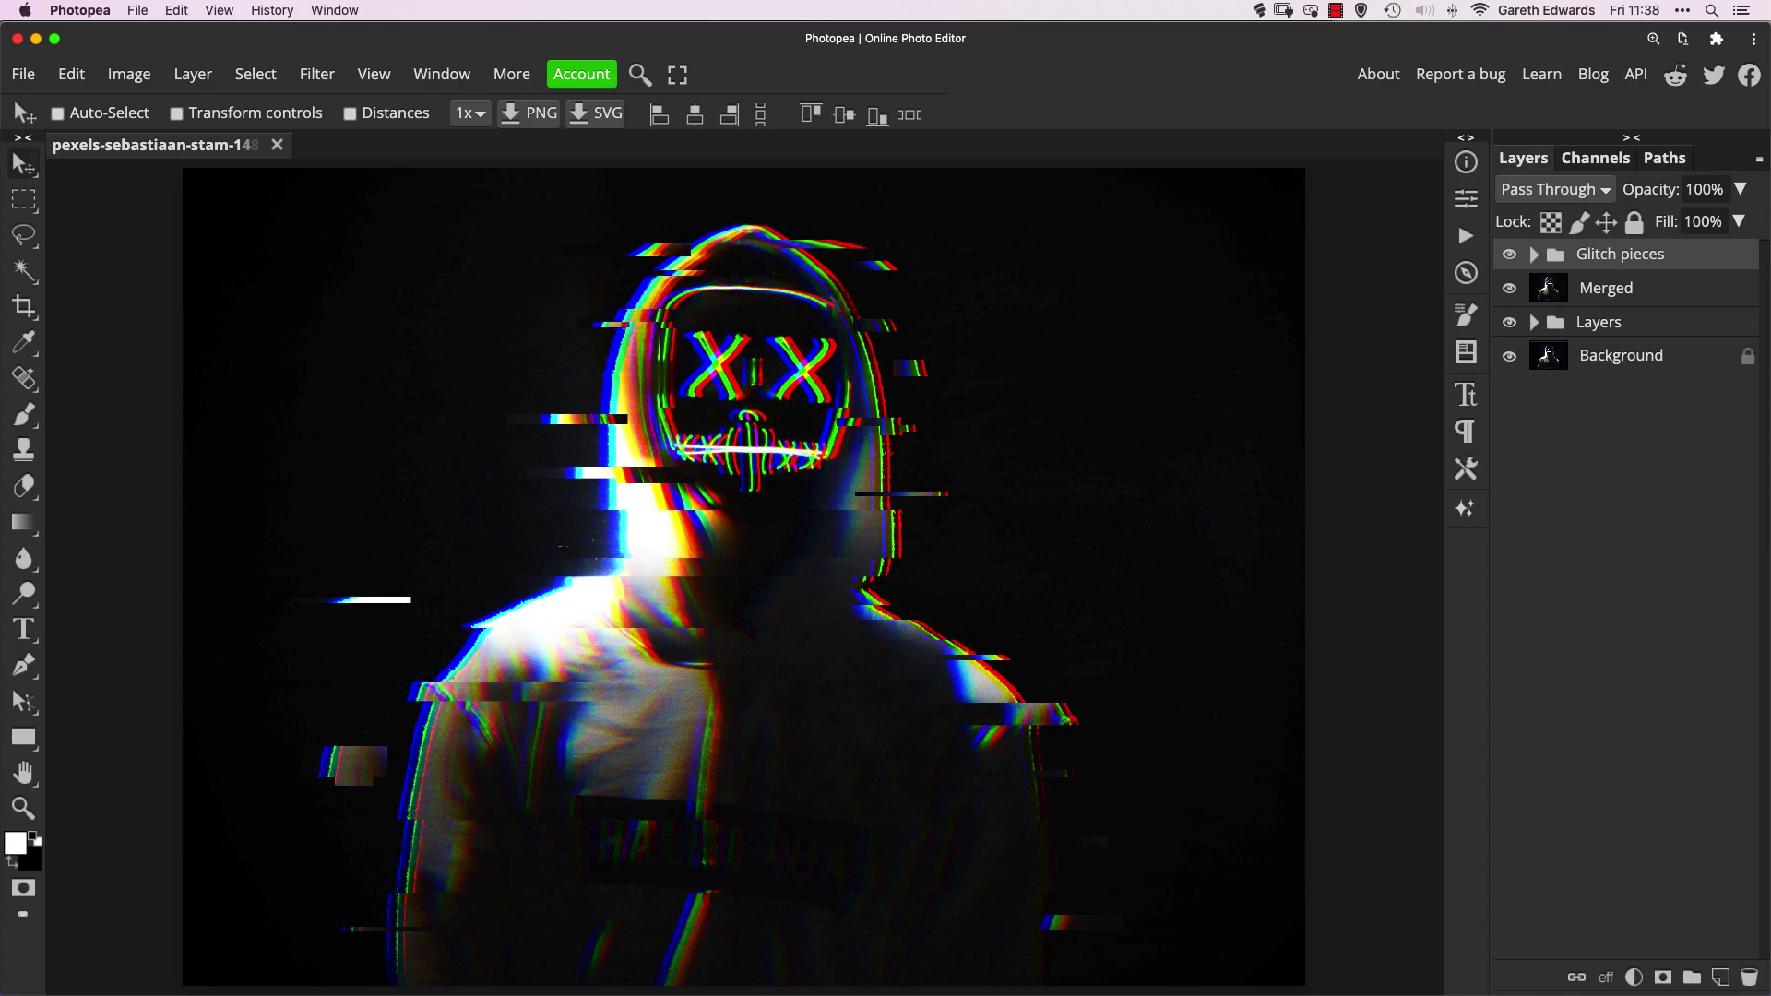
- Nudge the Layer 6 eye slice slightly, then collapse and select the Glitch pieces folder
left_click(1534, 255)
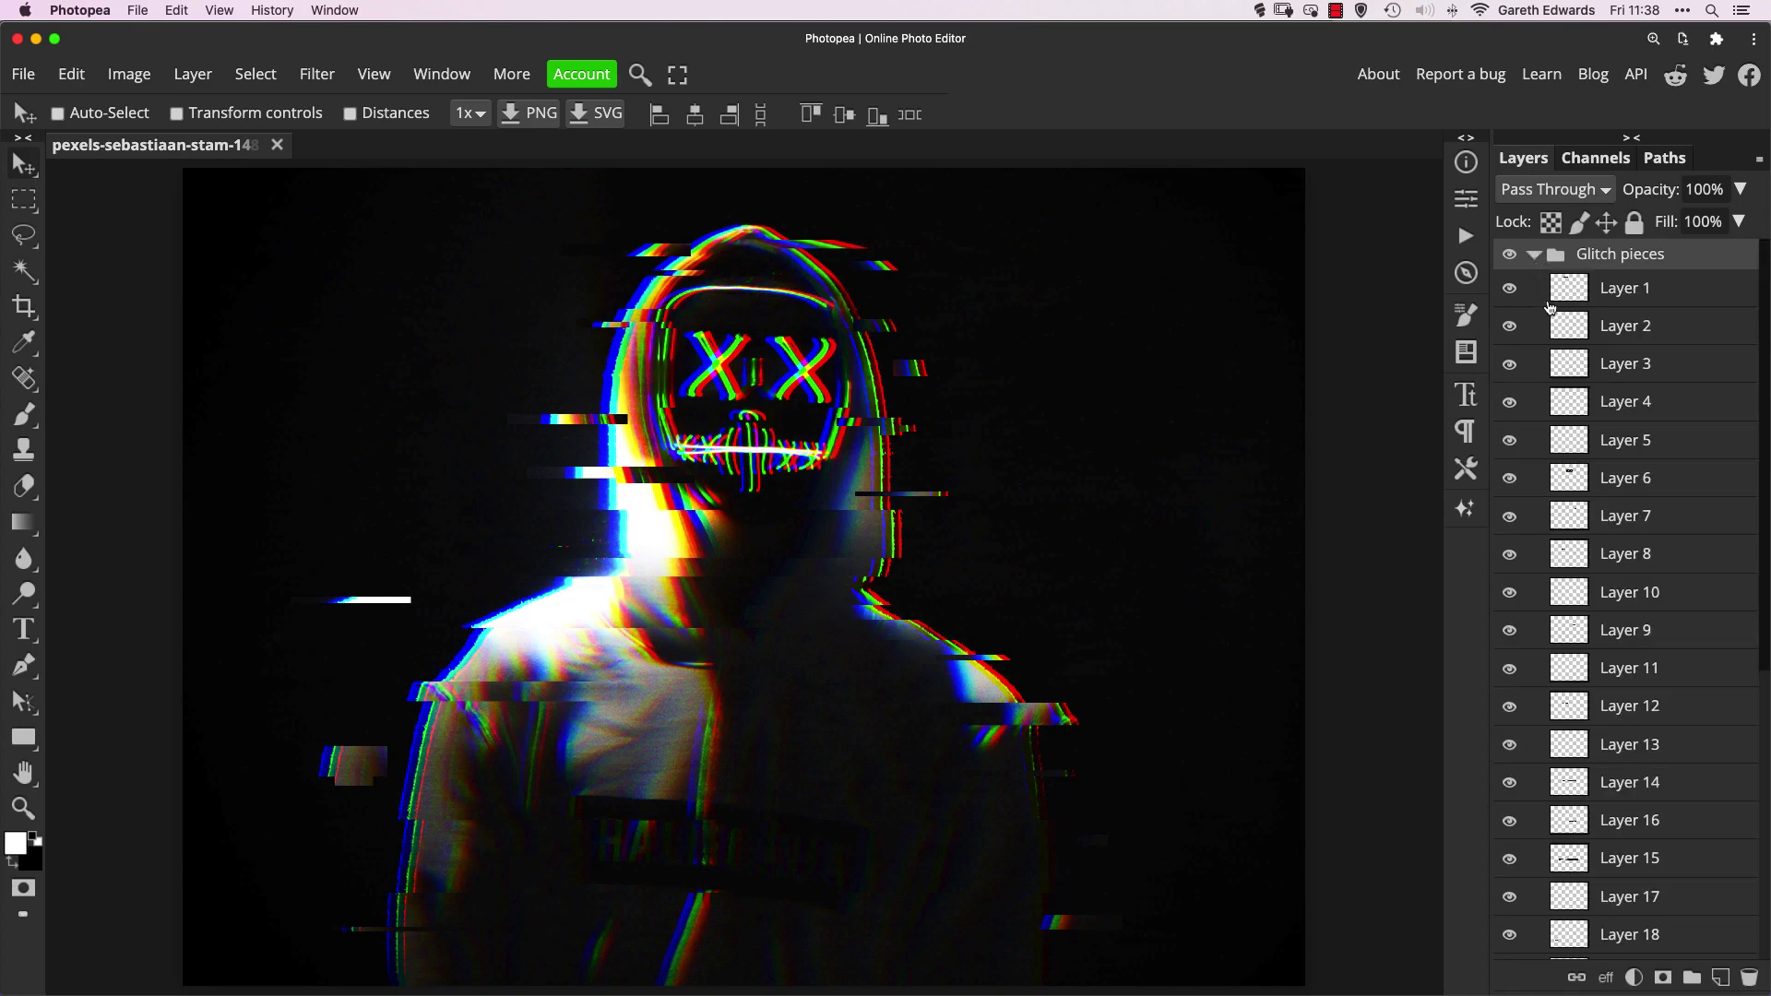
left_click(1569, 478)
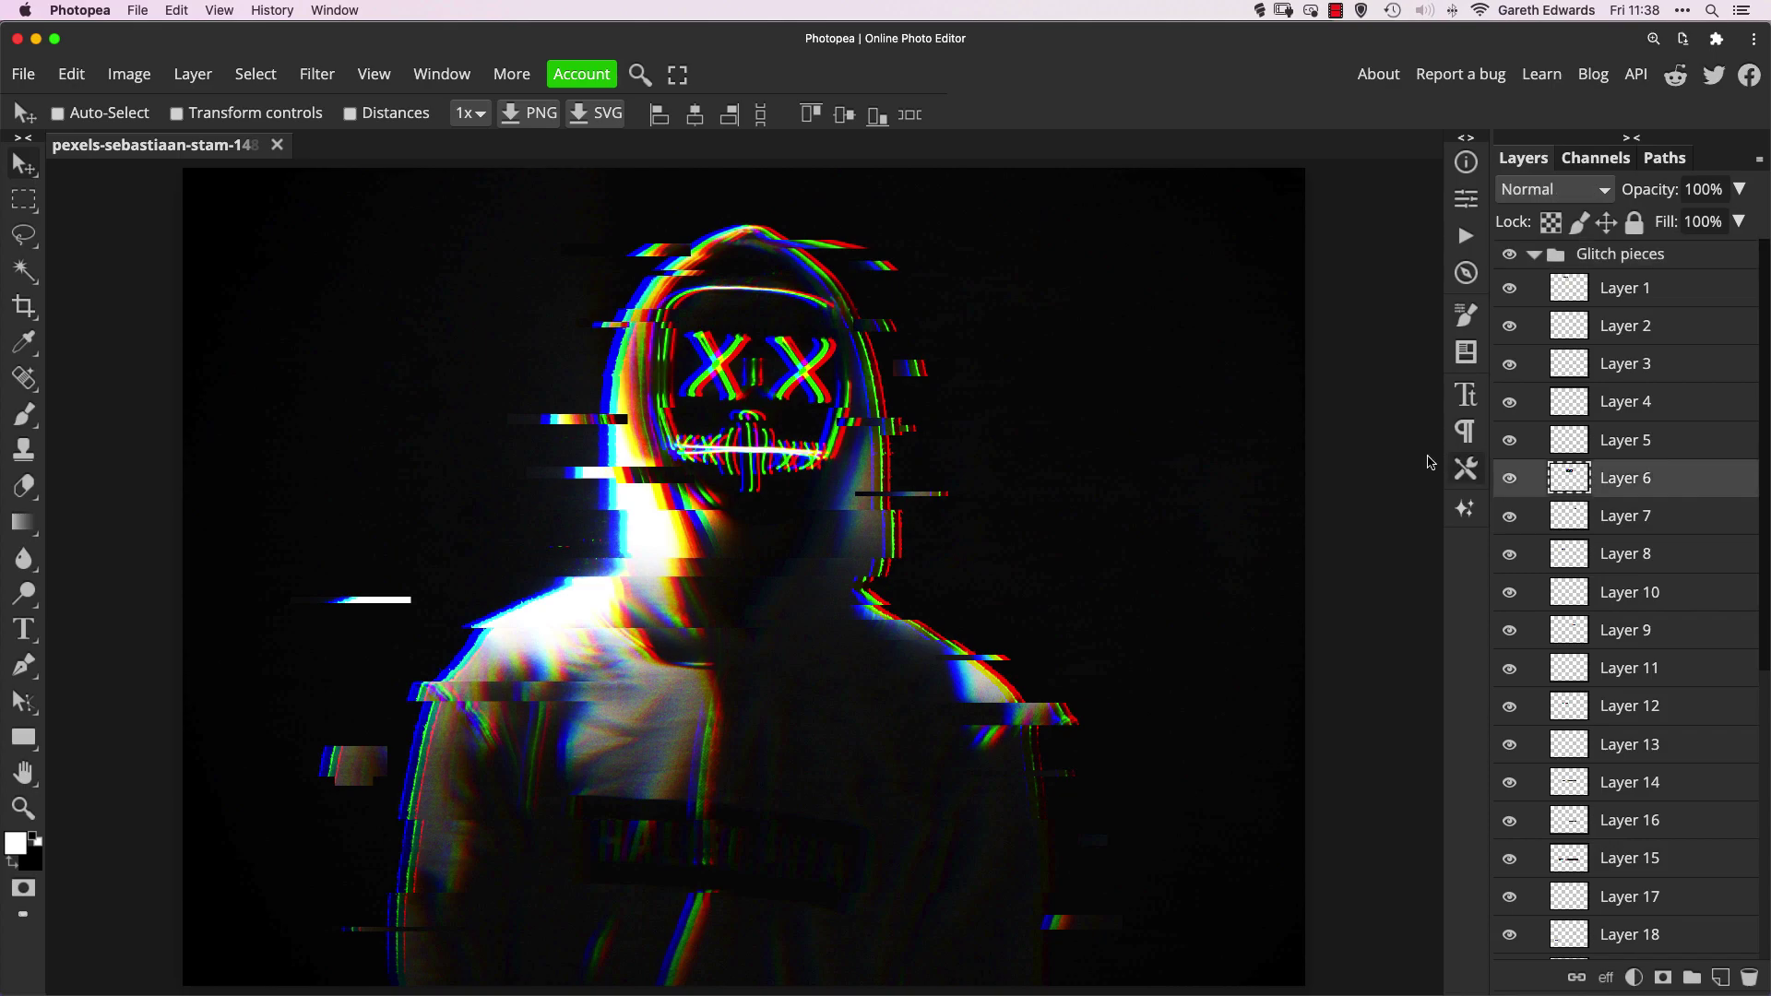
mouse_move(828, 407)
left_mouse_down()
mouse_move(810, 407)
mouse_move(846, 407)
left_mouse_up()
left_click(1536, 257)
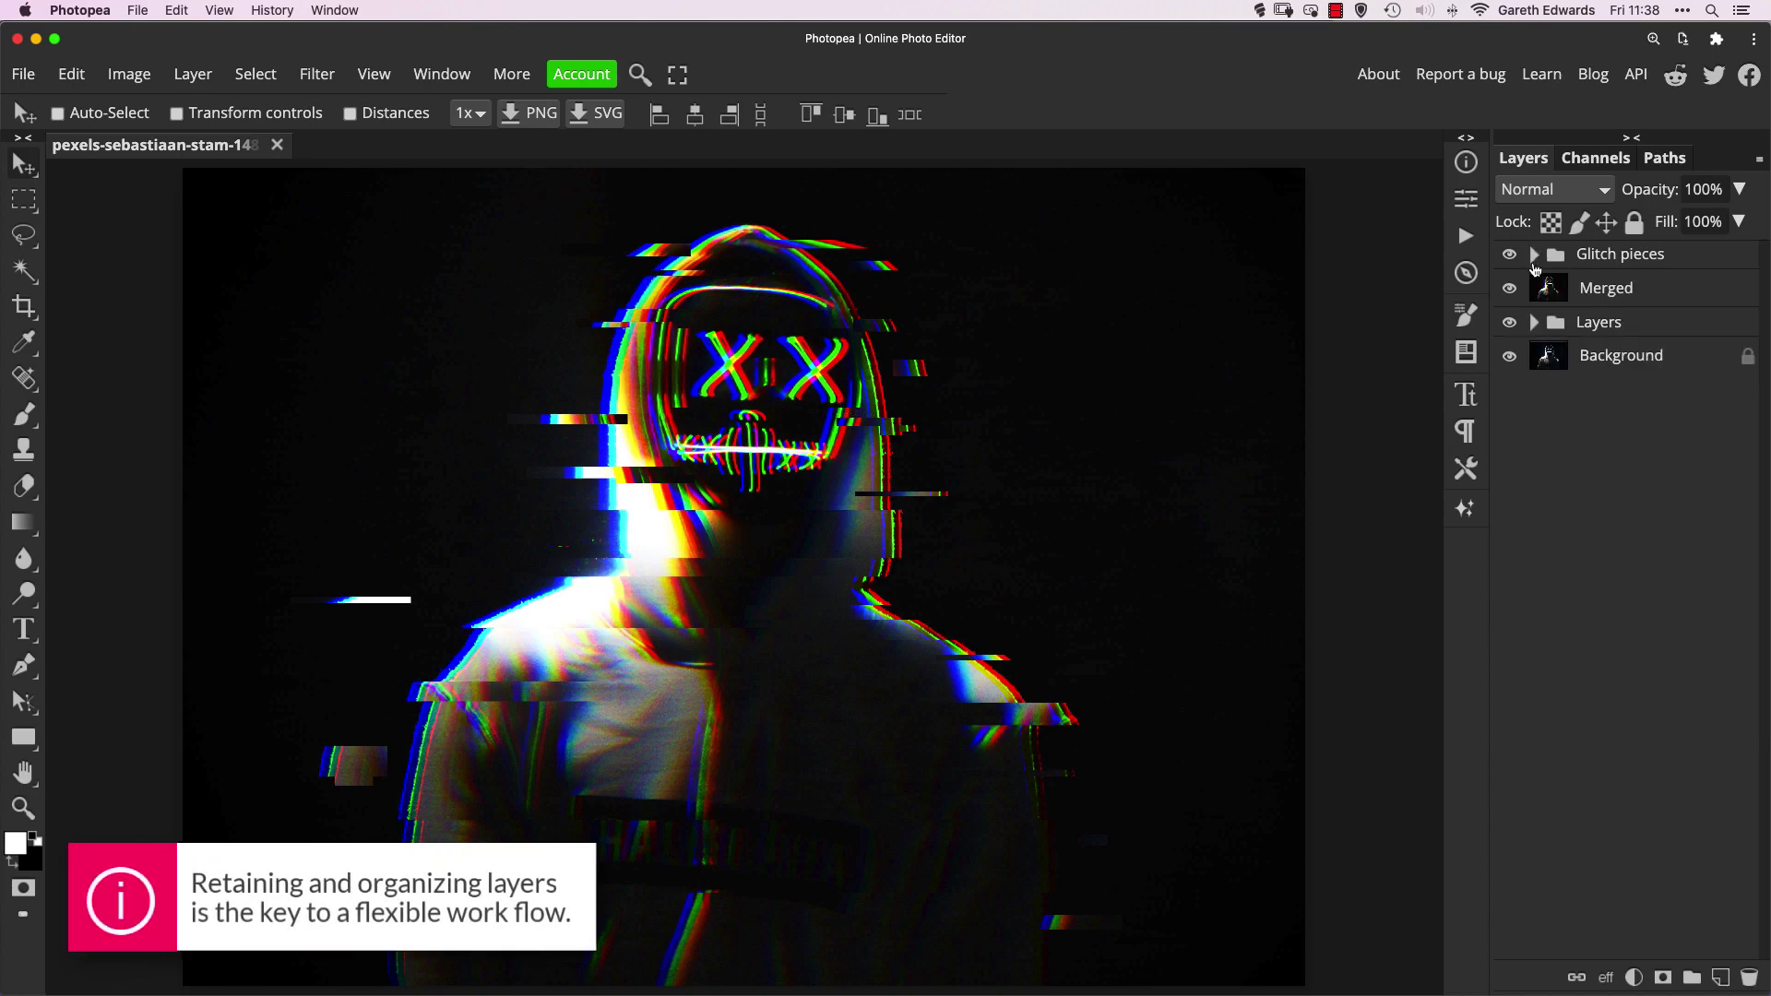
left_click(1549, 261)
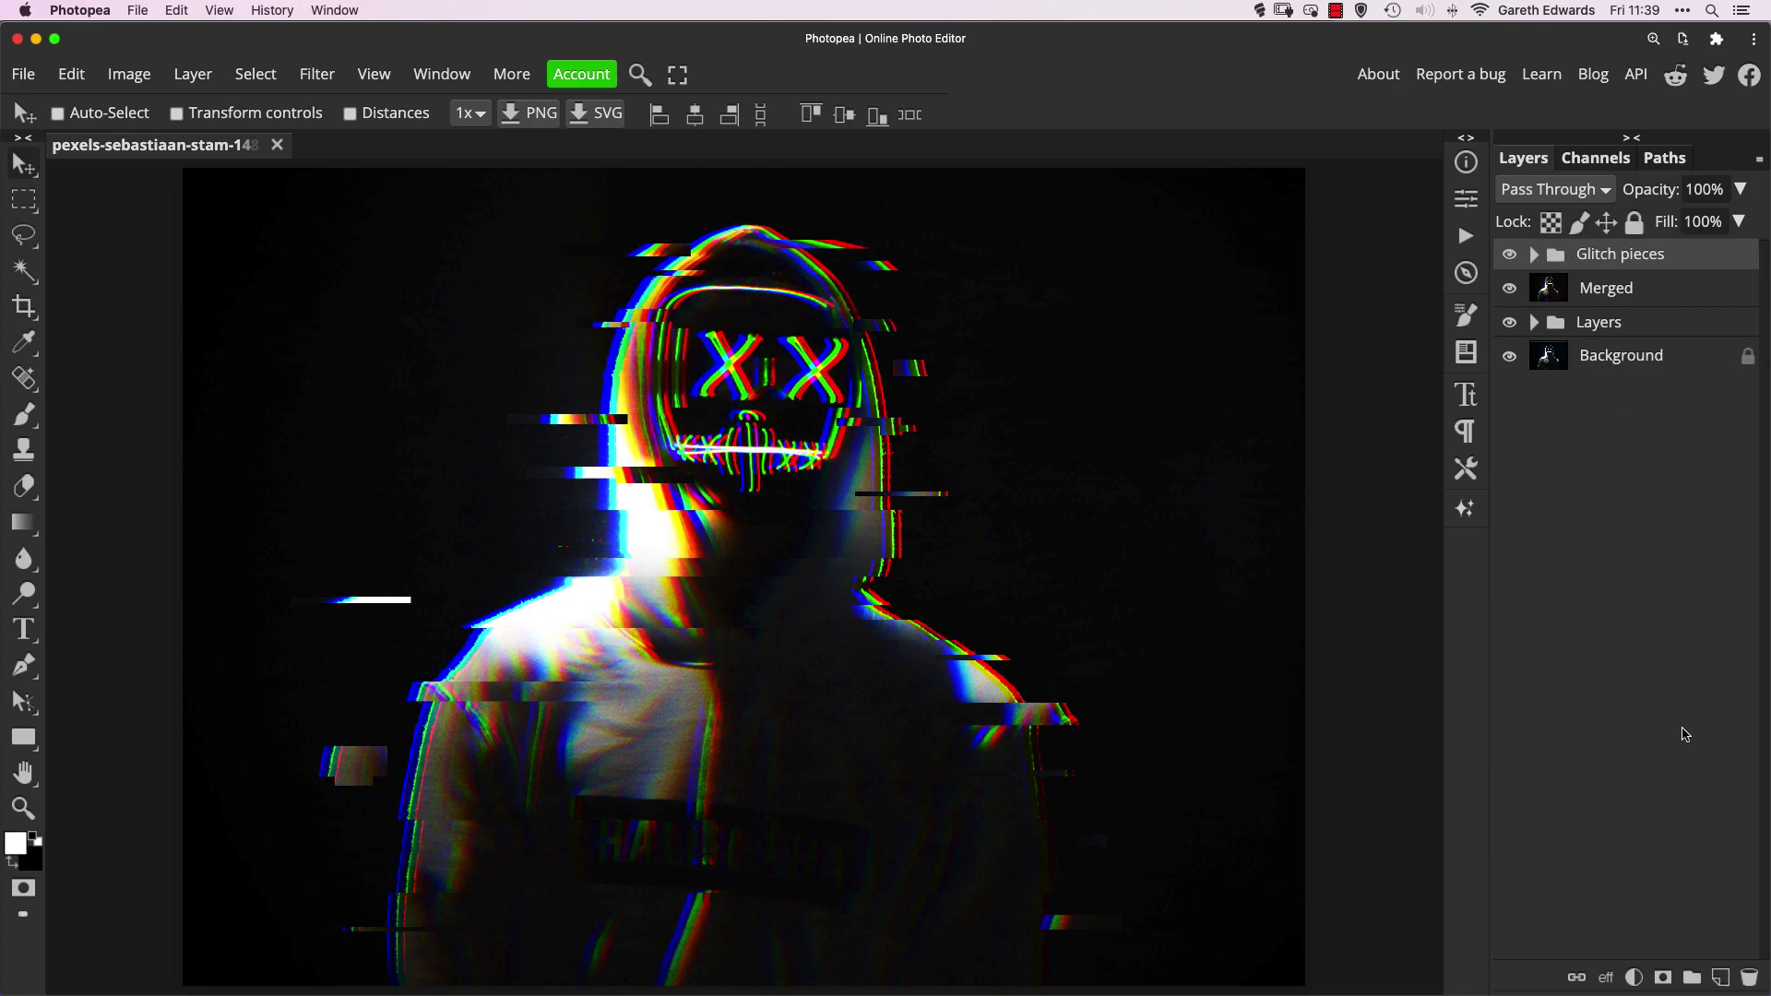
- Add Layer 29 and fill it with Gray at Normal mode, 100% opacity
left_click(1721, 979)
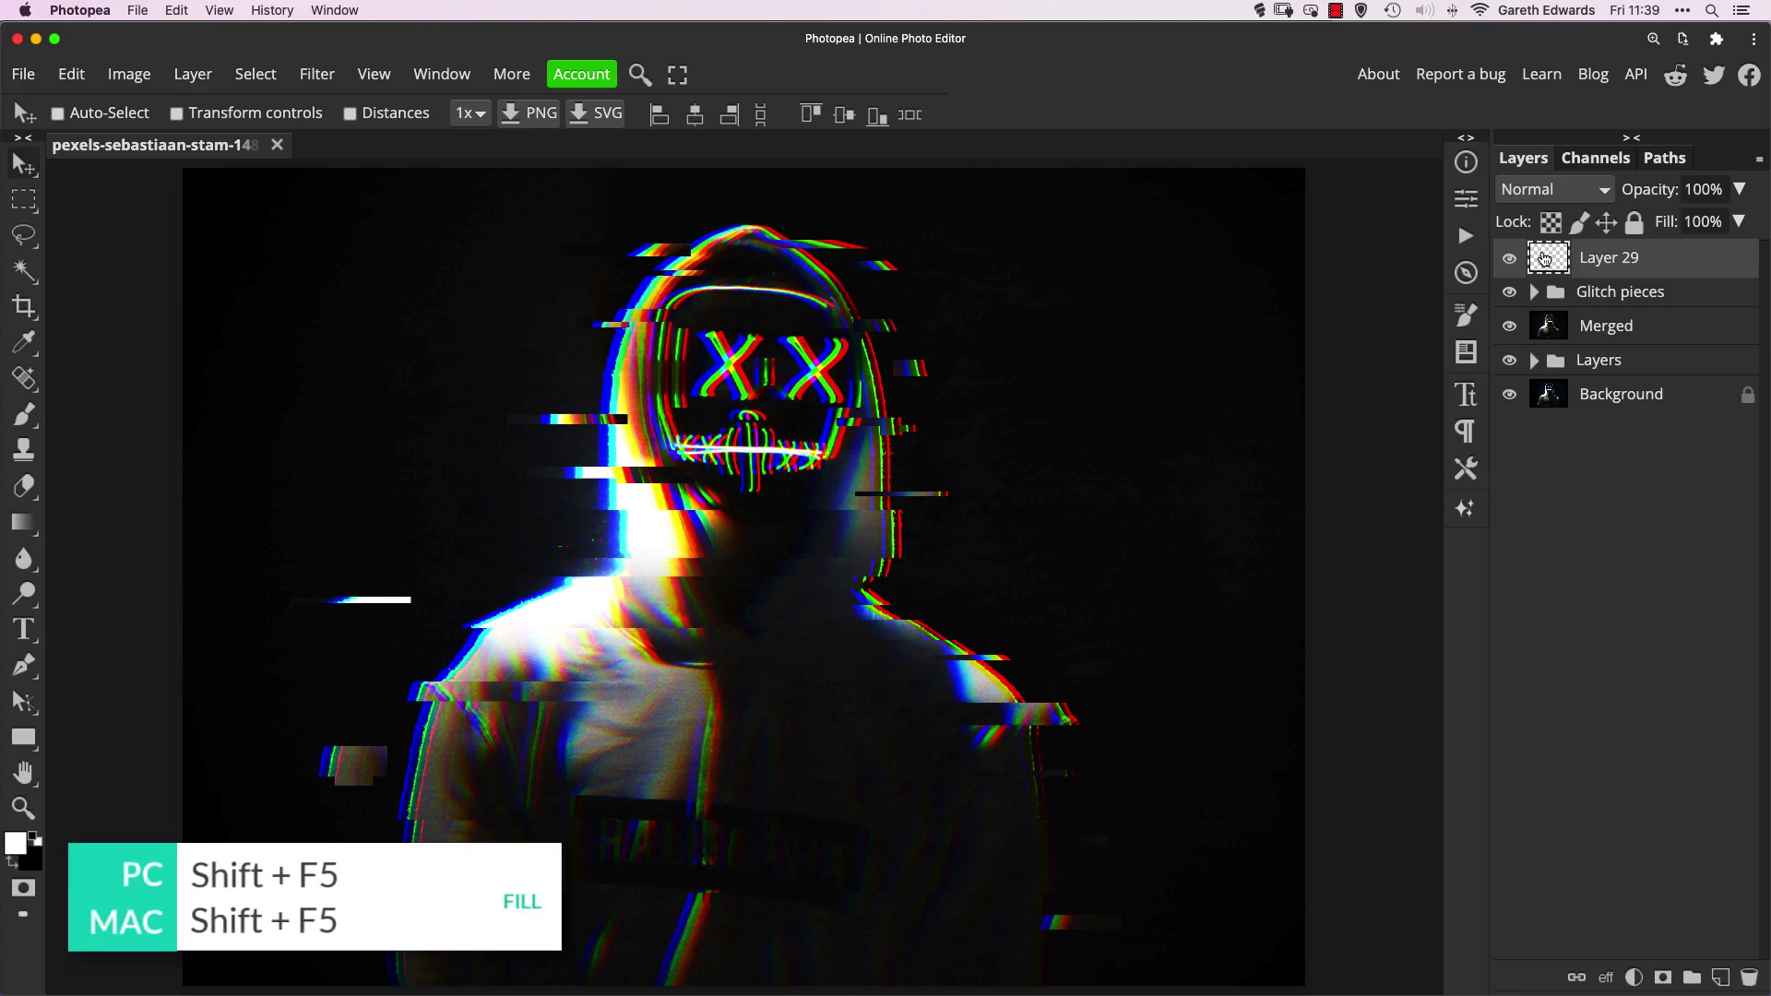
key("shift+F5")
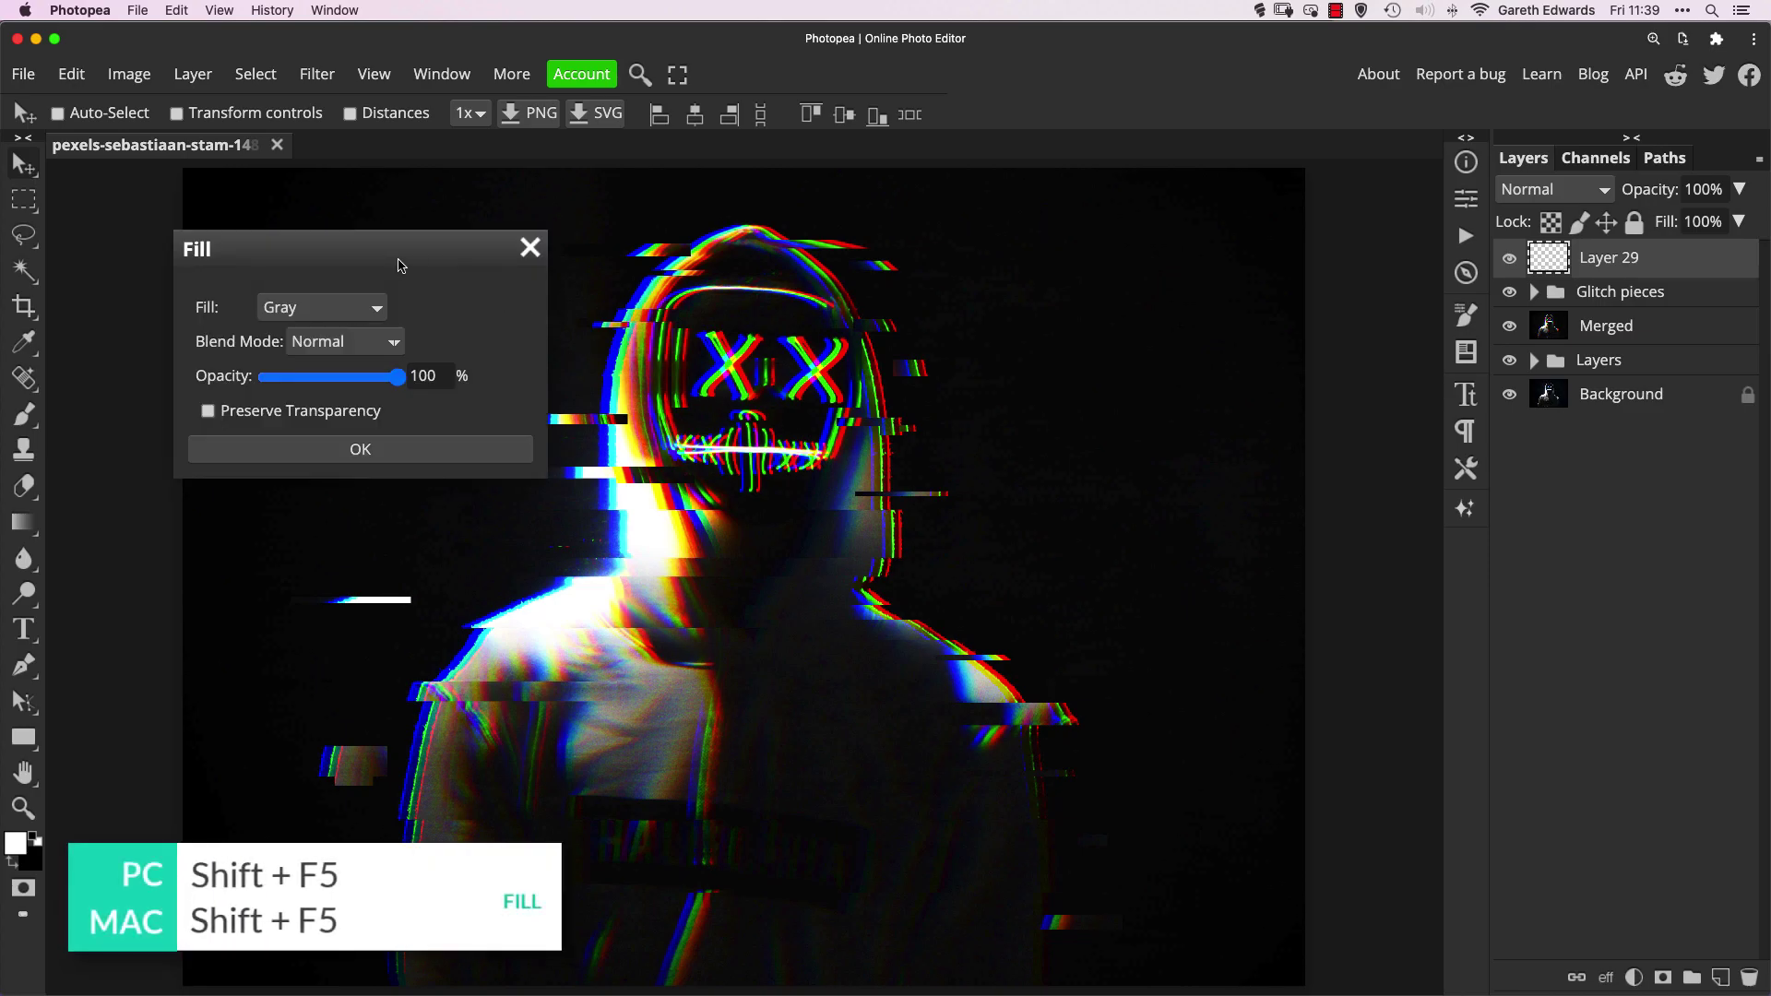
left_click_drag(388, 256, 564, 266)
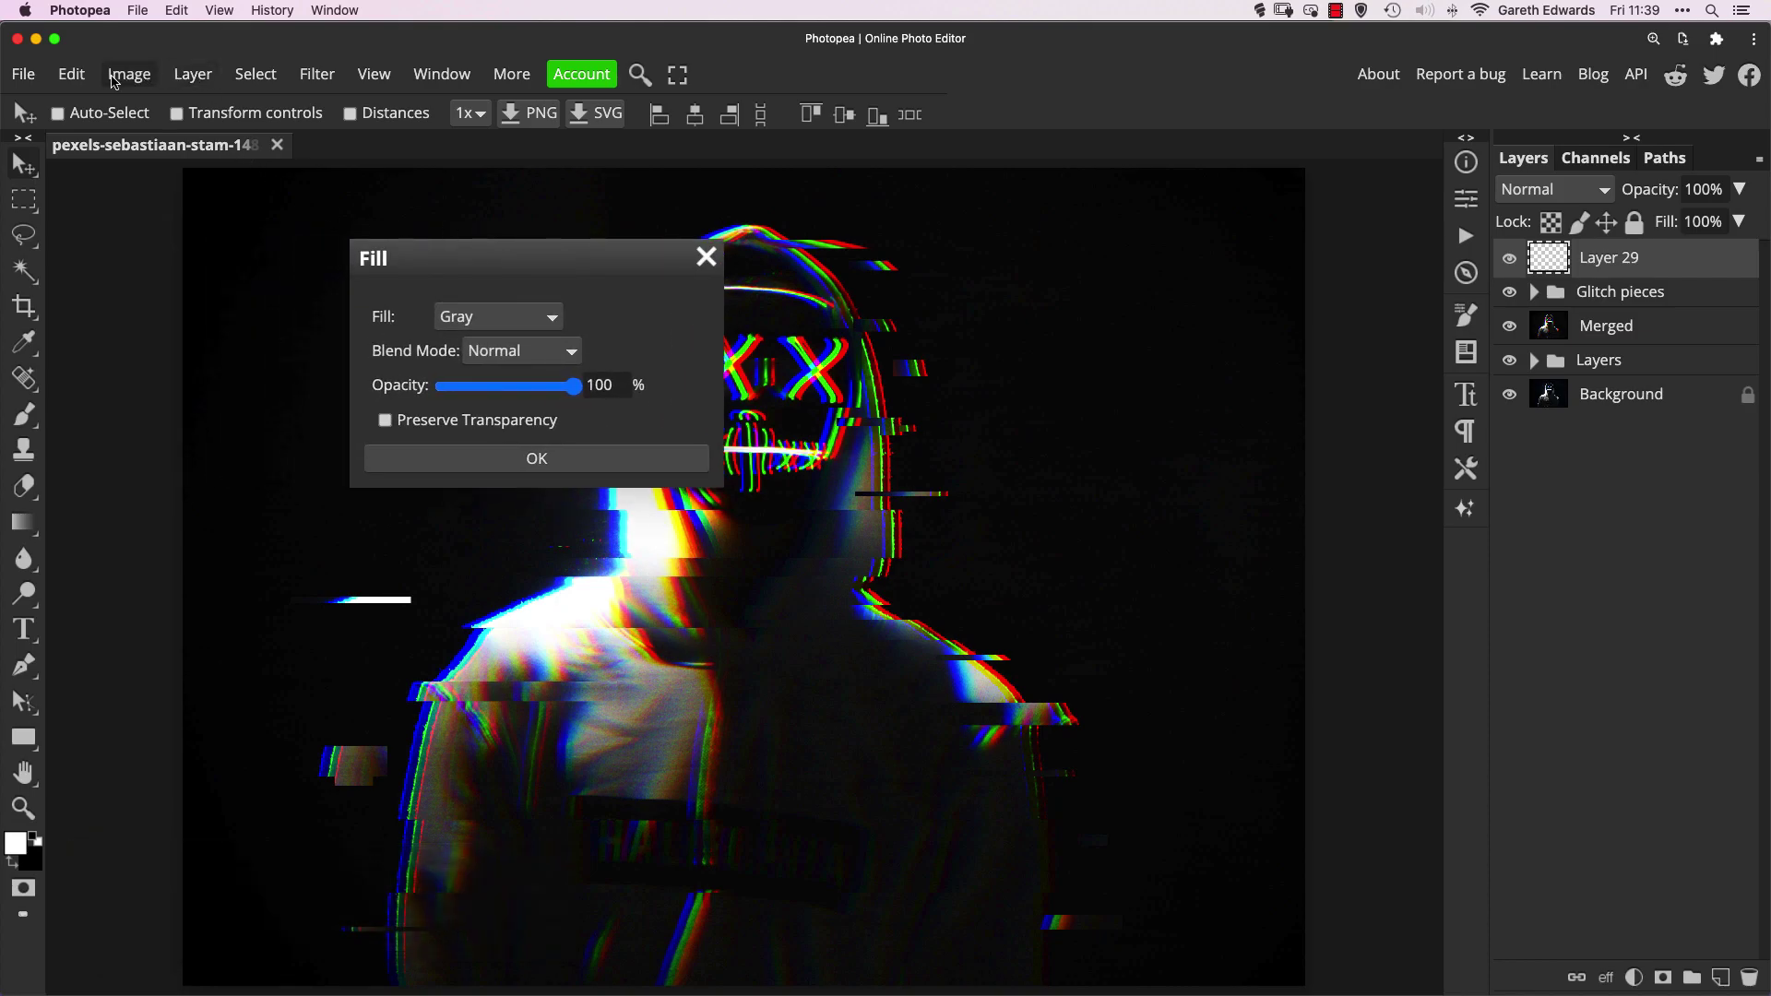
left_click(74, 78)
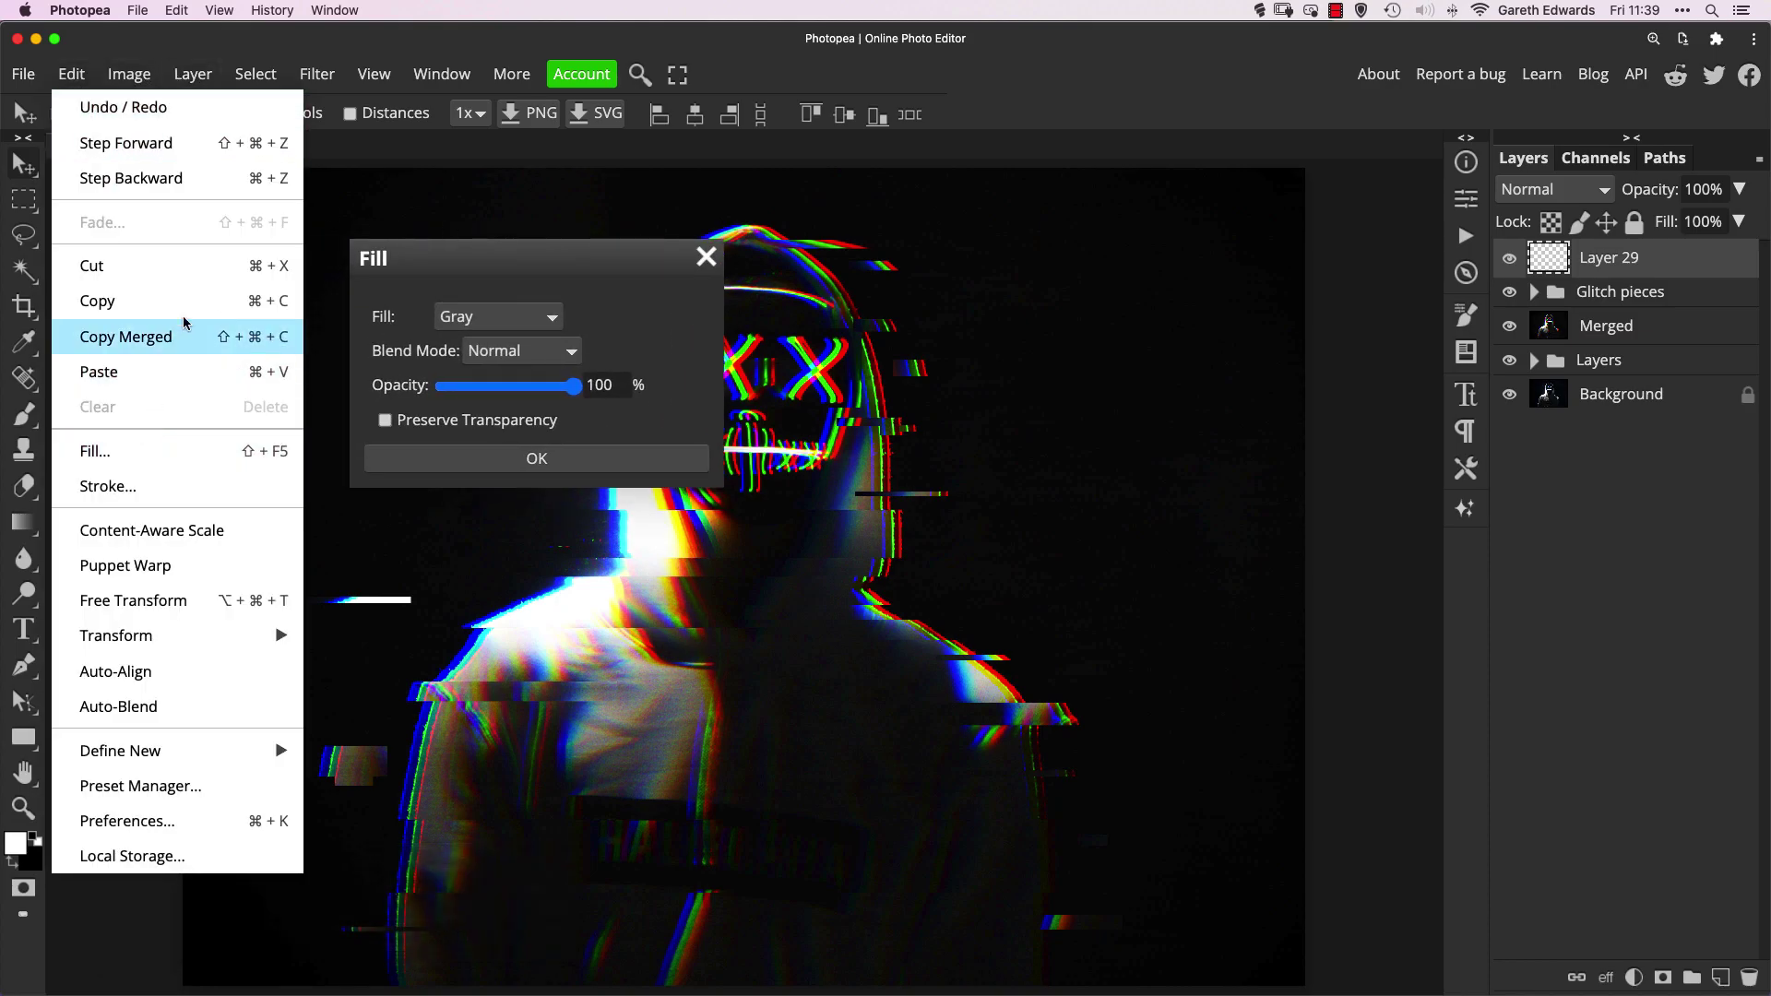
mouse_move(373, 74)
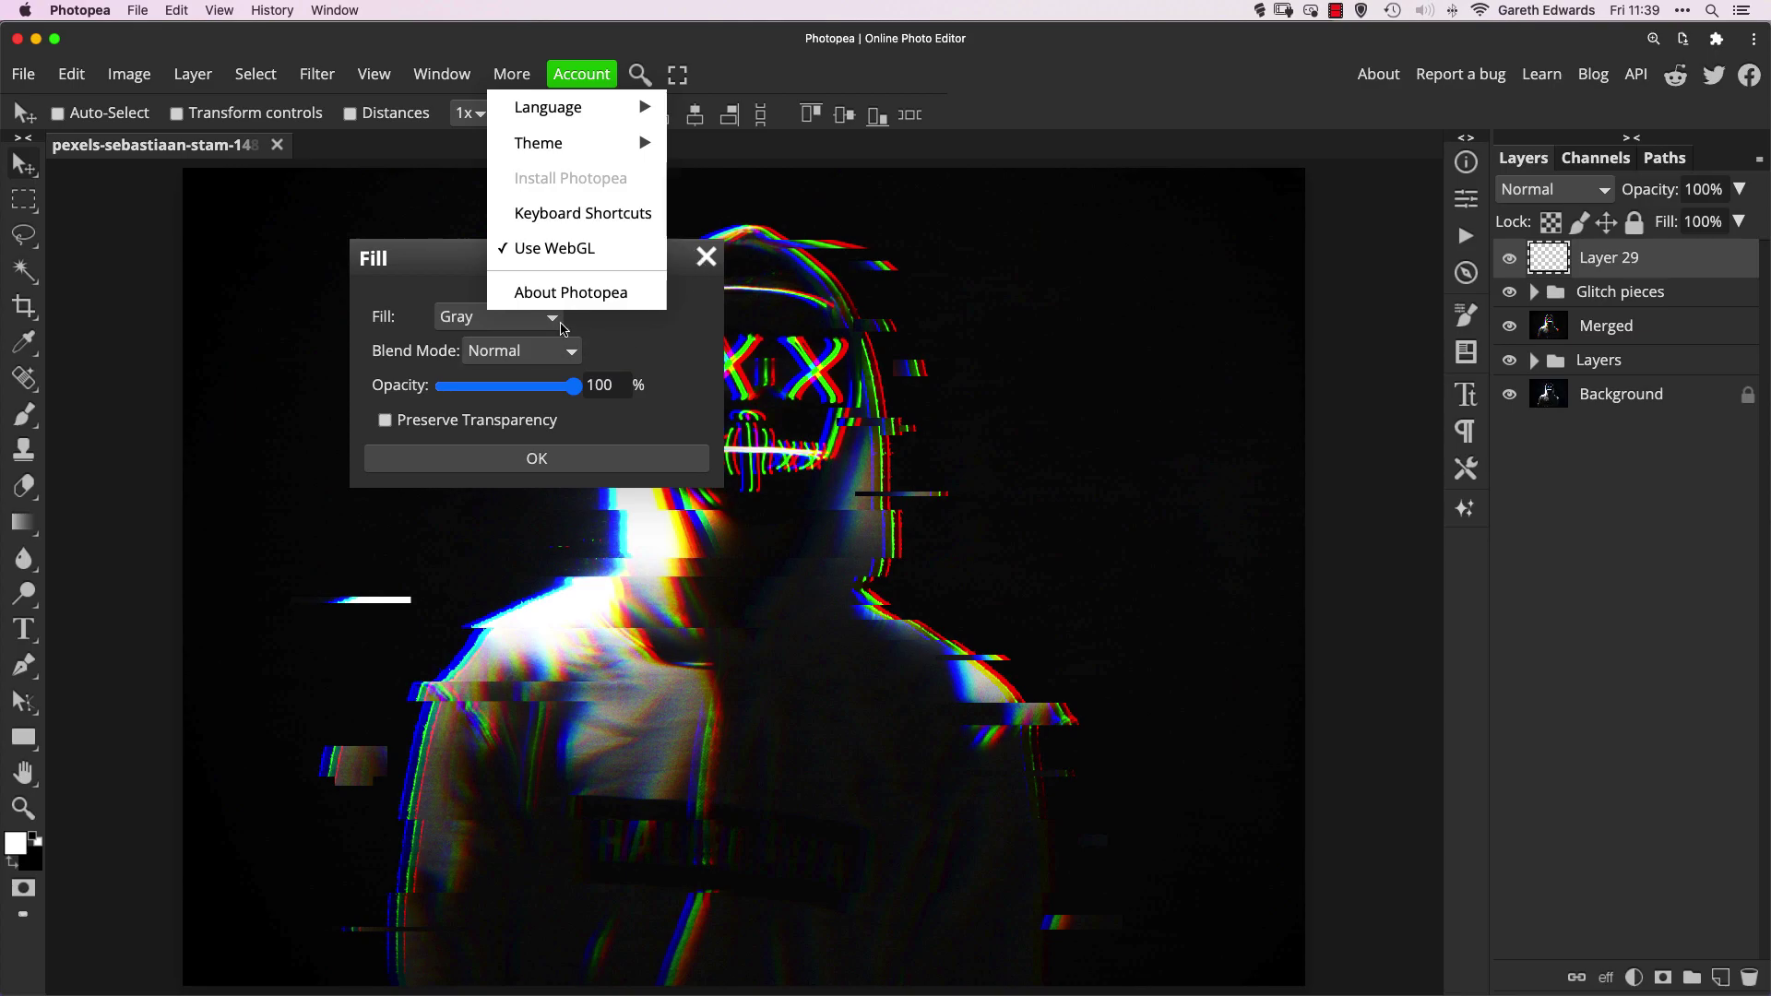
left_click(427, 262)
left_click_drag(427, 262, 416, 267)
left_click(485, 318)
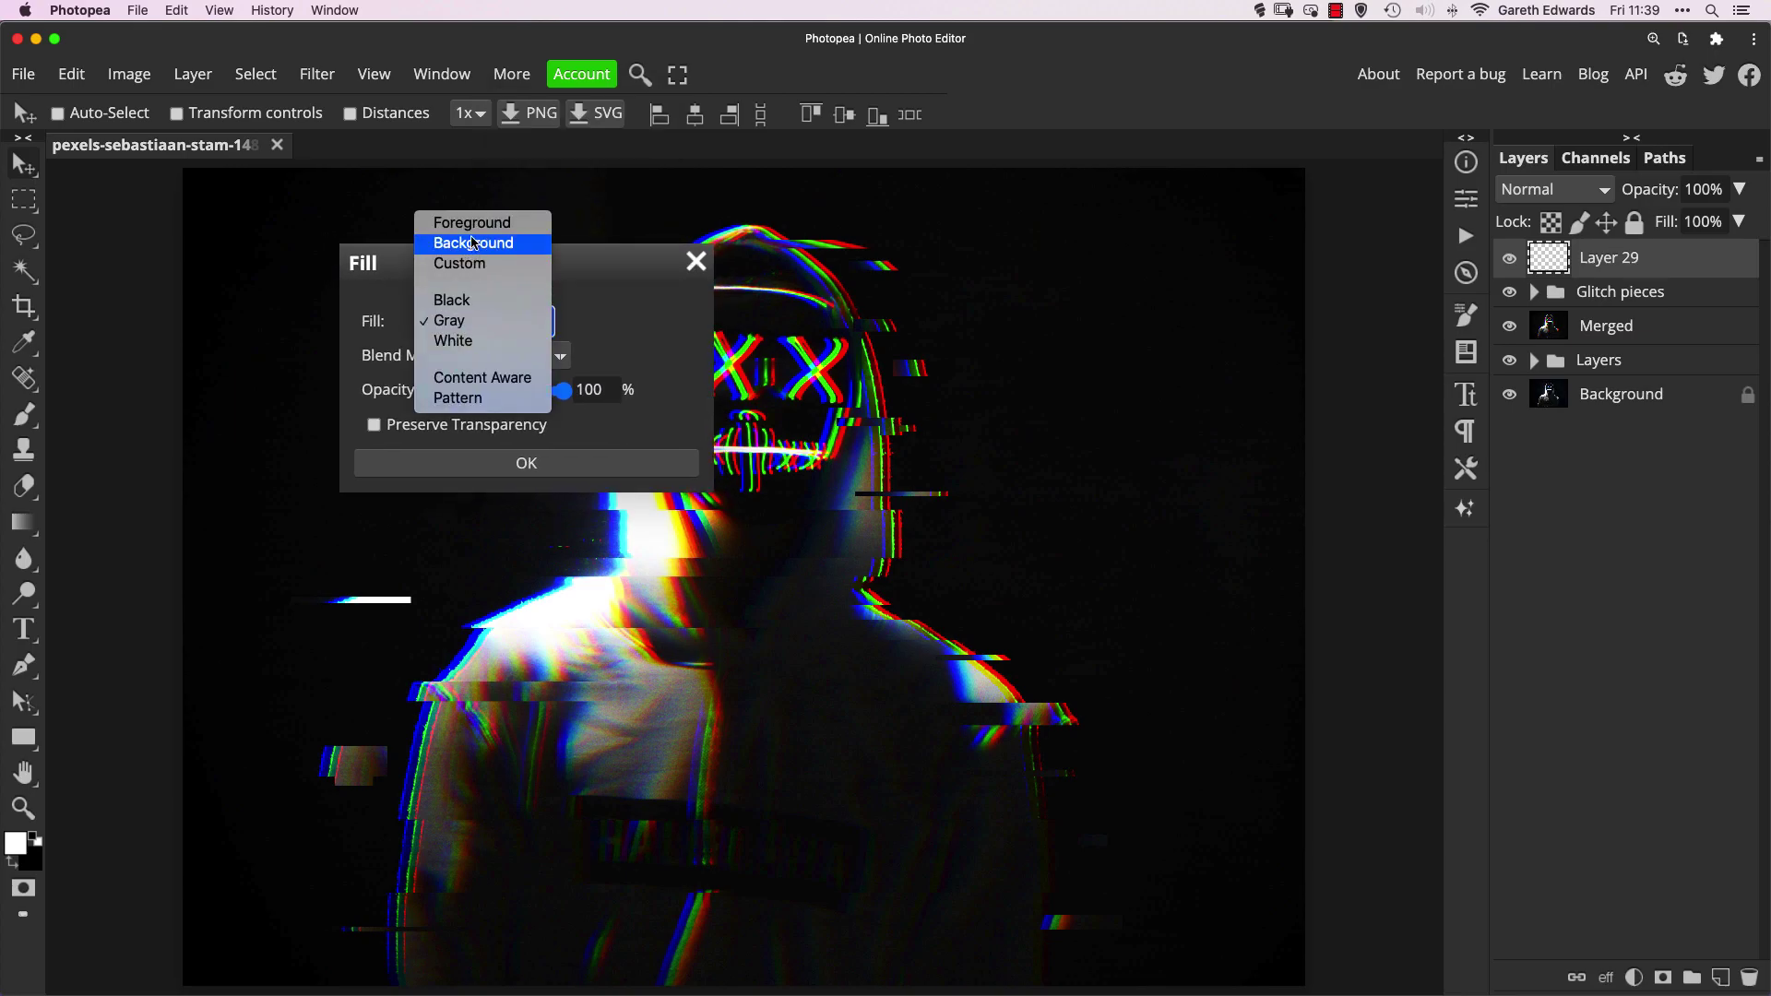
left_click(468, 325)
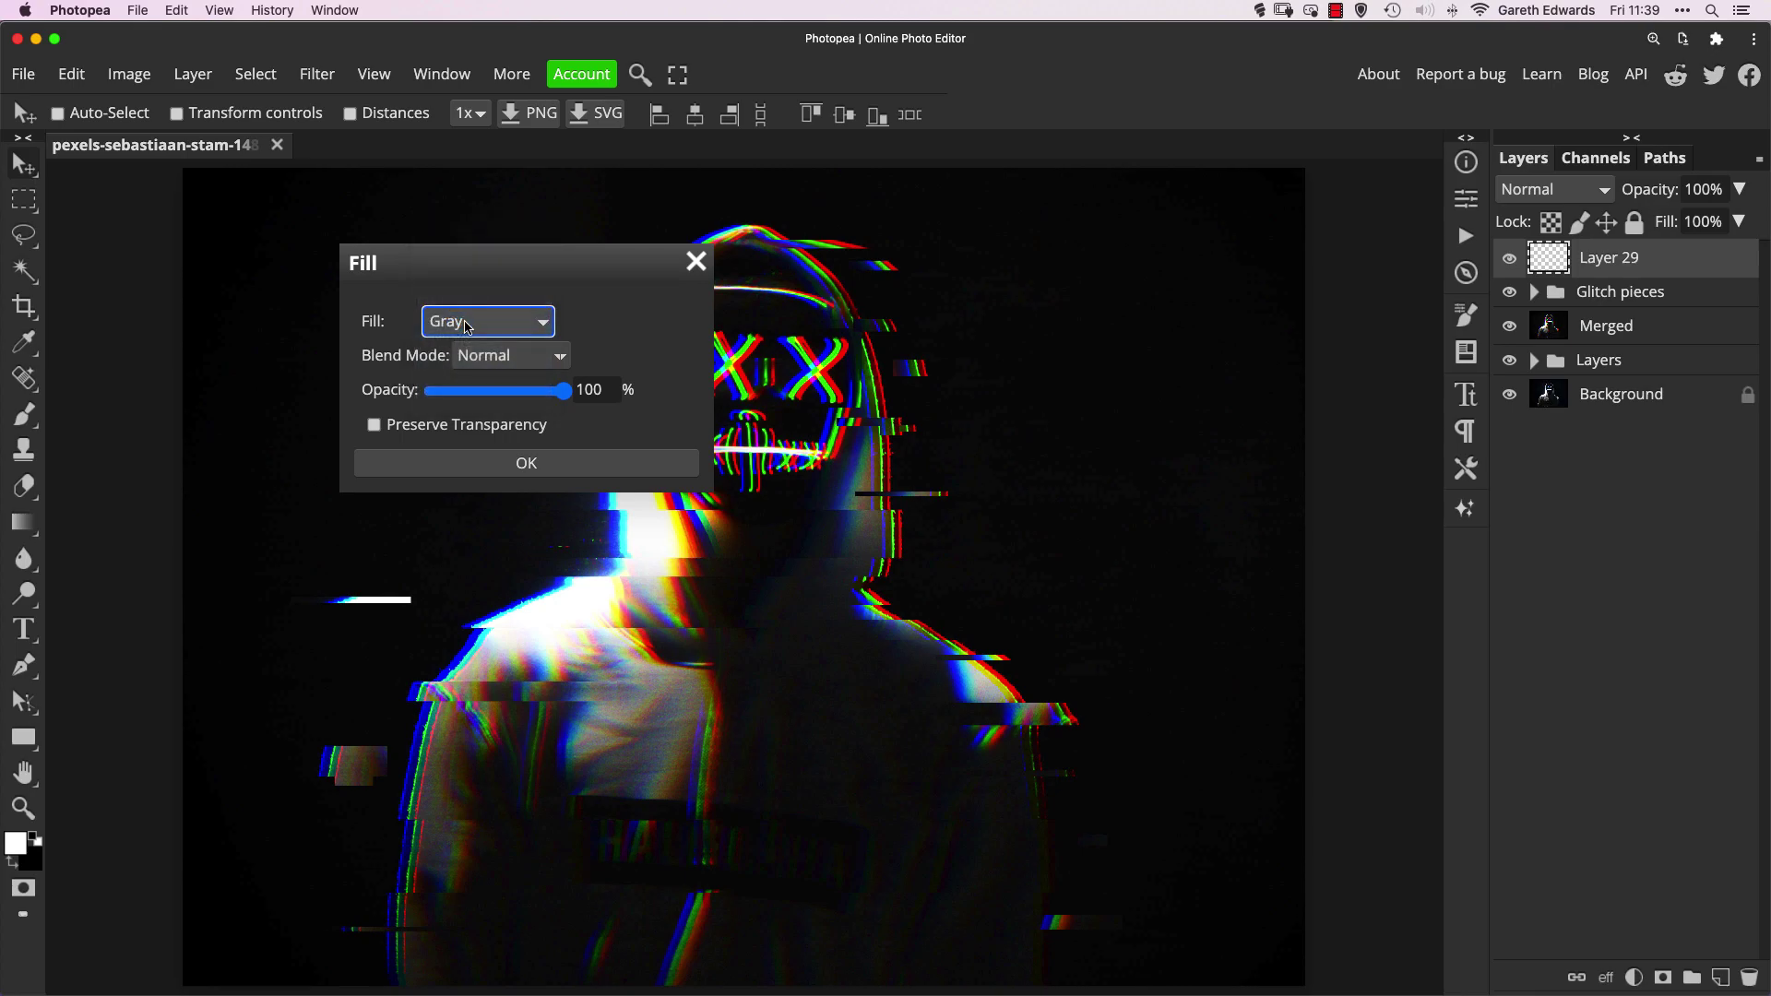
left_click(608, 466)
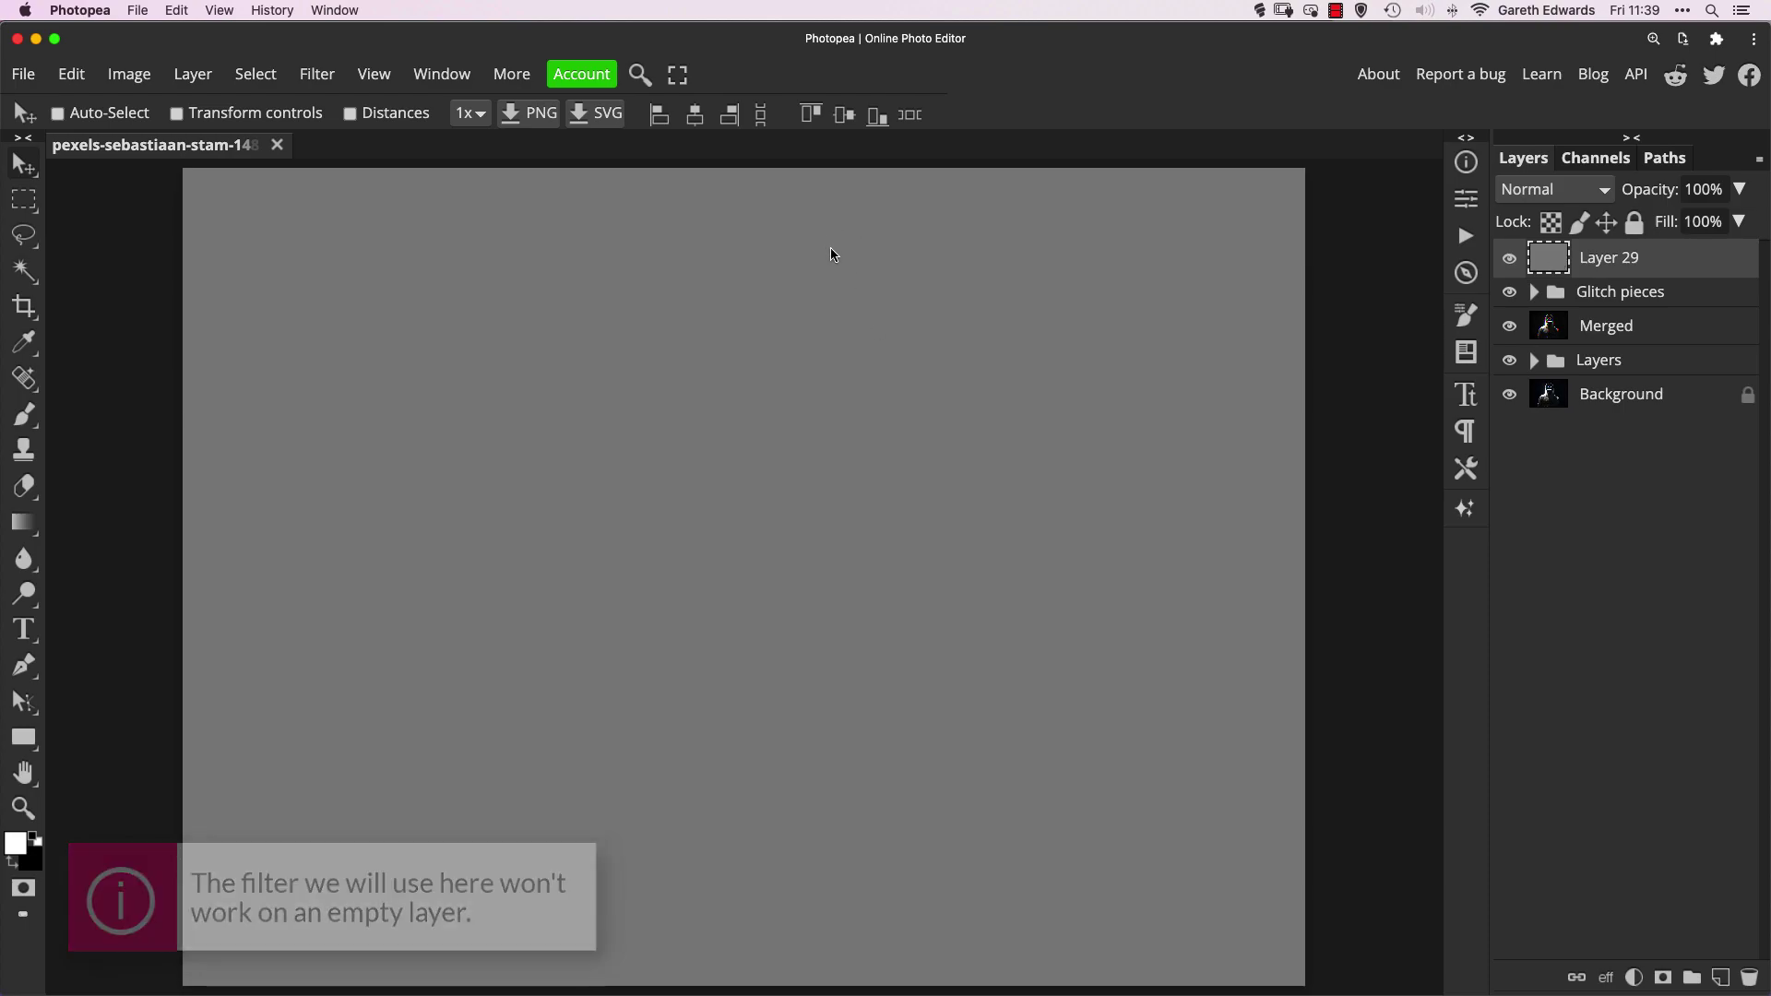
- Choose Sketch > Halftone Pattern in the Filter Gallery with the Line pattern type
left_click(313, 79)
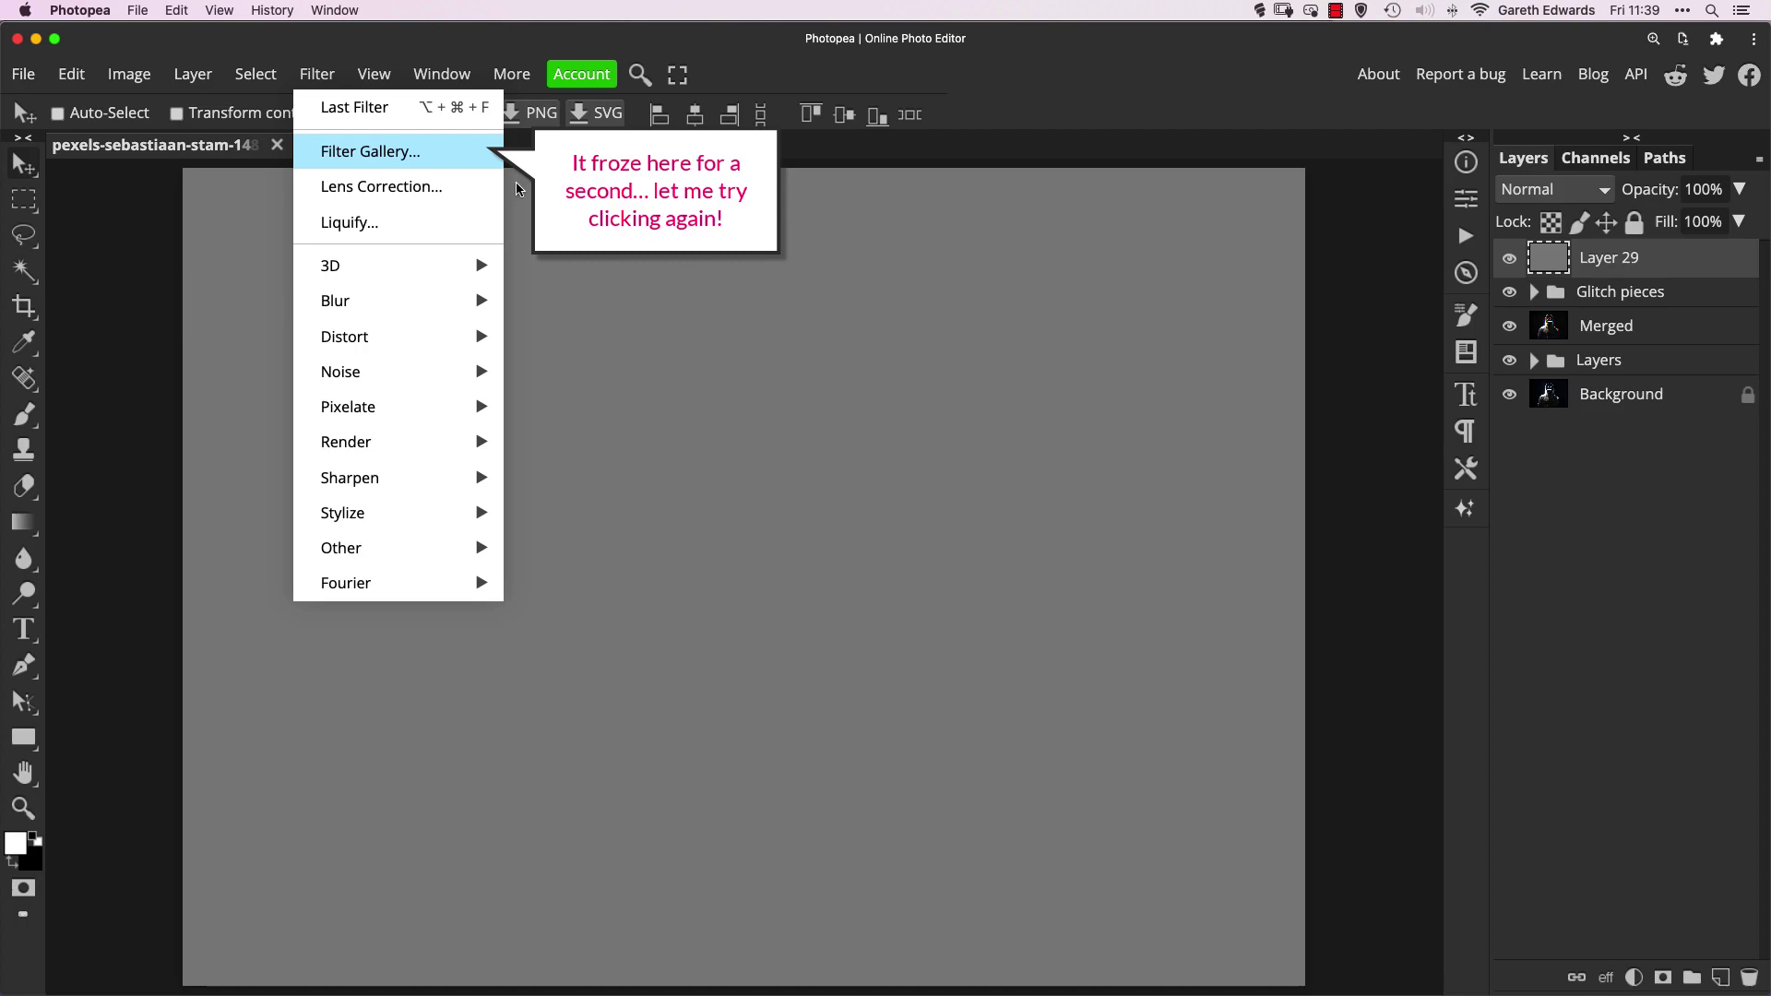
left_click(423, 154)
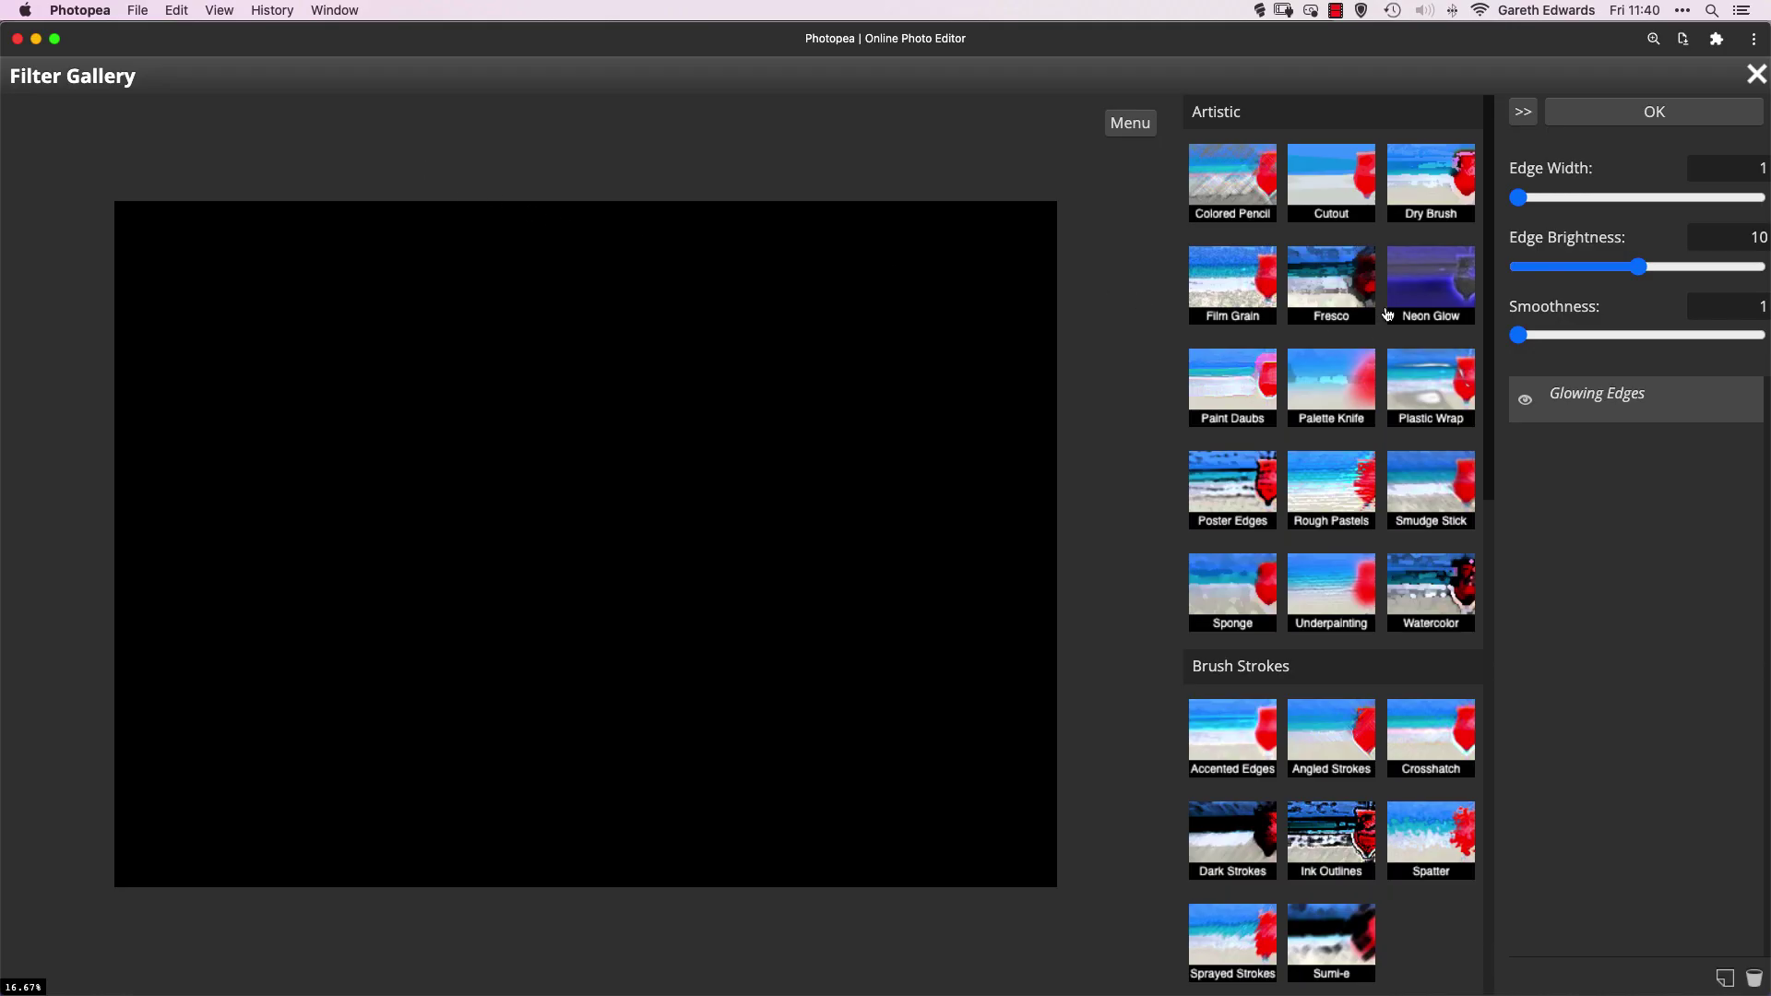
left_click_drag(1493, 473, 1488, 902)
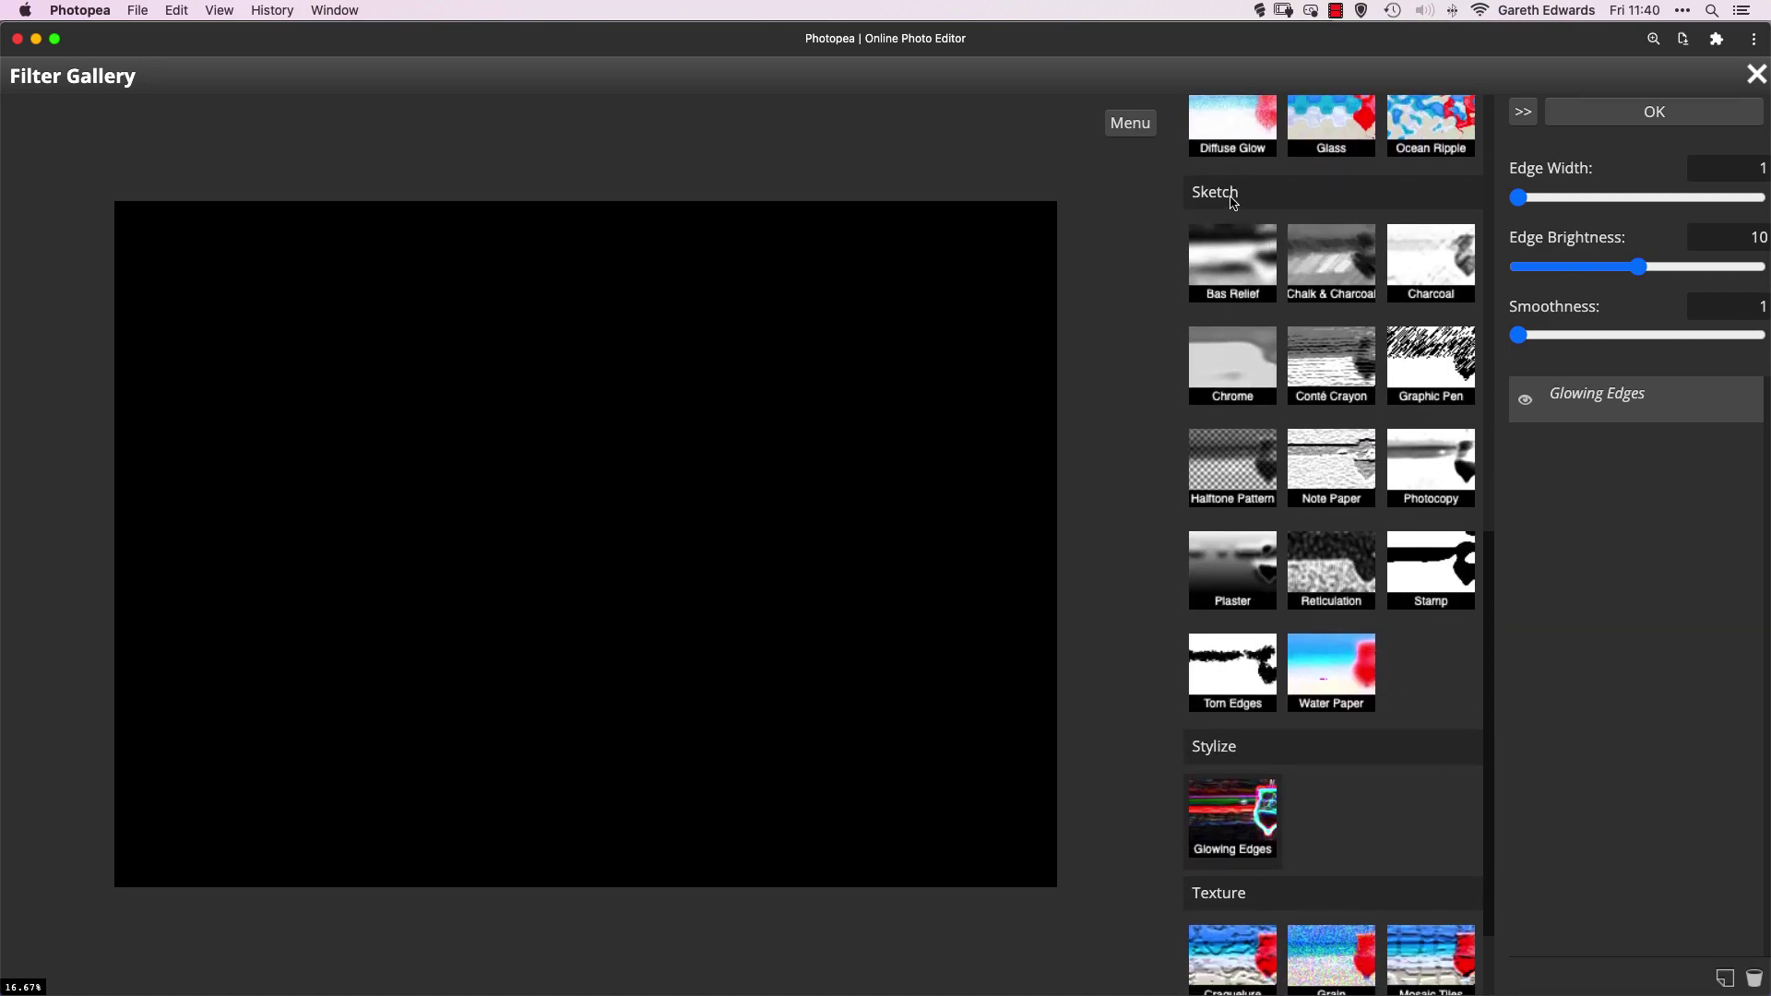
left_click(1242, 489)
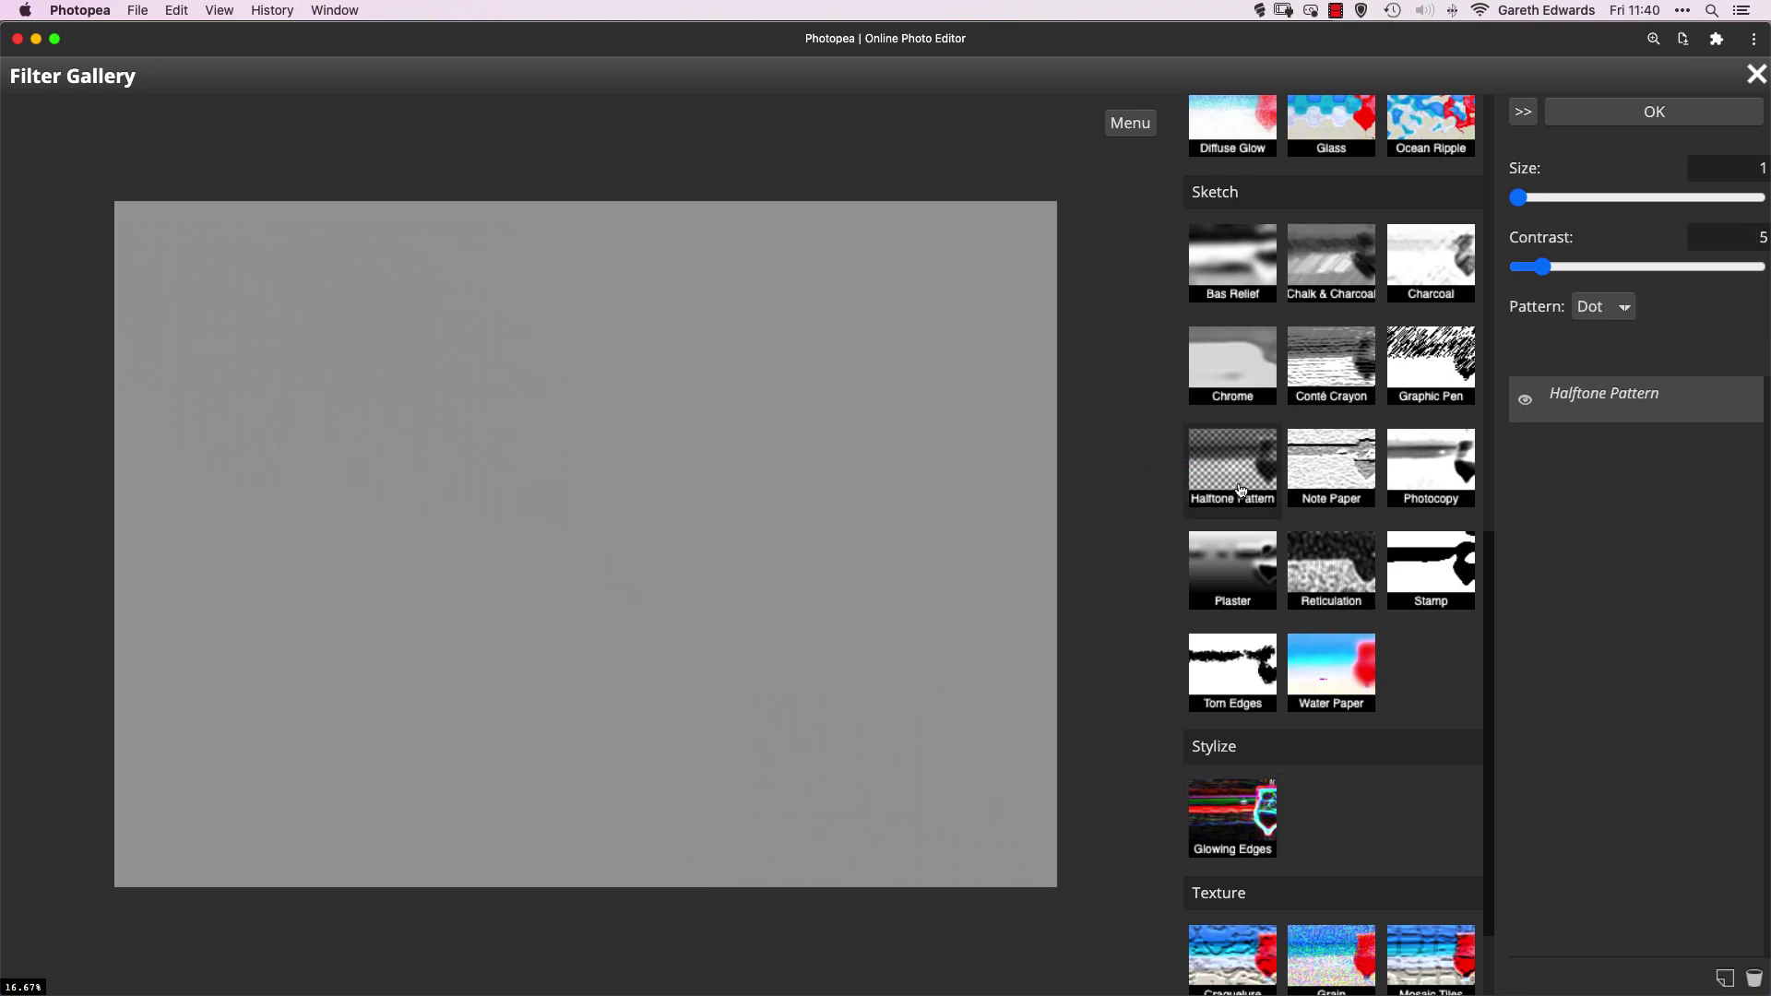
left_click(1604, 311)
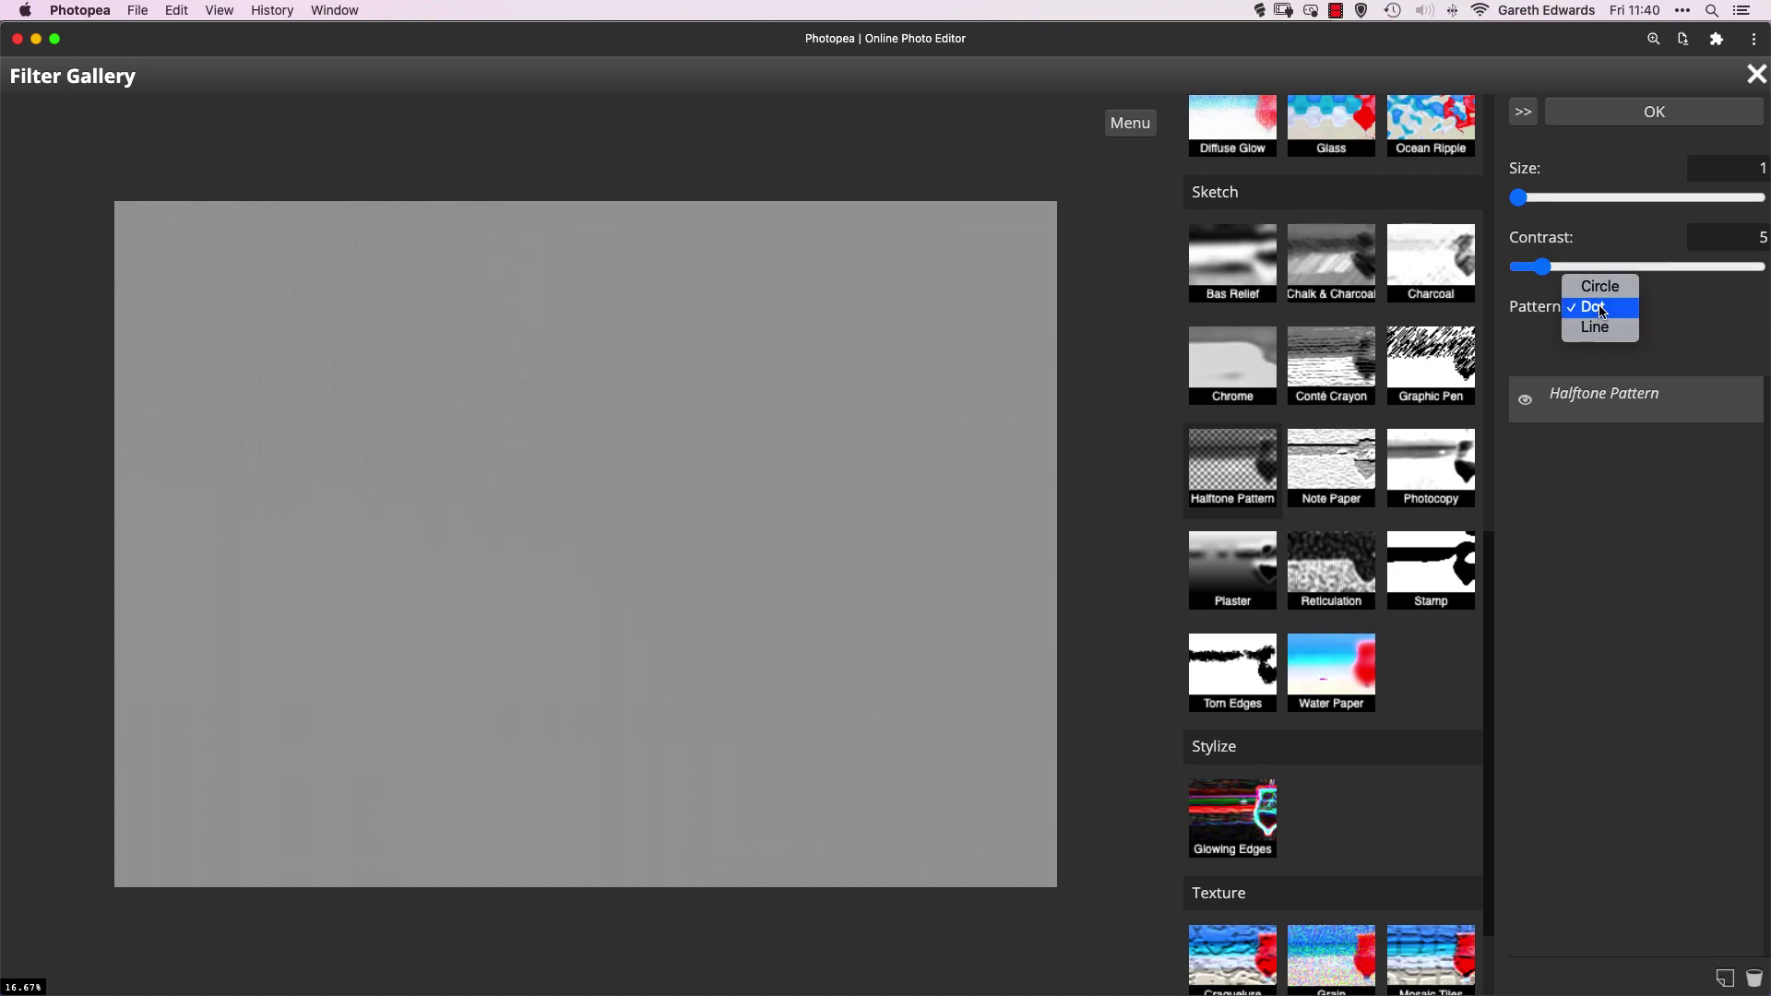
left_click(1599, 353)
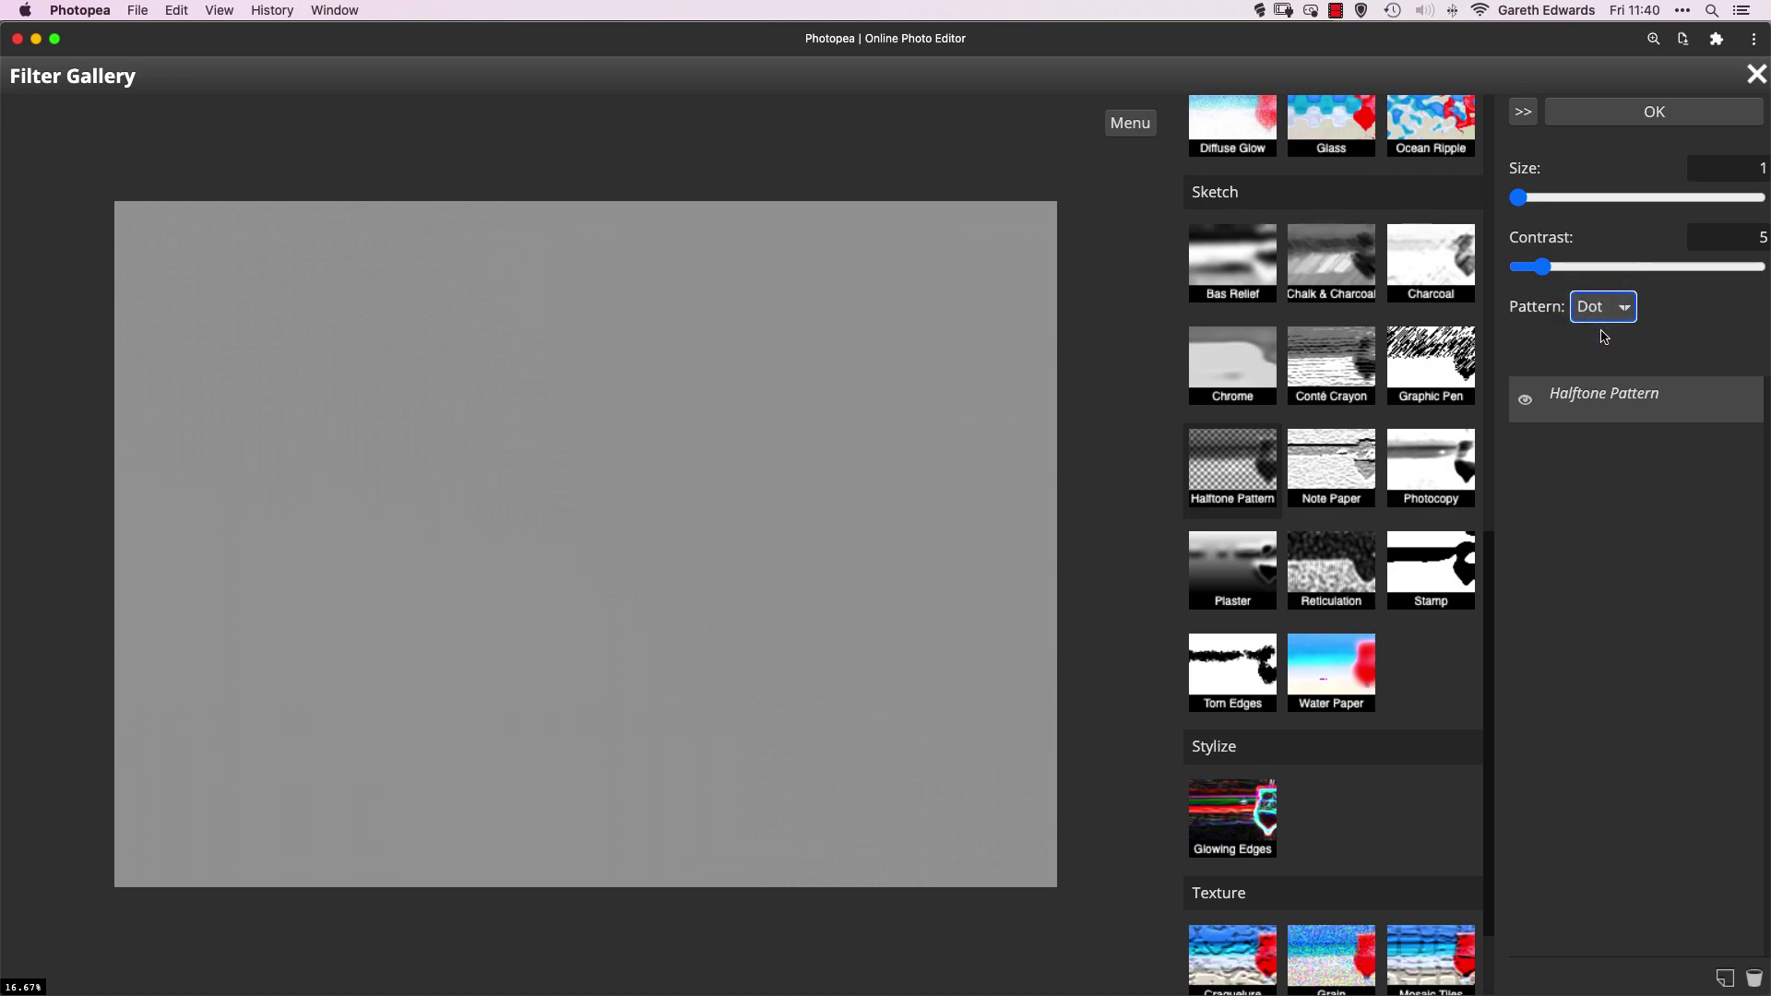
- Set the Halftone Size to 10 and Contrast to 24, then apply the filter
left_click(1524, 204)
mouse_move(1597, 203)
left_mouse_down()
mouse_move(1553, 206)
mouse_move(1598, 201)
left_mouse_up()
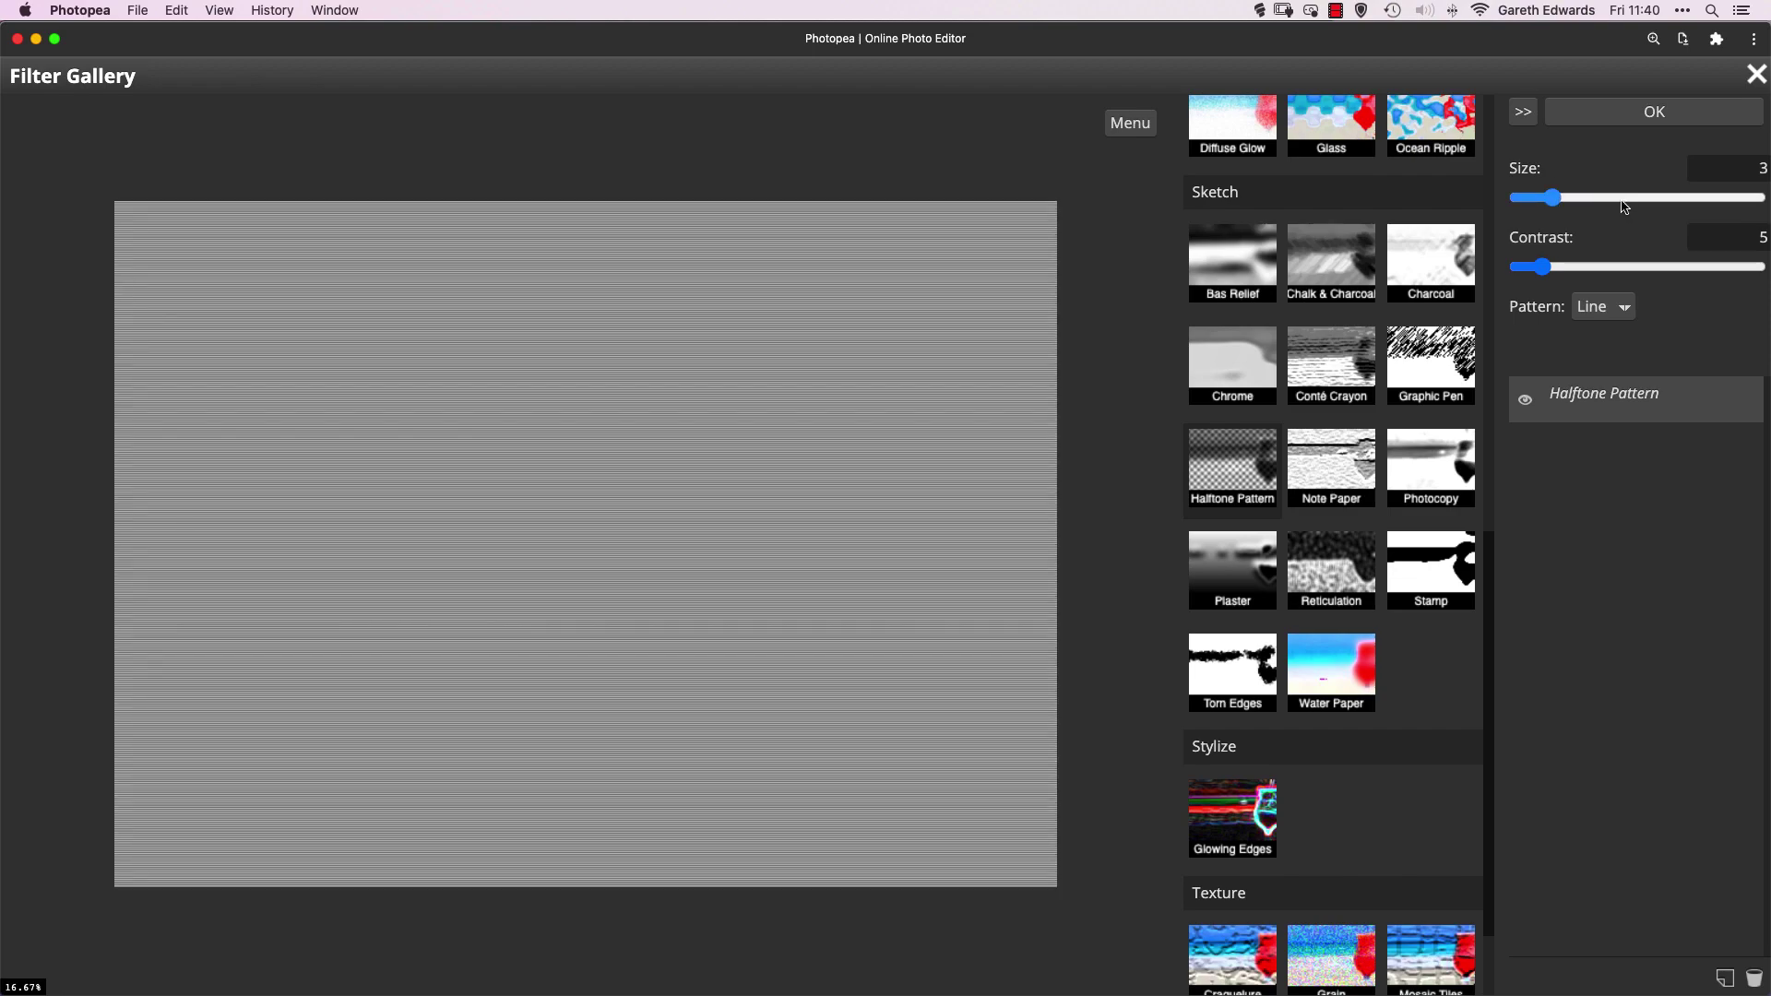
left_click(1629, 204)
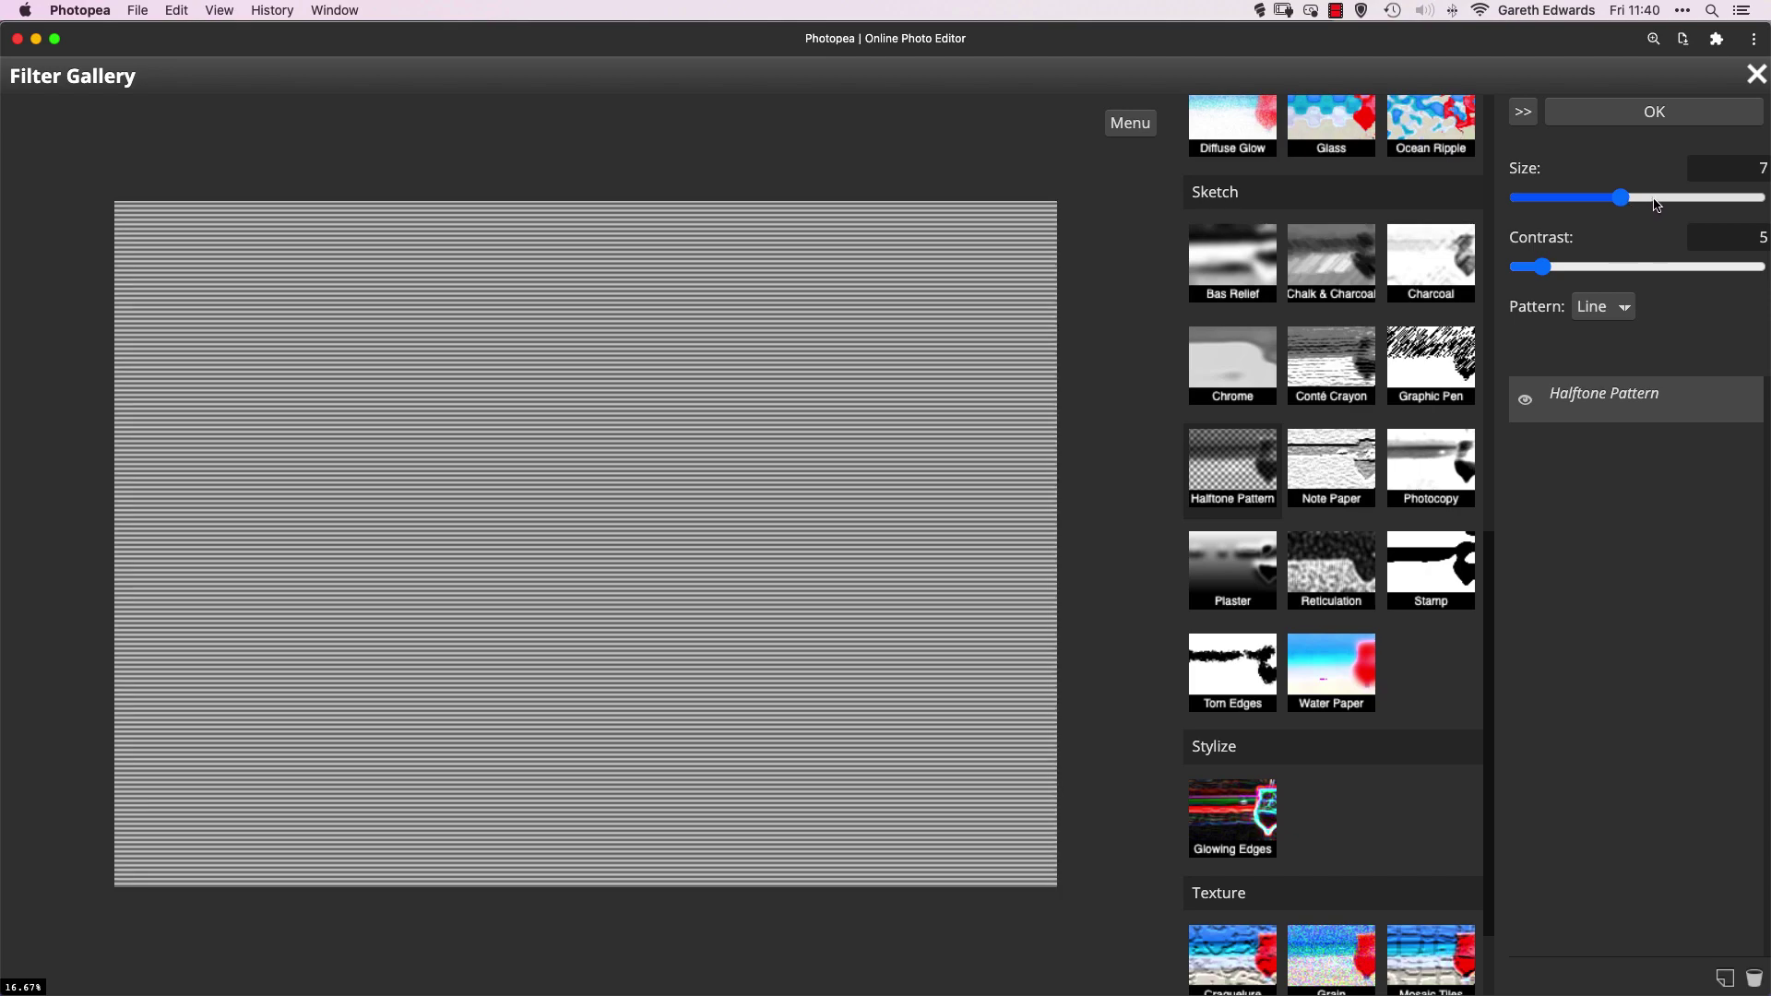
left_click(1655, 199)
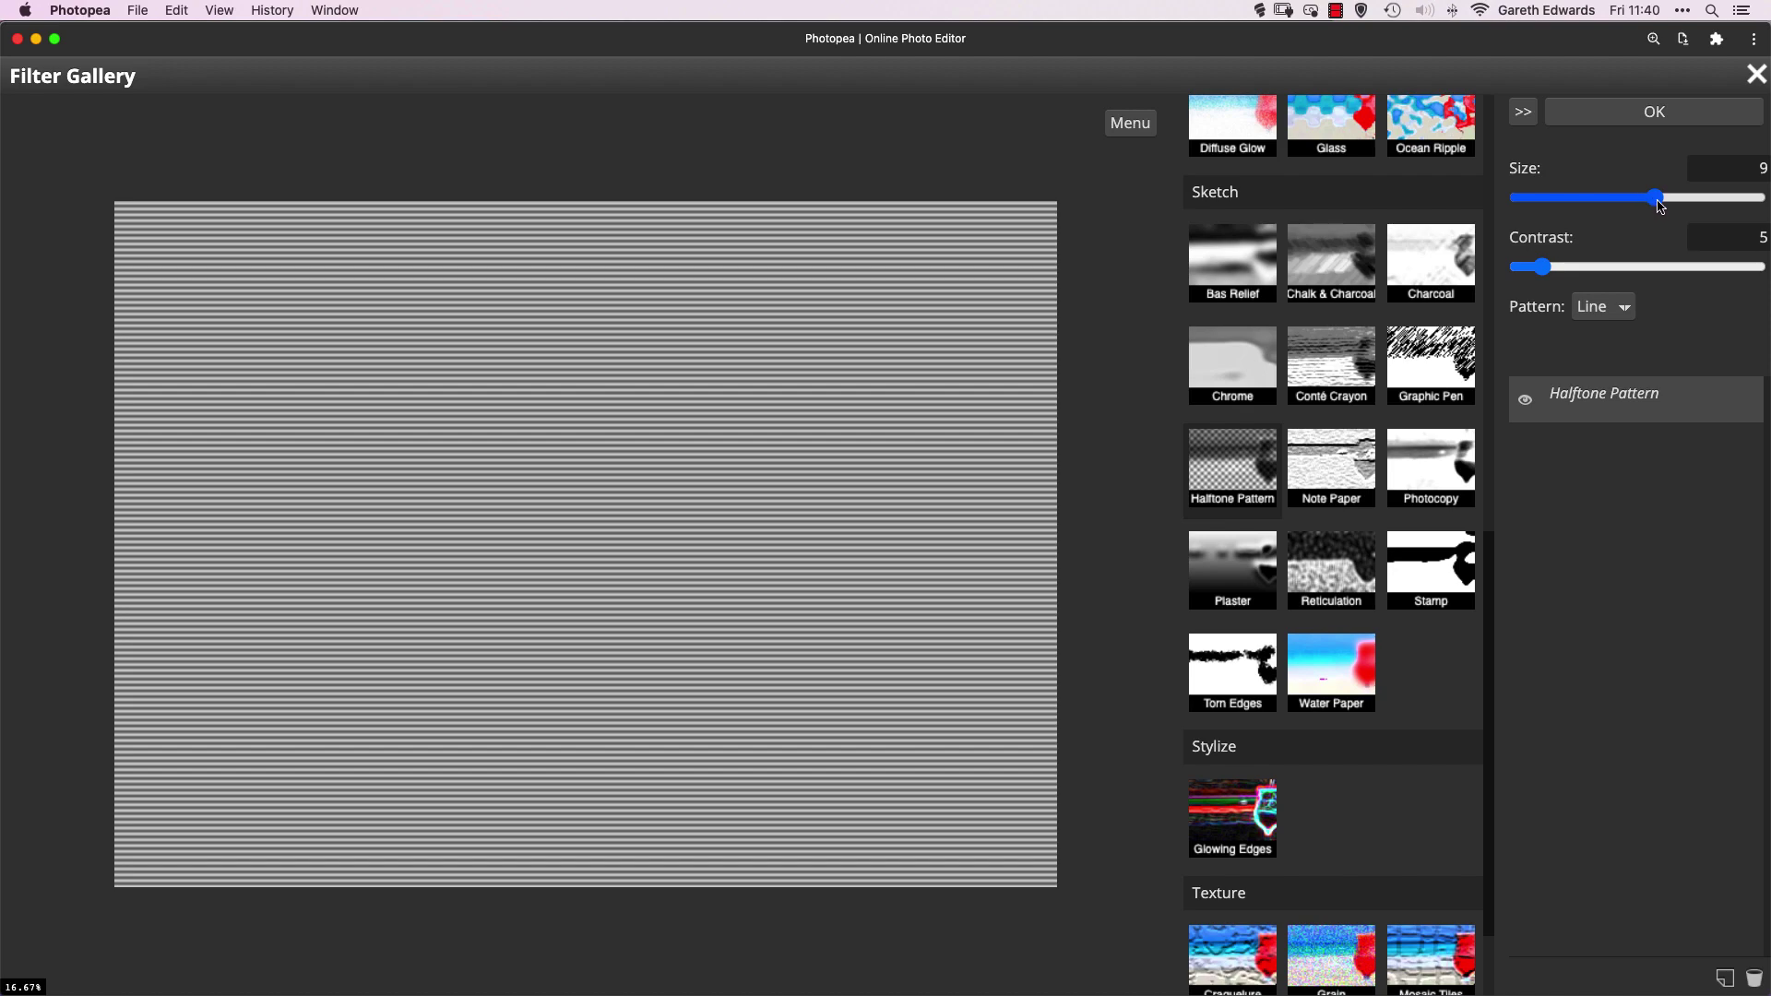
left_click(1635, 272)
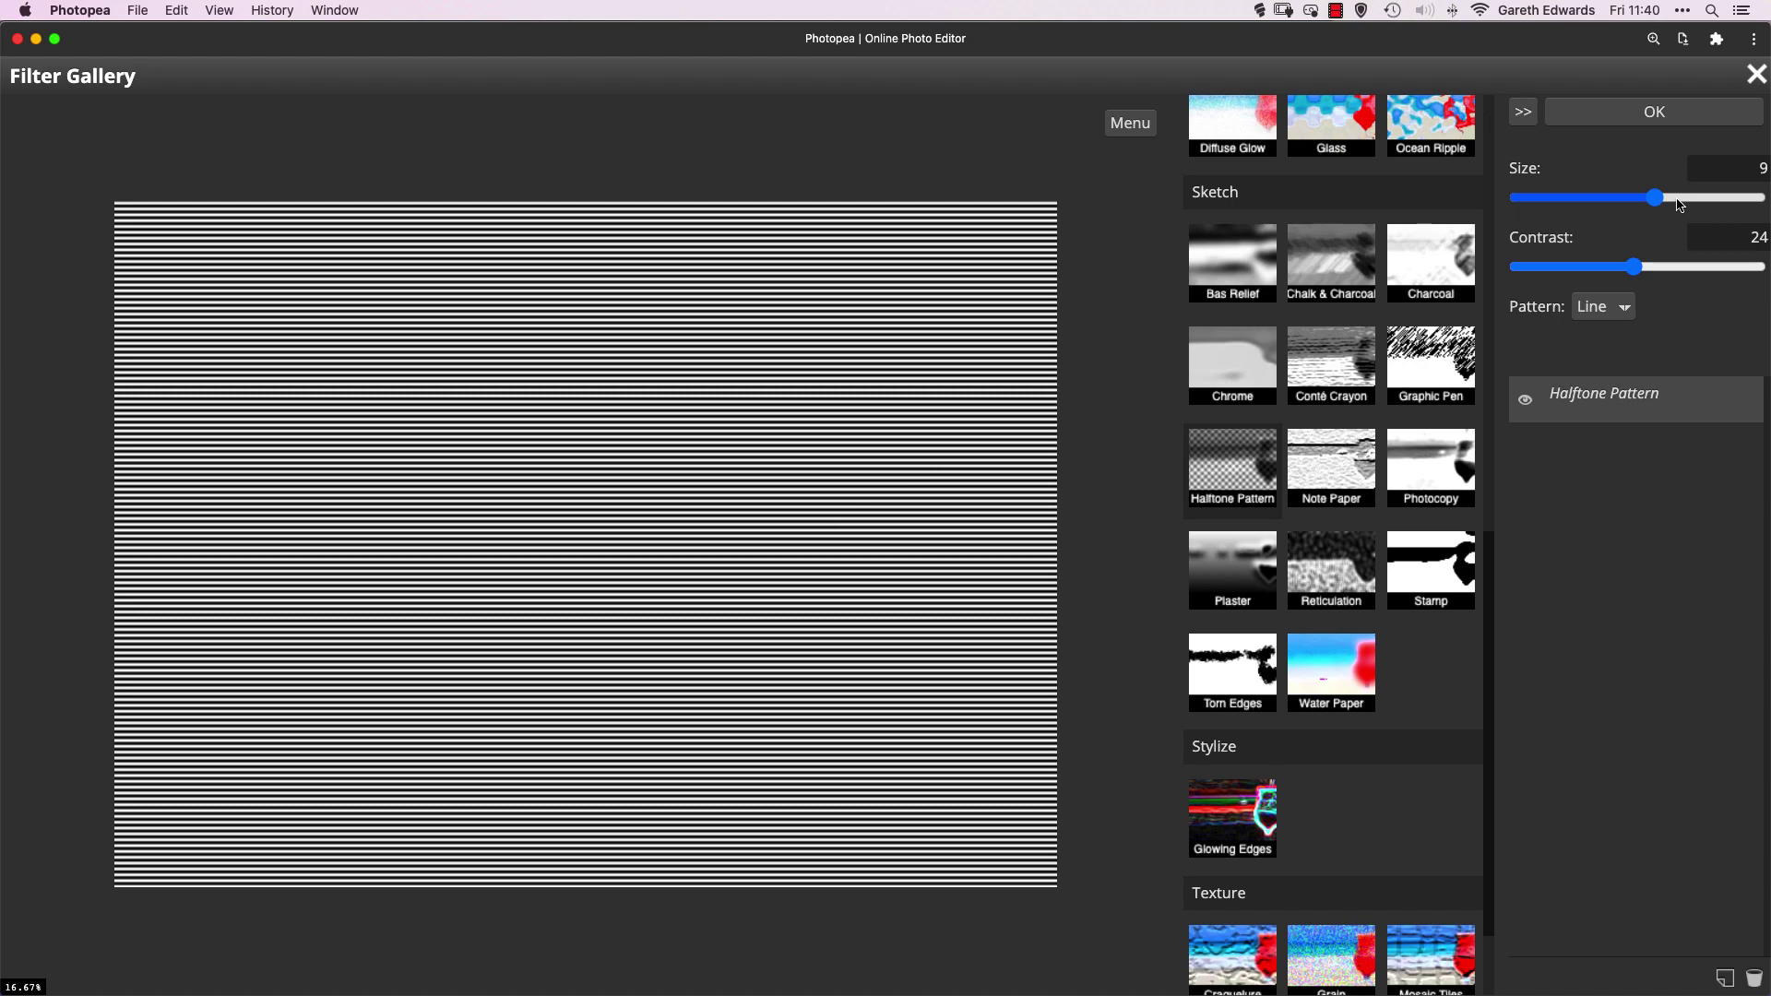
left_click(1679, 200)
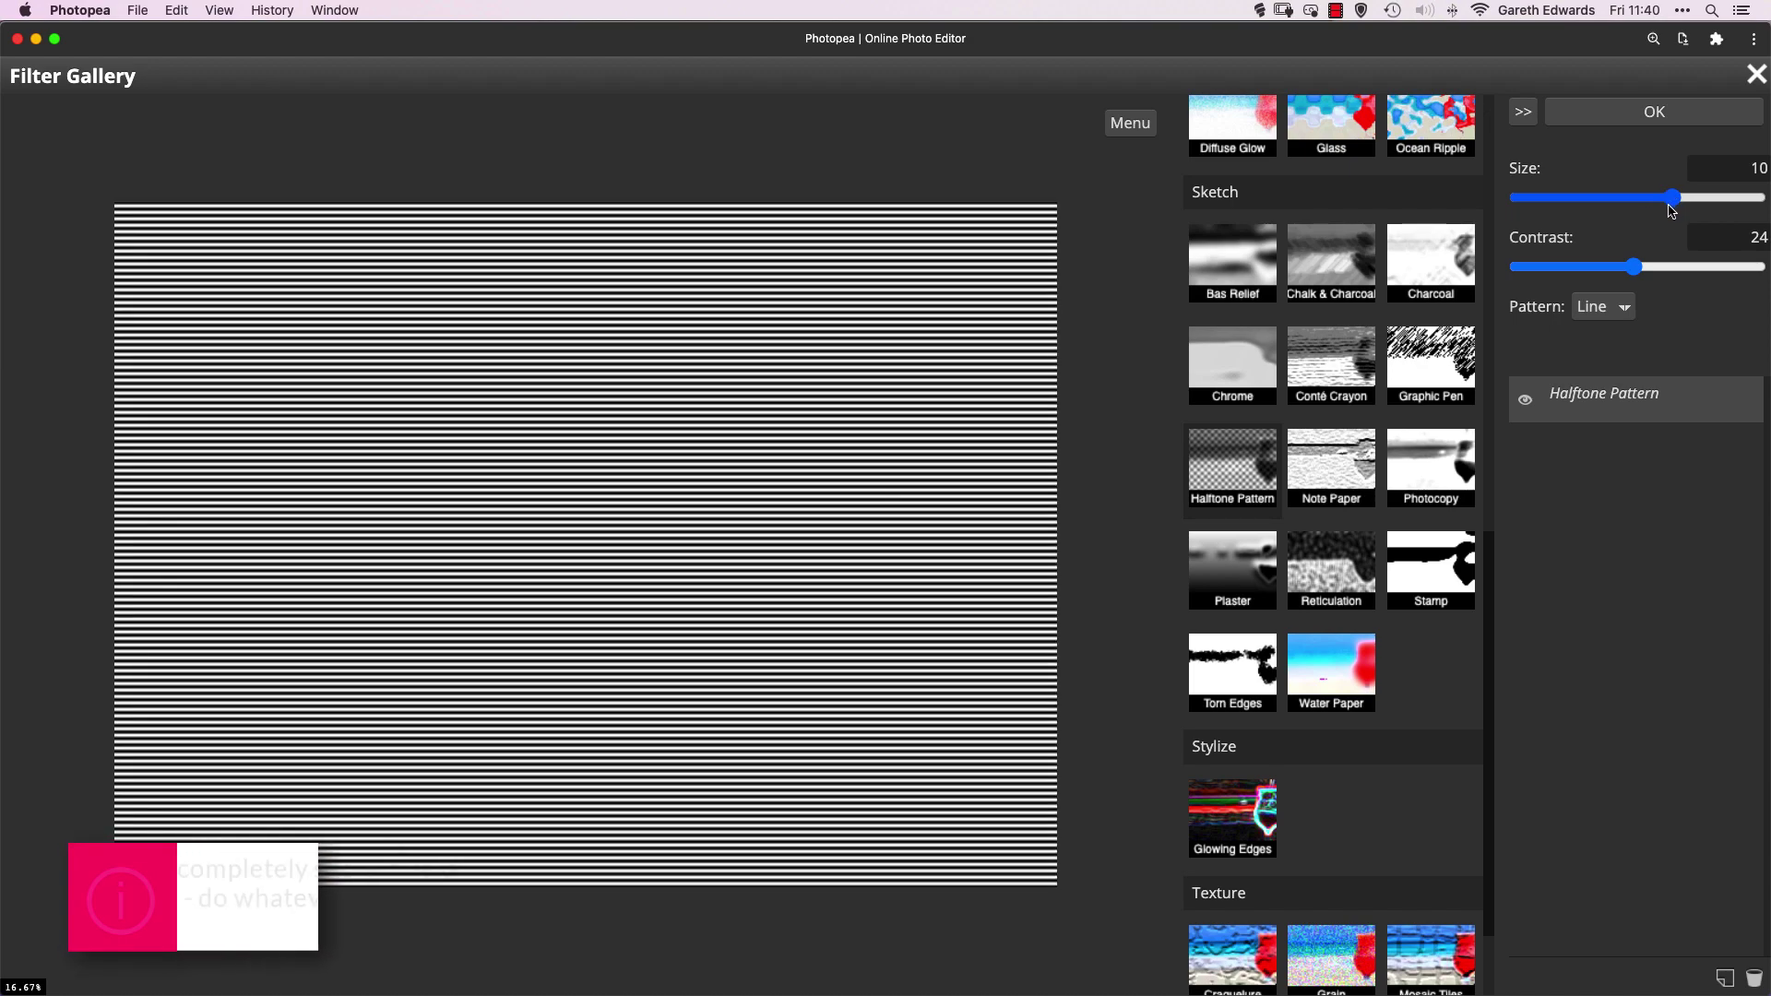
left_click(1617, 115)
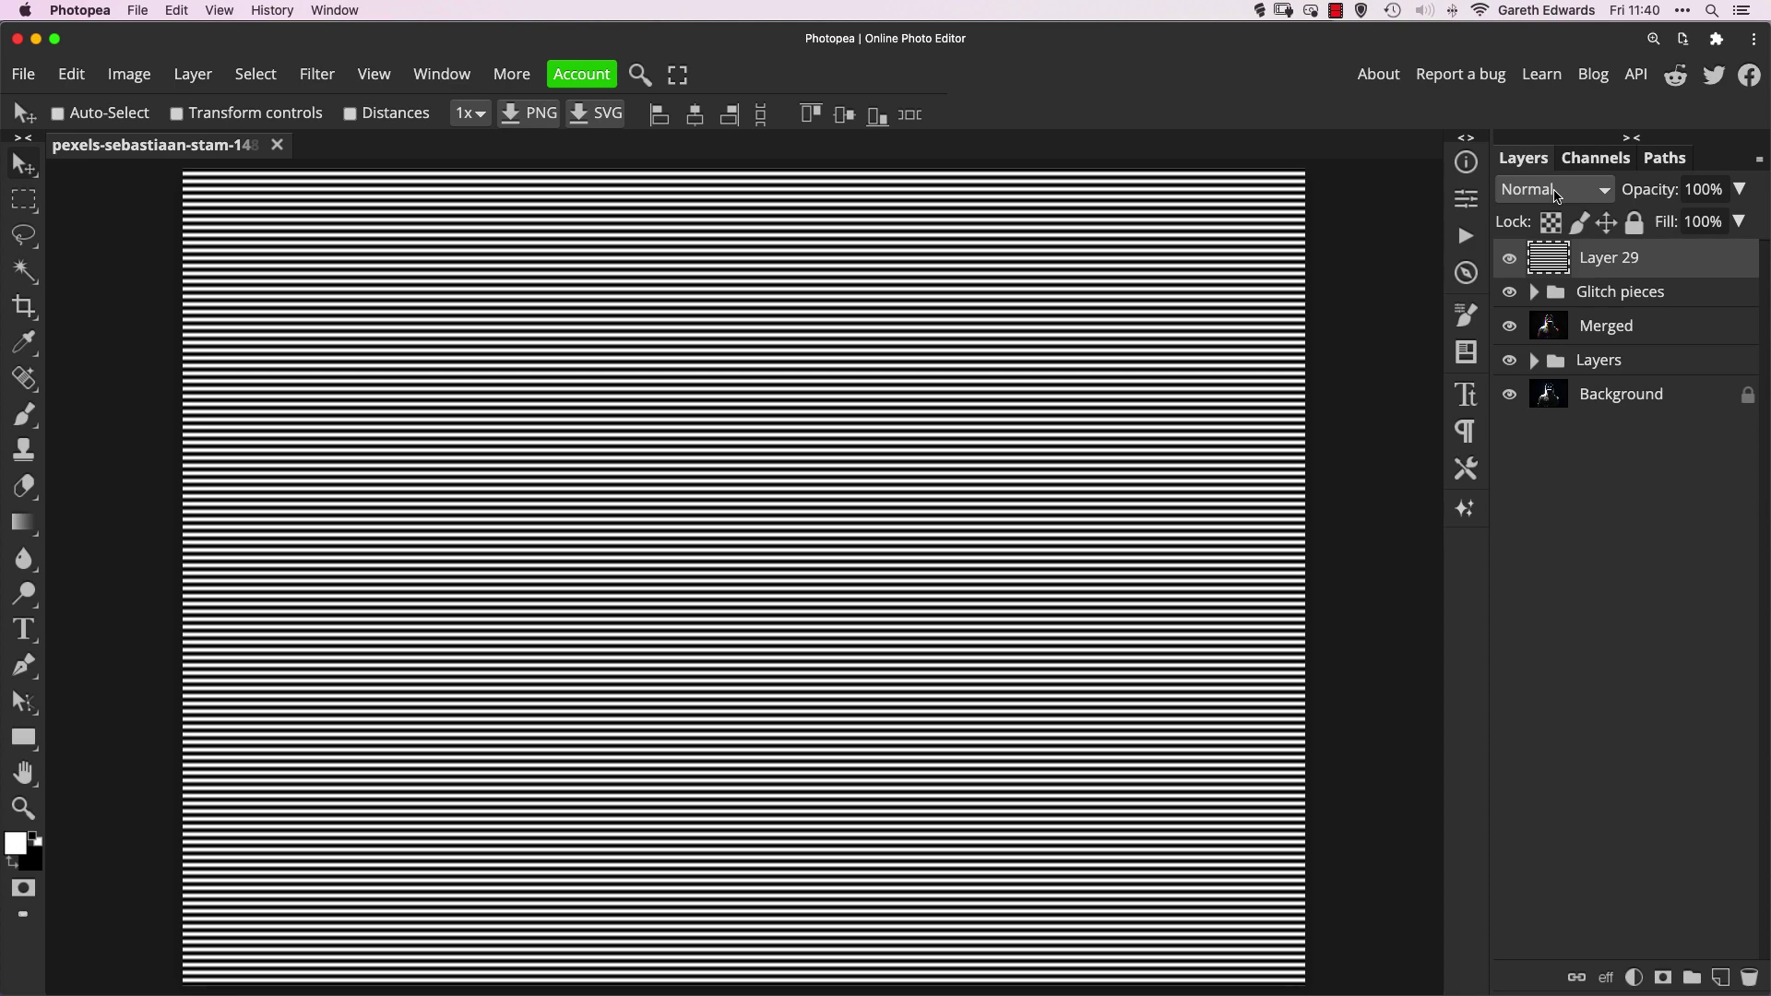
- Switch Layer 29 to Soft Light, compare it hidden and shown, and lower opacity to 90%
left_click(1559, 197)
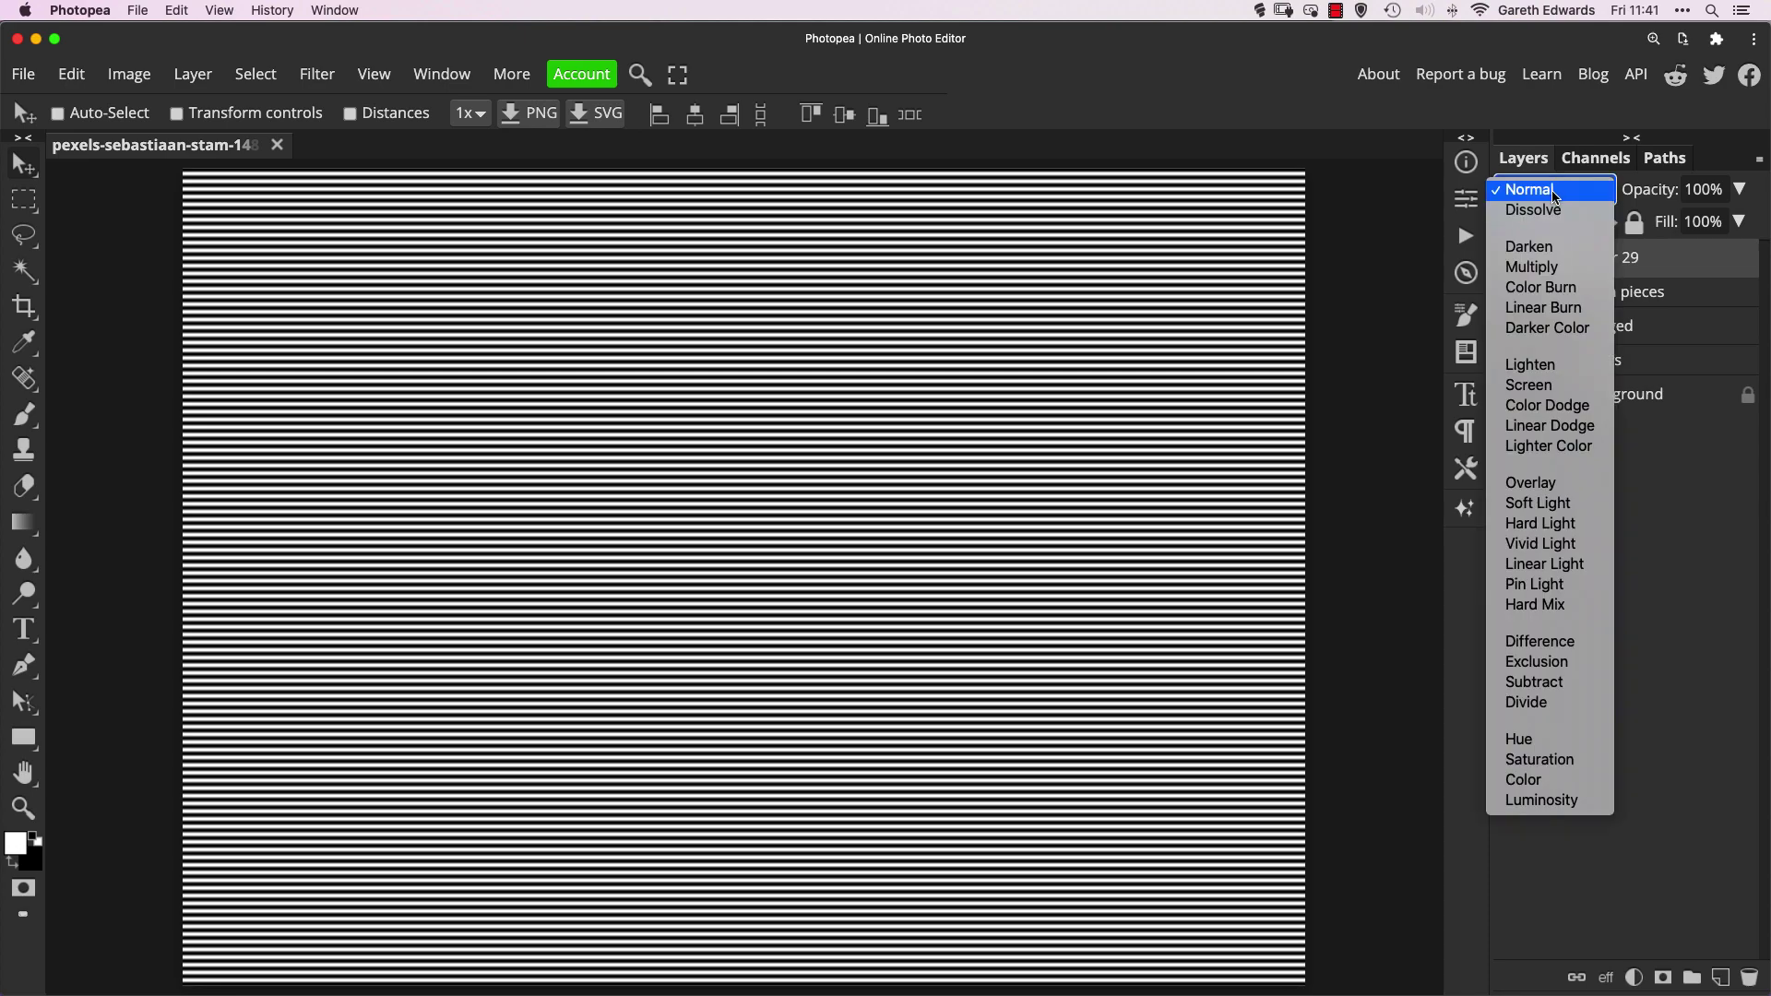
left_click(1554, 505)
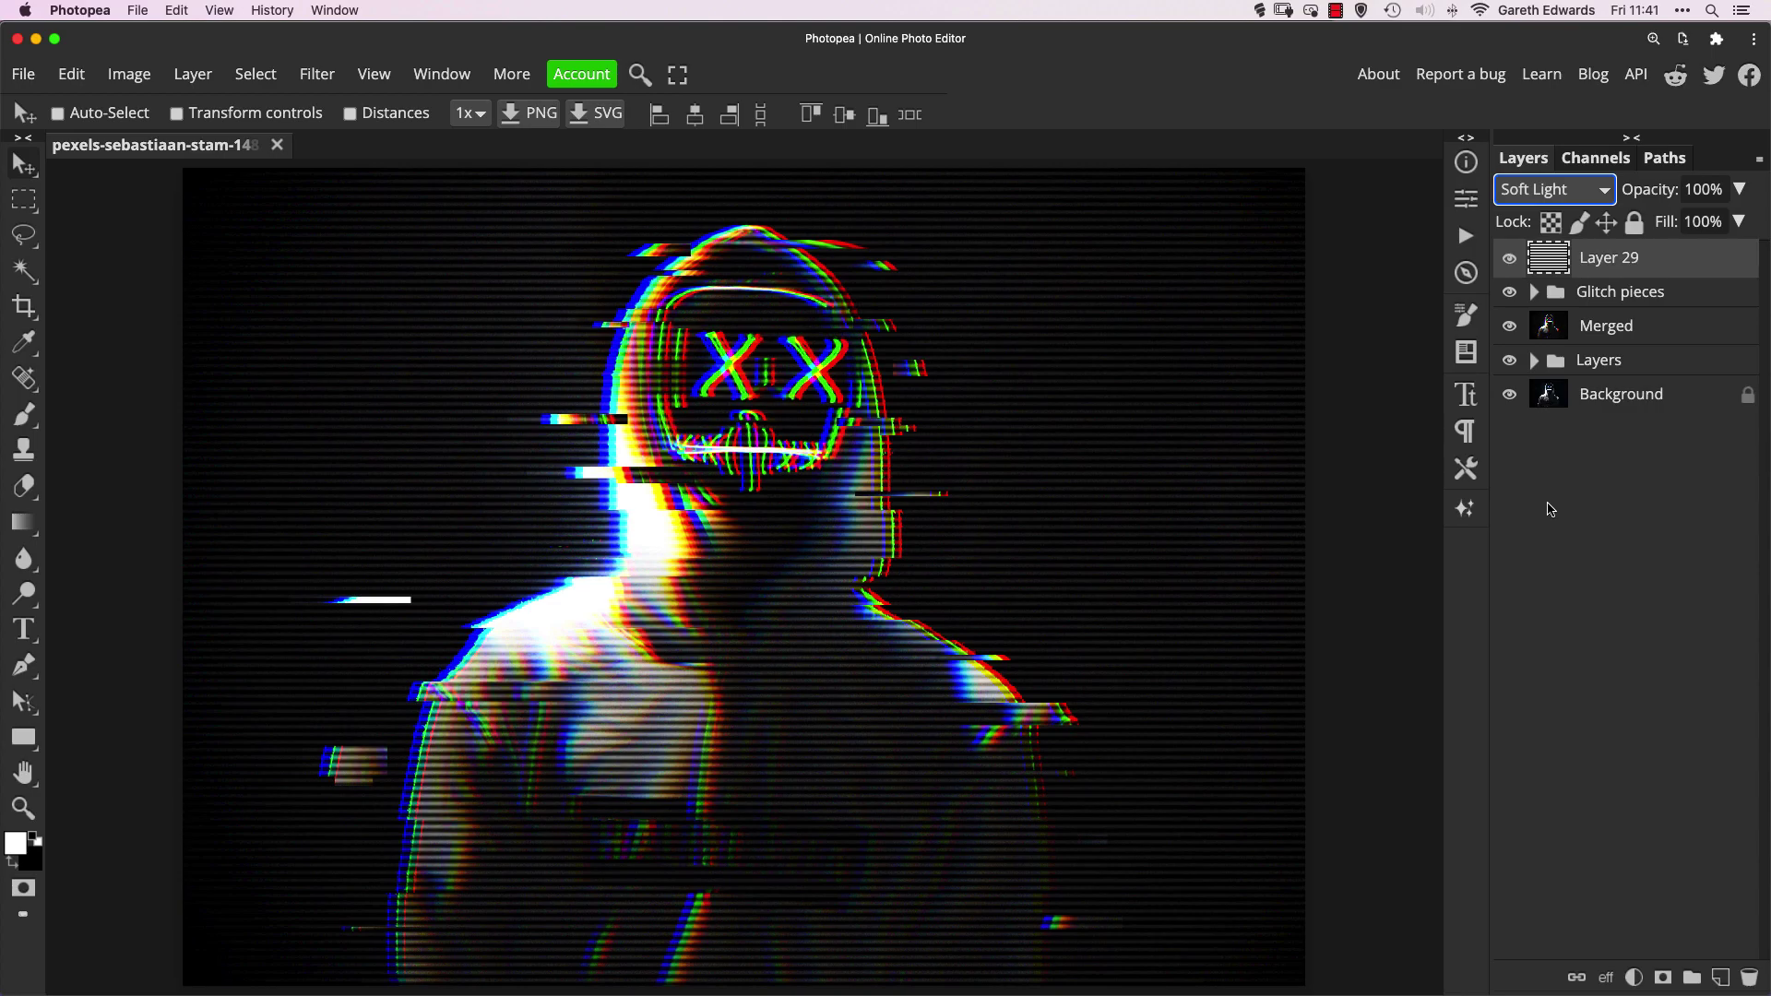
left_click(1510, 260)
left_click(1511, 260)
left_click(1513, 264)
left_click(1513, 264)
left_click_drag(1649, 193, 1635, 200)
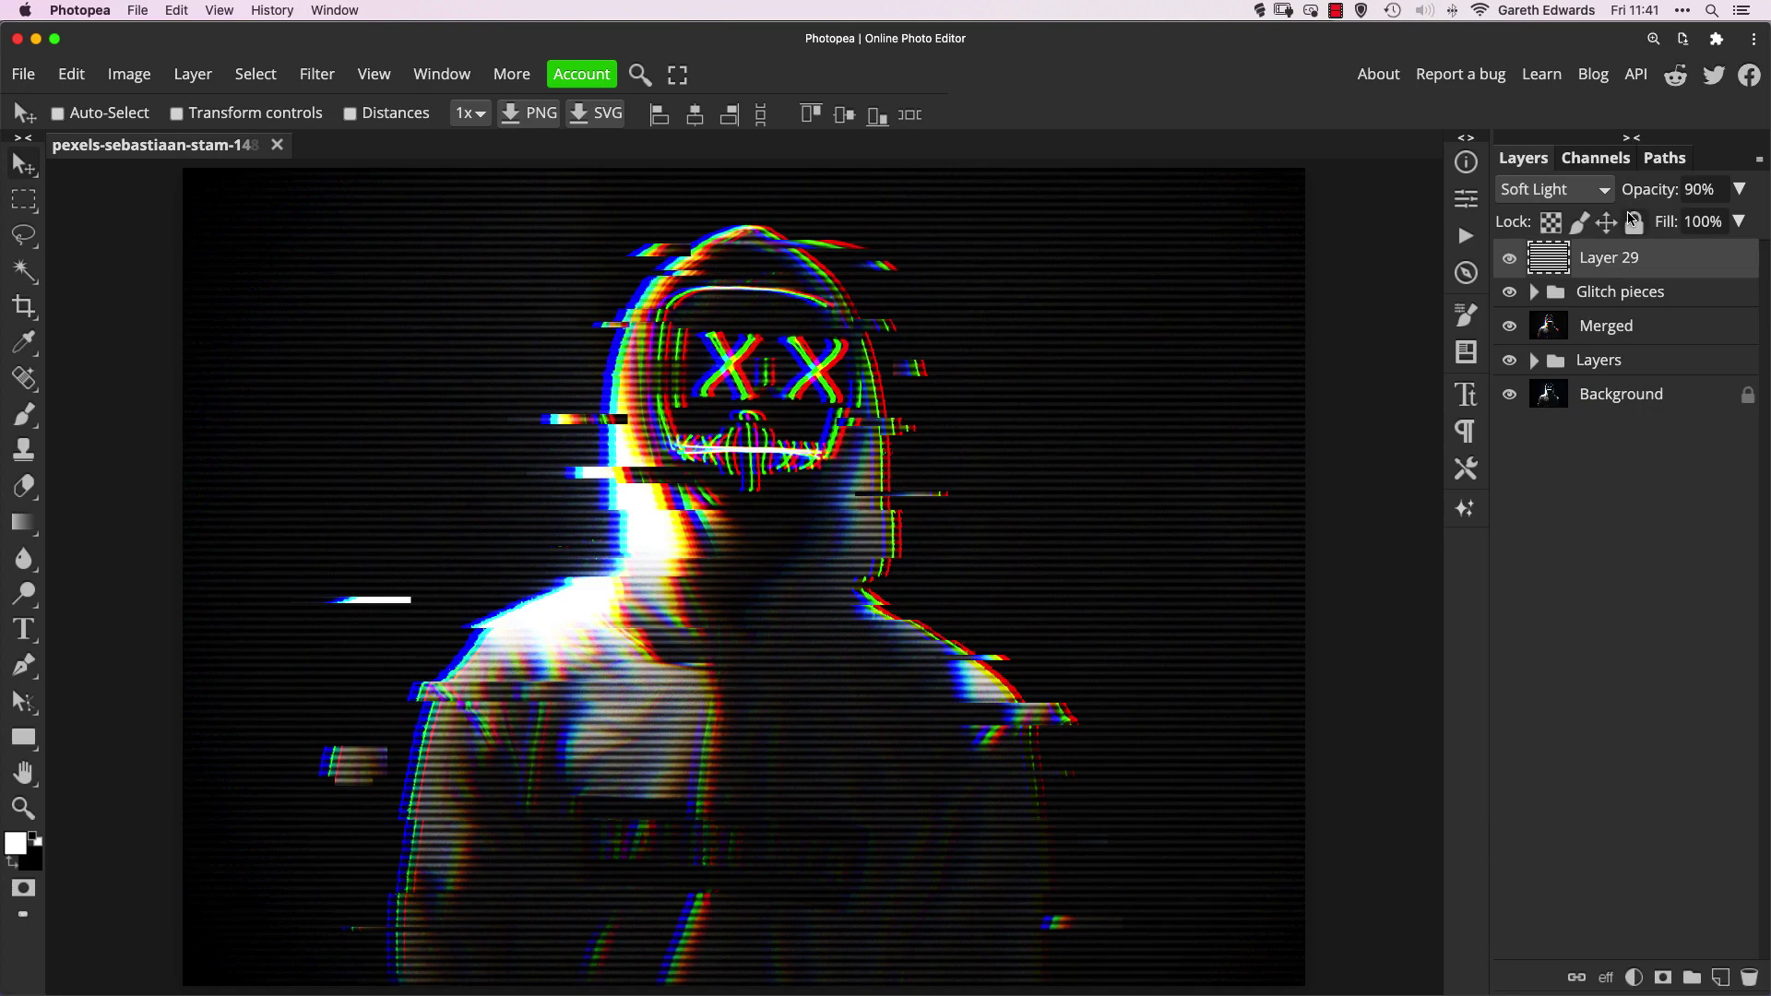